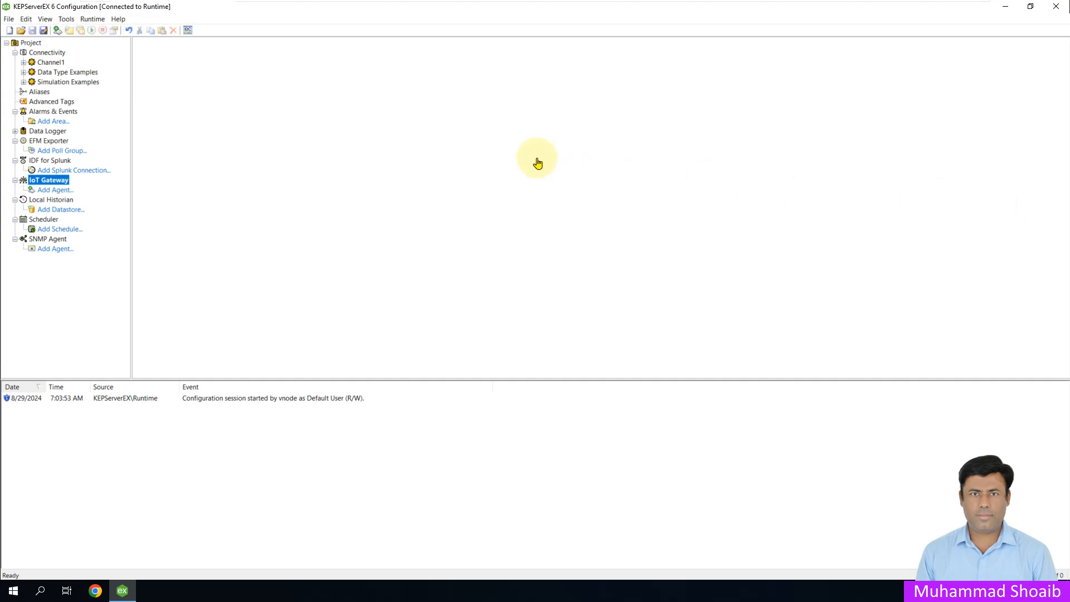
Step: Start a new channel under Connectivity and choose Modbus TCP/IP Ethernet as its driver type
{"action": "right_click", "coordinate": [42, 58]}
{"action": "left_click", "coordinate": [59, 61]}
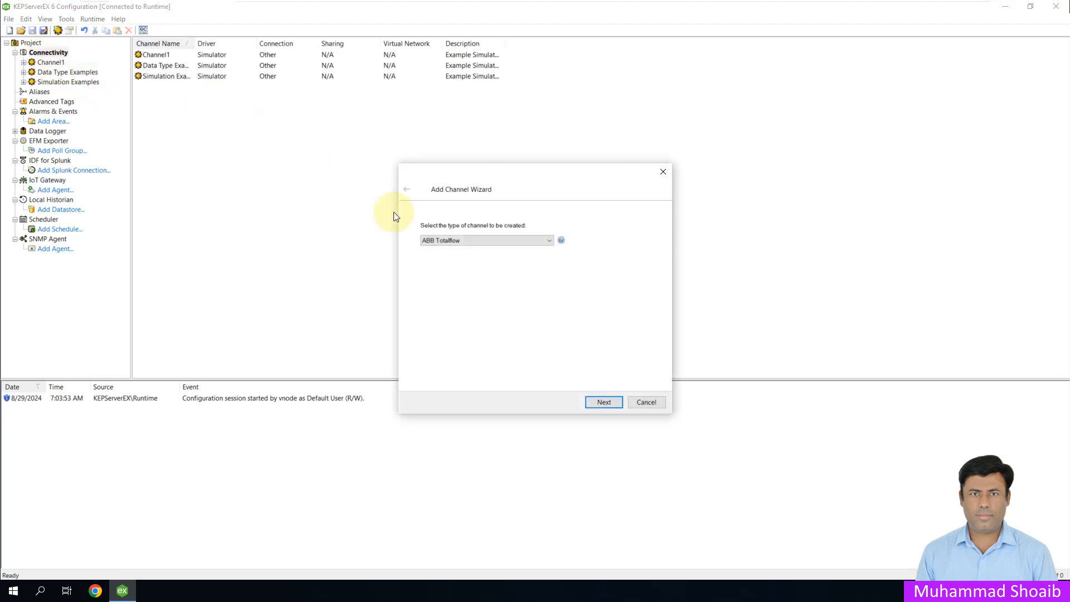
{"action": "left_click", "coordinate": [521, 240]}
{"action": "scroll", "coordinate": [529, 332], "scroll_direction": "down", "scroll_amount": 5}
{"action": "scroll", "coordinate": [528, 330], "scroll_direction": "down", "scroll_amount": 3}
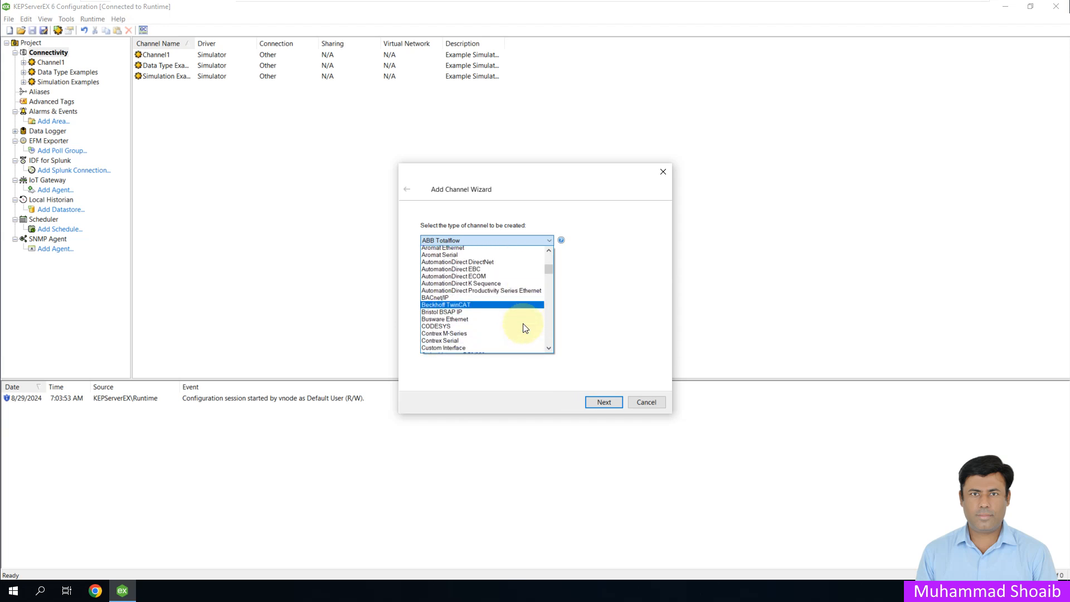
{"action": "scroll", "coordinate": [513, 323], "scroll_direction": "down", "scroll_amount": 2}
{"action": "left_click_drag", "start_coordinate": [548, 275], "coordinate": [546, 300]}
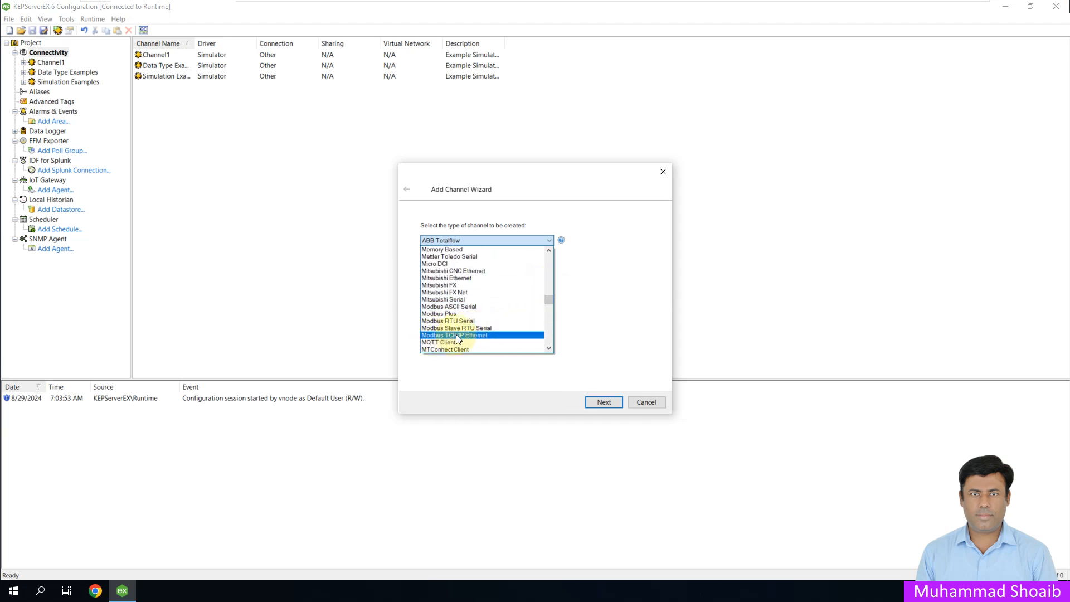
{"action": "left_click", "coordinate": [469, 335]}
{"action": "left_click", "coordinate": [601, 401]}
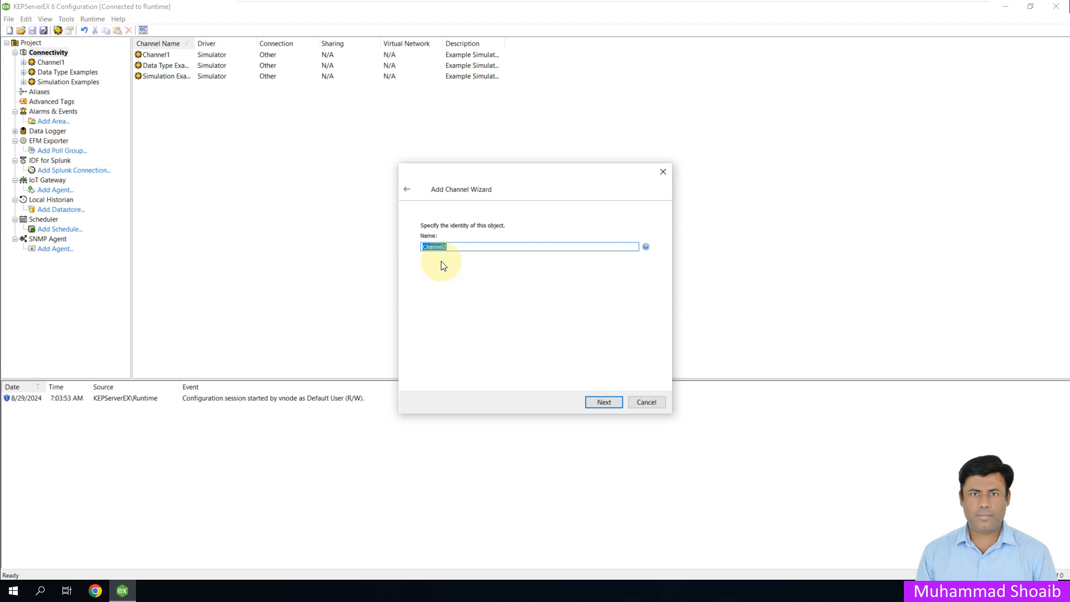
Step: Name the channel ModbusC1 and create it with the default network, write optimization and socket settings
{"action": "type", "text": "ModbusC1"}
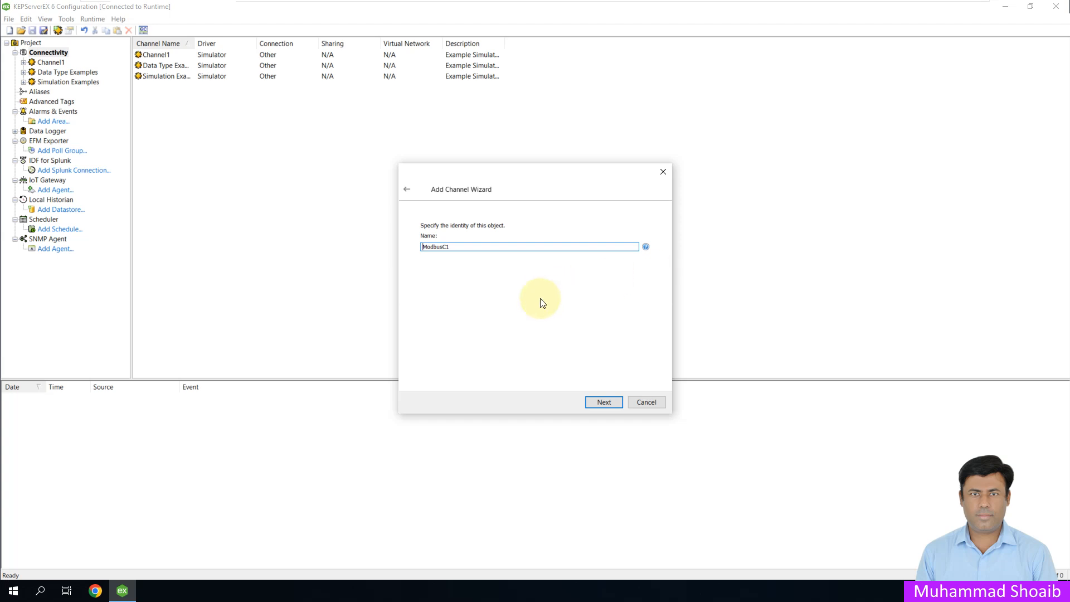
{"action": "left_click", "coordinate": [603, 403]}
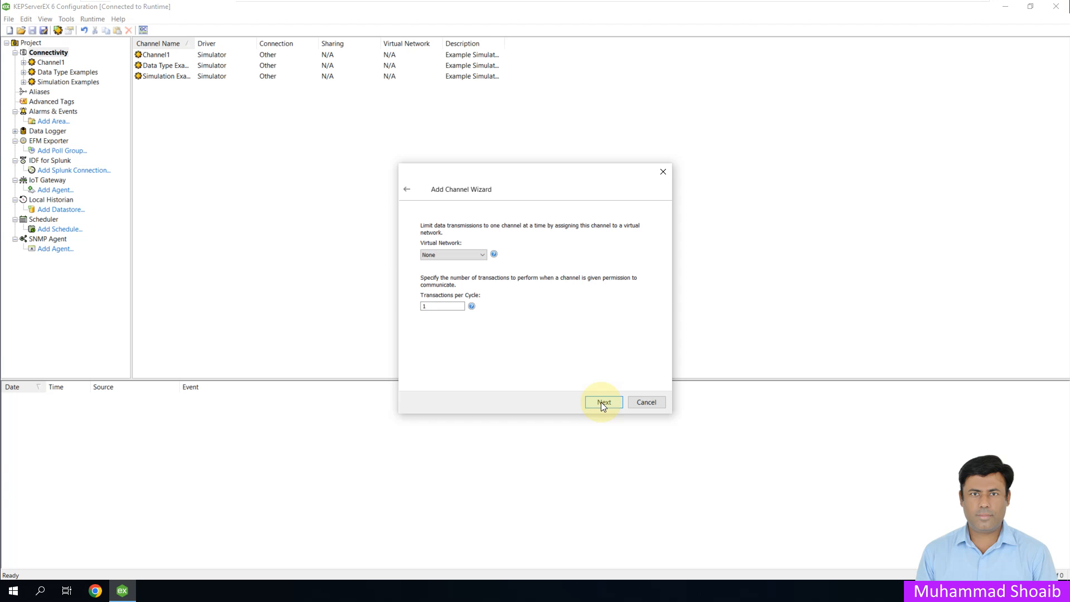
{"action": "left_click", "coordinate": [601, 402]}
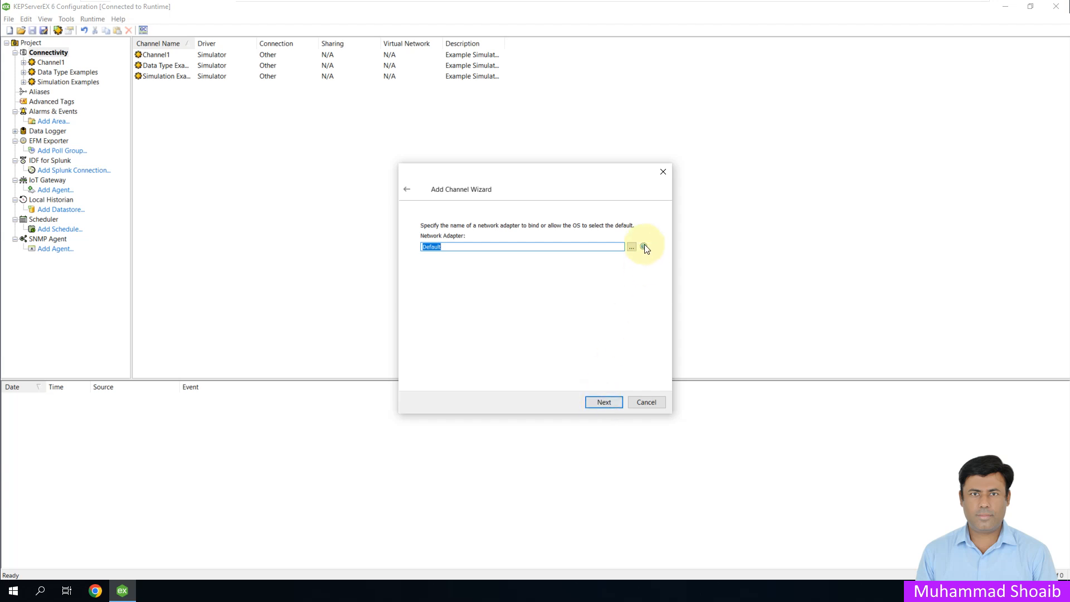
{"action": "left_click", "coordinate": [610, 403]}
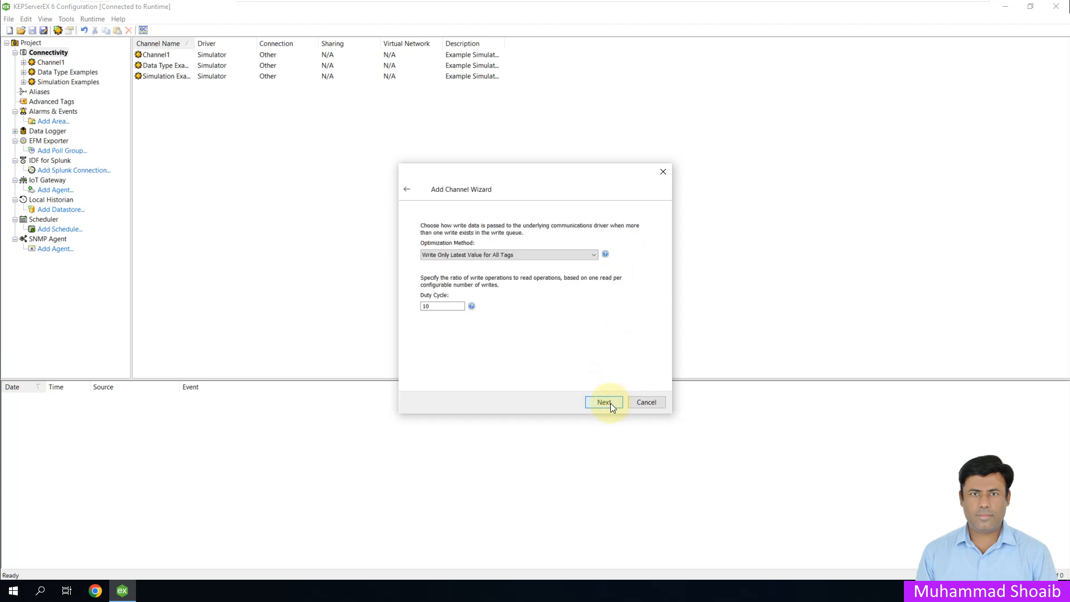
{"action": "left_click", "coordinate": [611, 403]}
{"action": "left_click", "coordinate": [610, 402]}
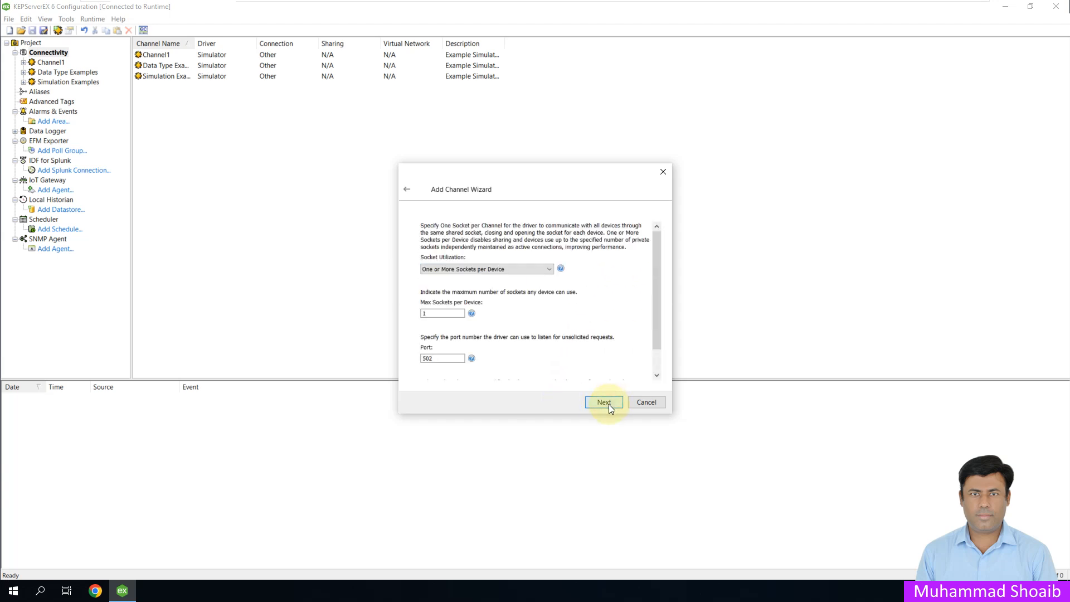
{"action": "left_click", "coordinate": [609, 403]}
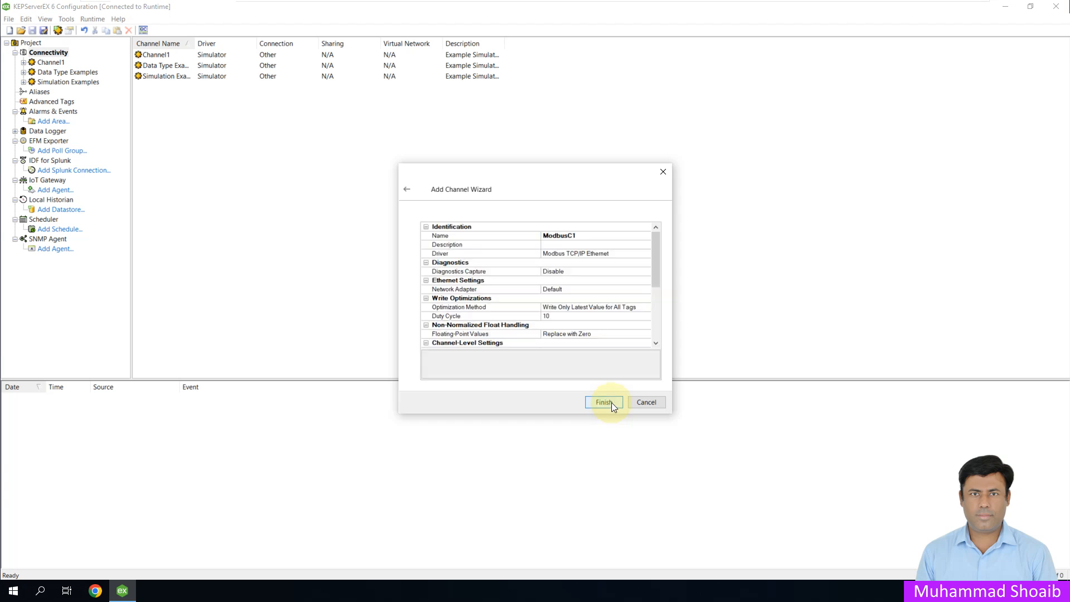
{"action": "left_click", "coordinate": [605, 402]}
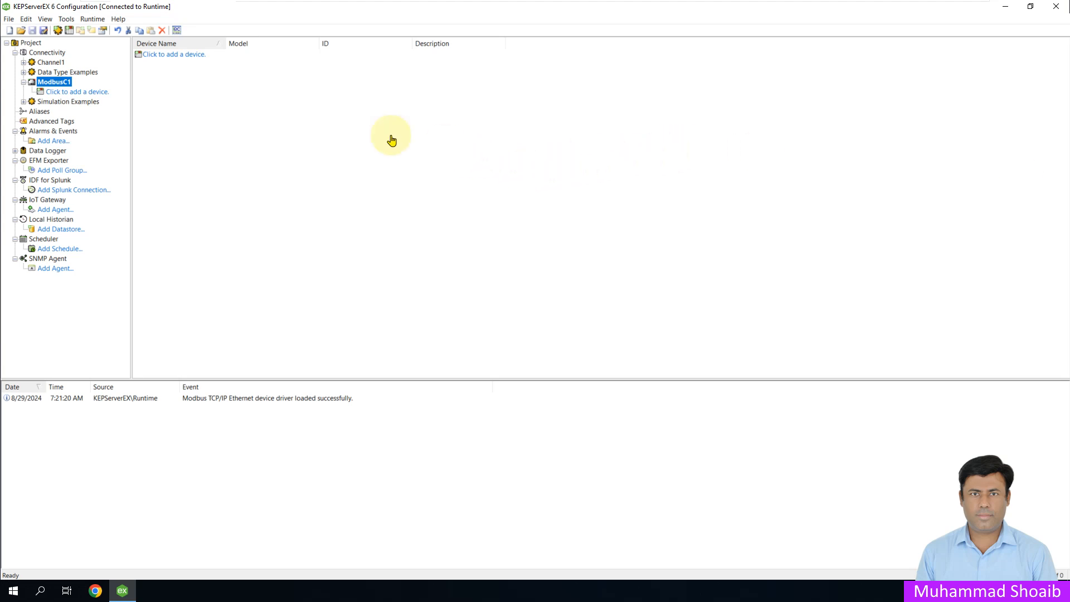
Step: Add a device to ModbusC1 with the default name and Modbus model, and set its ID to <192.168.0.100>.1
{"action": "left_click", "coordinate": [77, 92]}
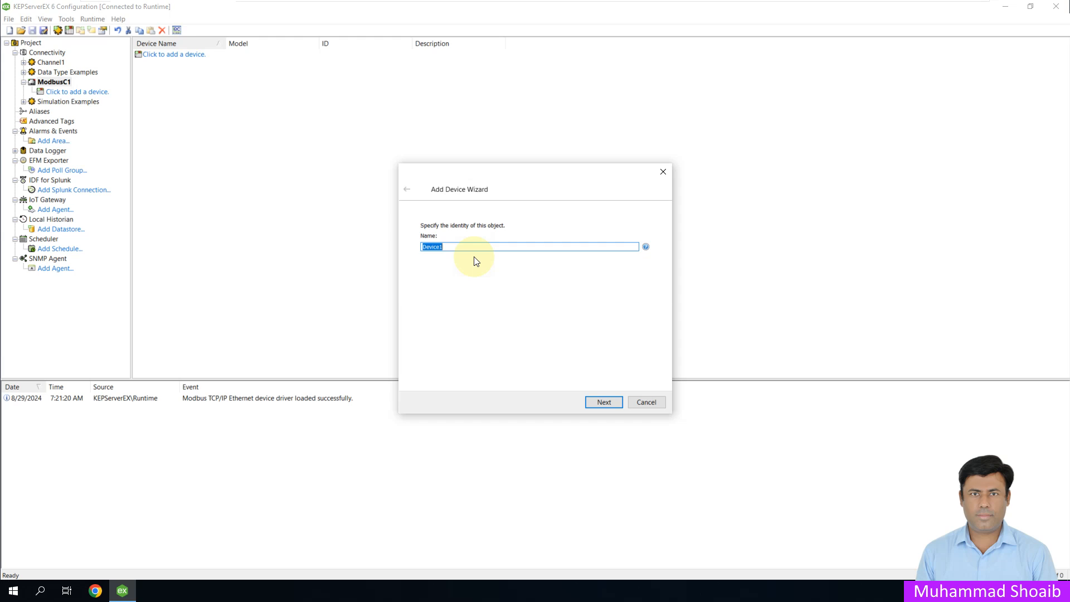
{"action": "left_click", "coordinate": [445, 247]}
{"action": "left_click", "coordinate": [597, 402]}
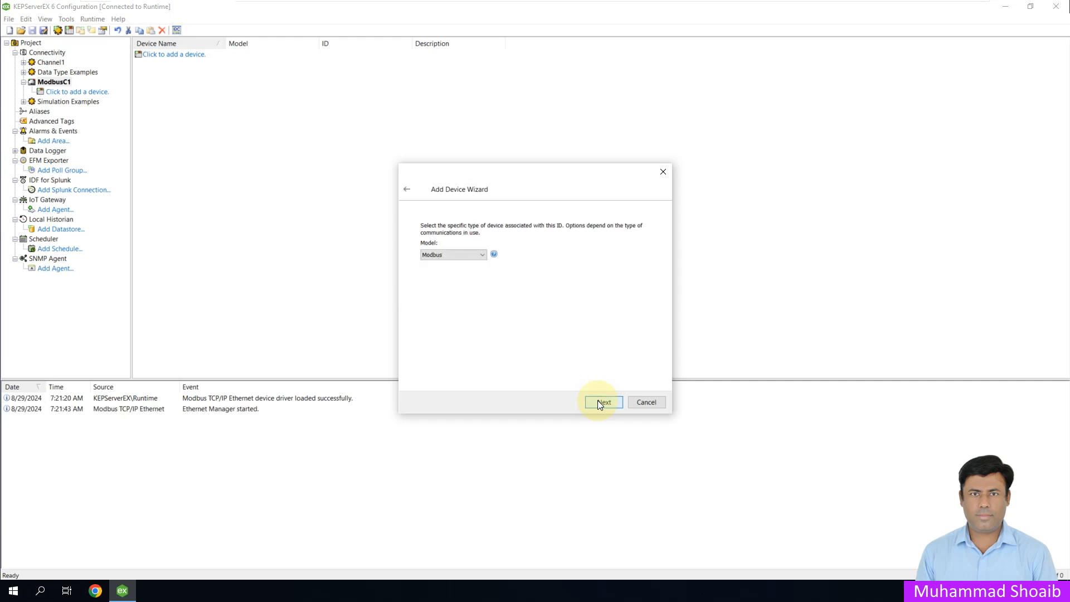
{"action": "left_click", "coordinate": [600, 401]}
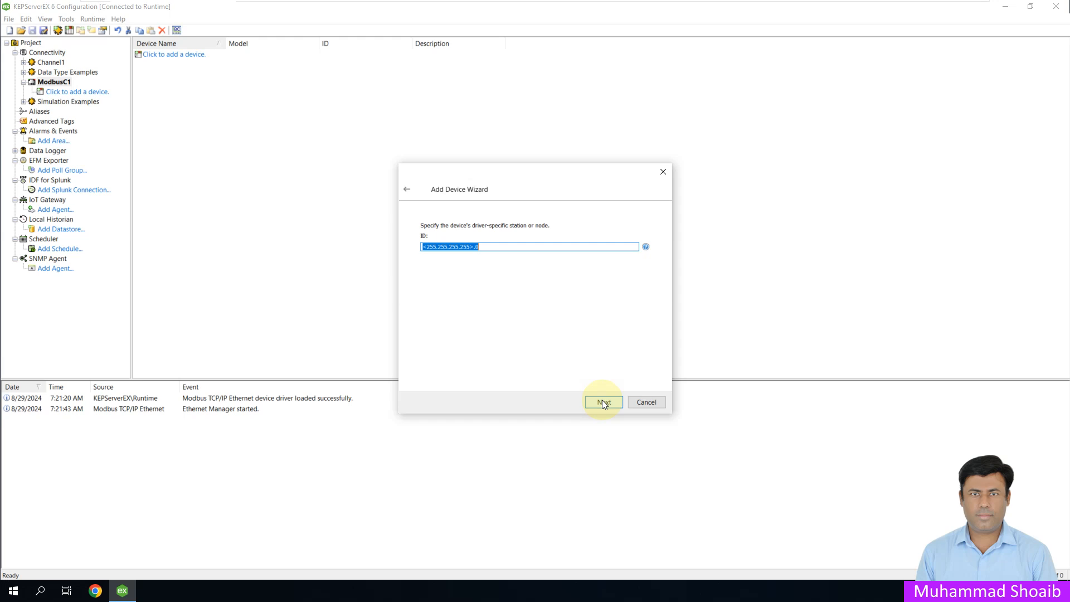
{"action": "left_click_drag", "start_coordinate": [470, 246], "coordinate": [426, 247]}
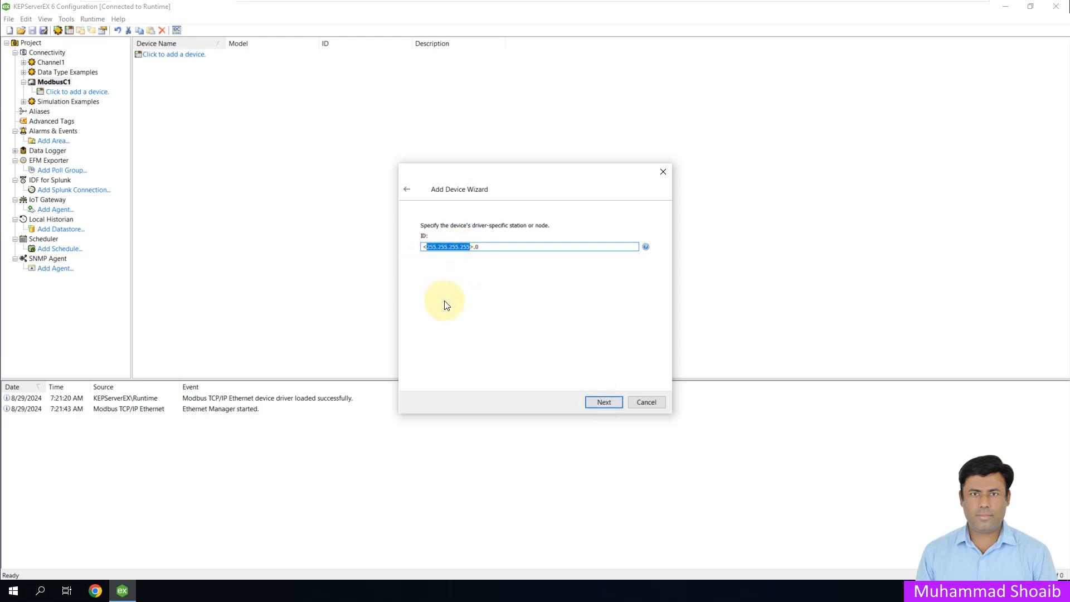
{"action": "type", "text": "192.168.0.100>.1"}
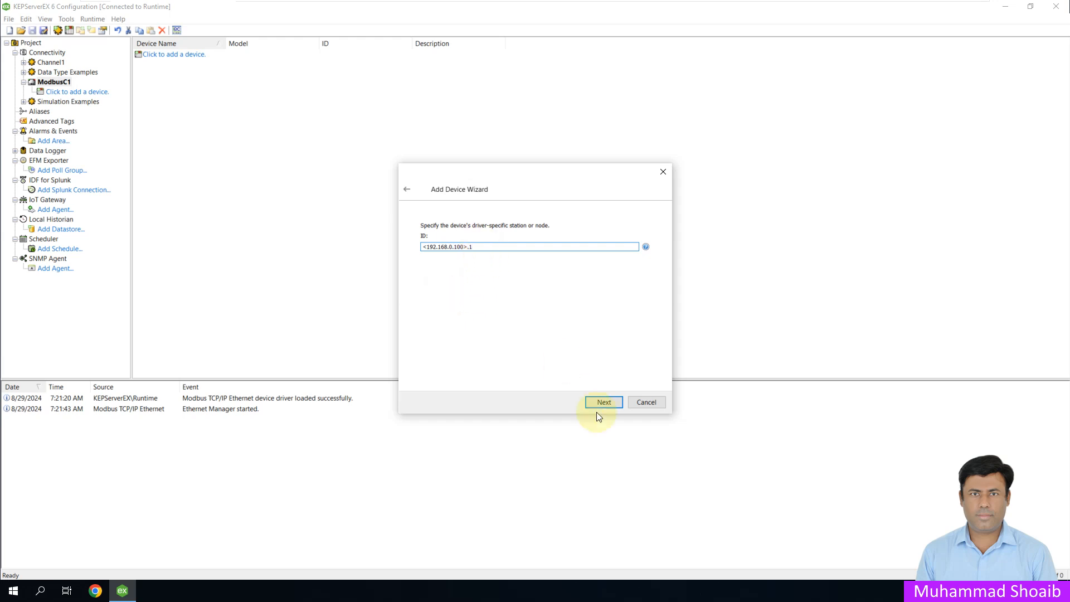
{"action": "left_click", "coordinate": [606, 402]}
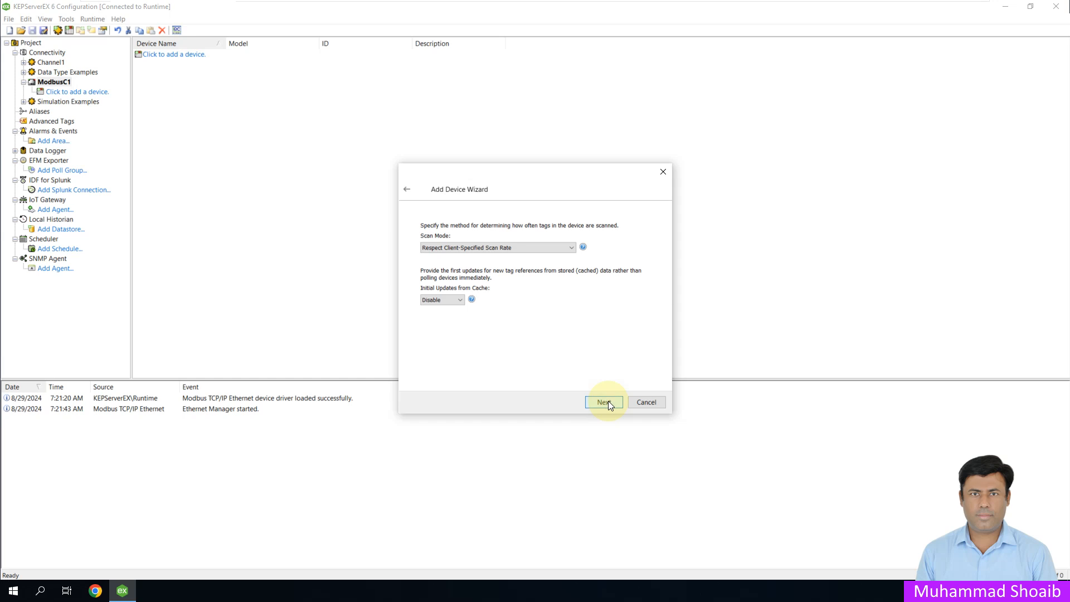
Step: Accept the default scan, timing, tag generation, port and data settings for the device and finish creating it
{"action": "left_click", "coordinate": [608, 401]}
{"action": "left_click", "coordinate": [608, 400]}
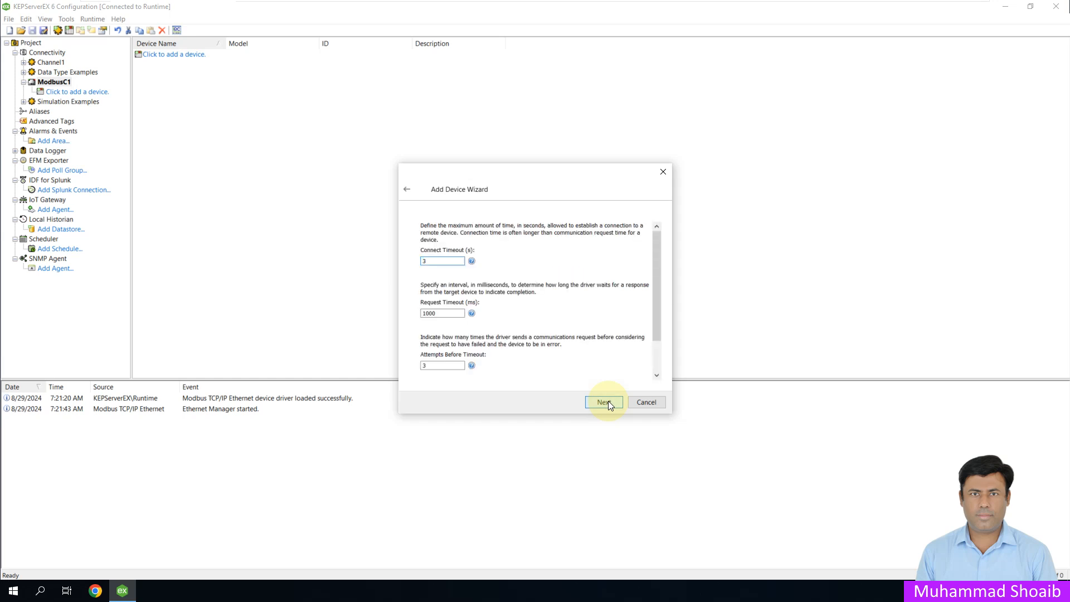
{"action": "left_click", "coordinate": [607, 400]}
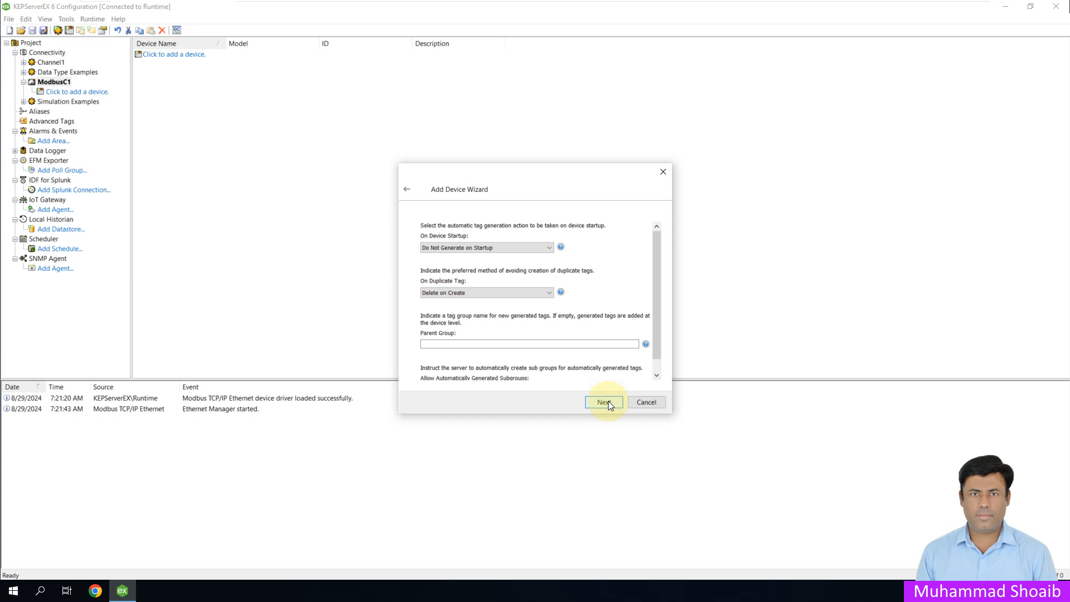
{"action": "left_click", "coordinate": [607, 400]}
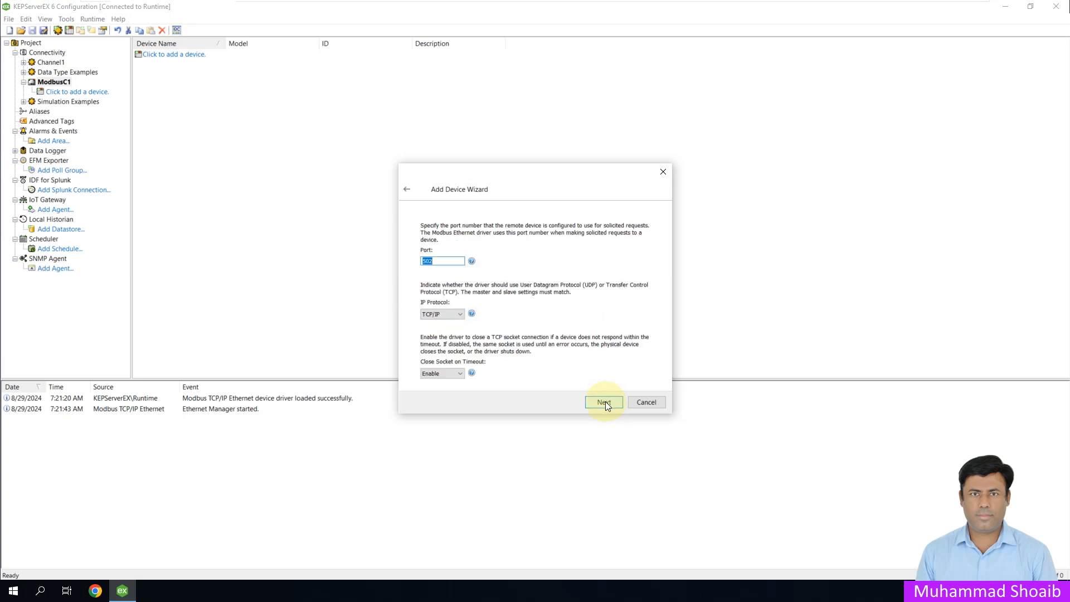
{"action": "left_click", "coordinate": [605, 401]}
{"action": "left_click", "coordinate": [605, 402]}
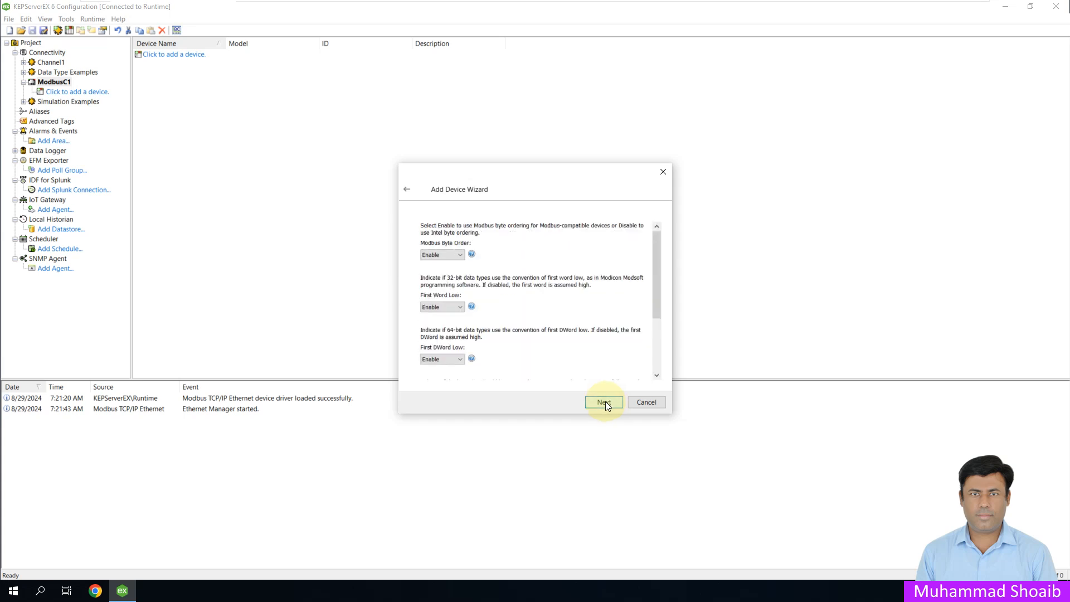
{"action": "left_click", "coordinate": [605, 401]}
{"action": "left_click", "coordinate": [605, 401]}
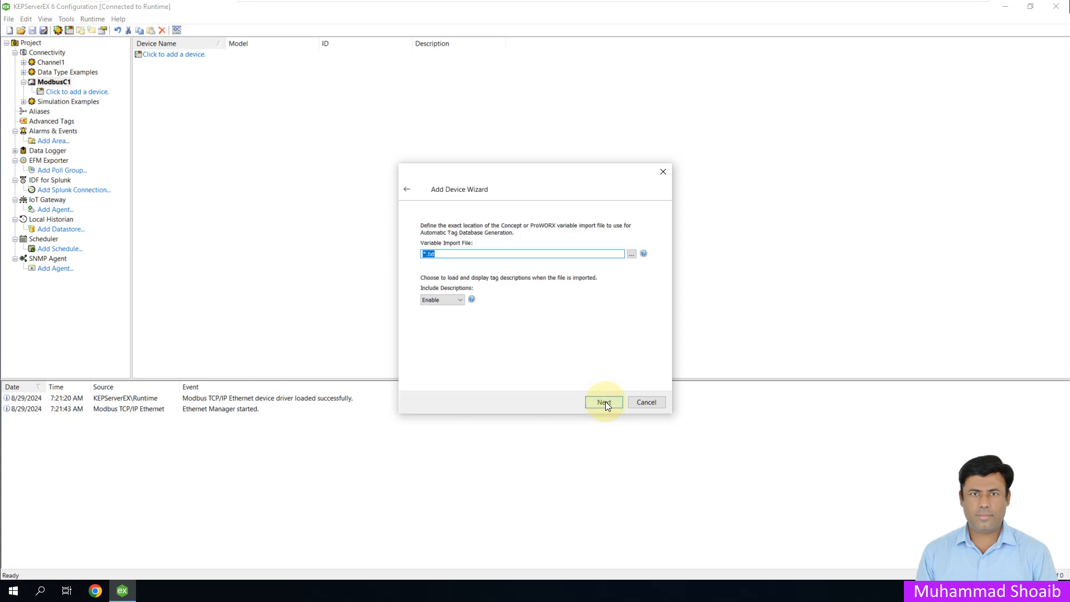
{"action": "left_click", "coordinate": [605, 401]}
{"action": "left_click", "coordinate": [605, 401]}
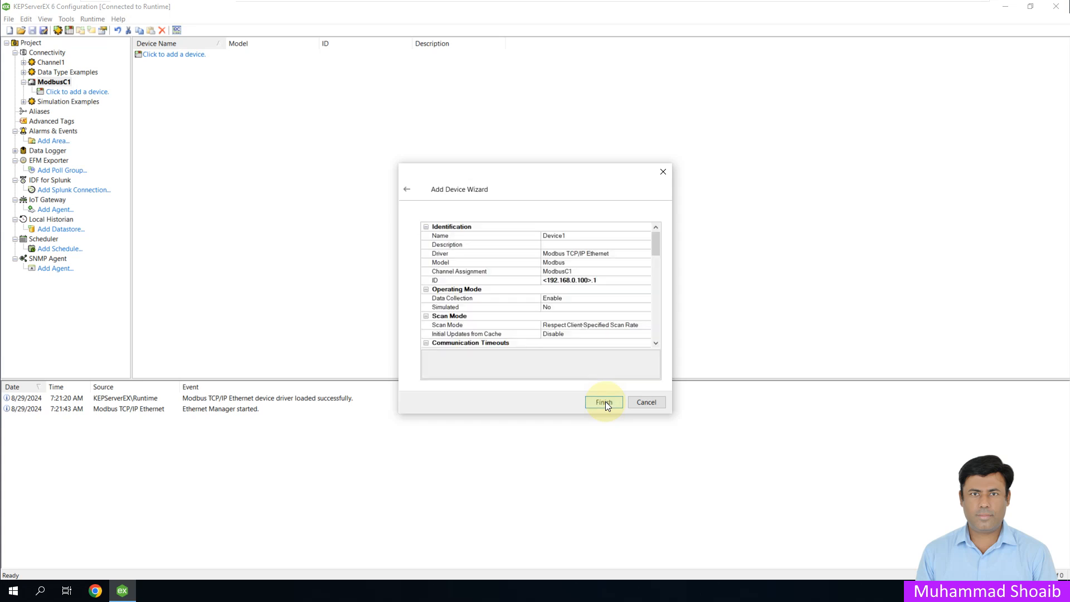
{"action": "left_click", "coordinate": [605, 401]}
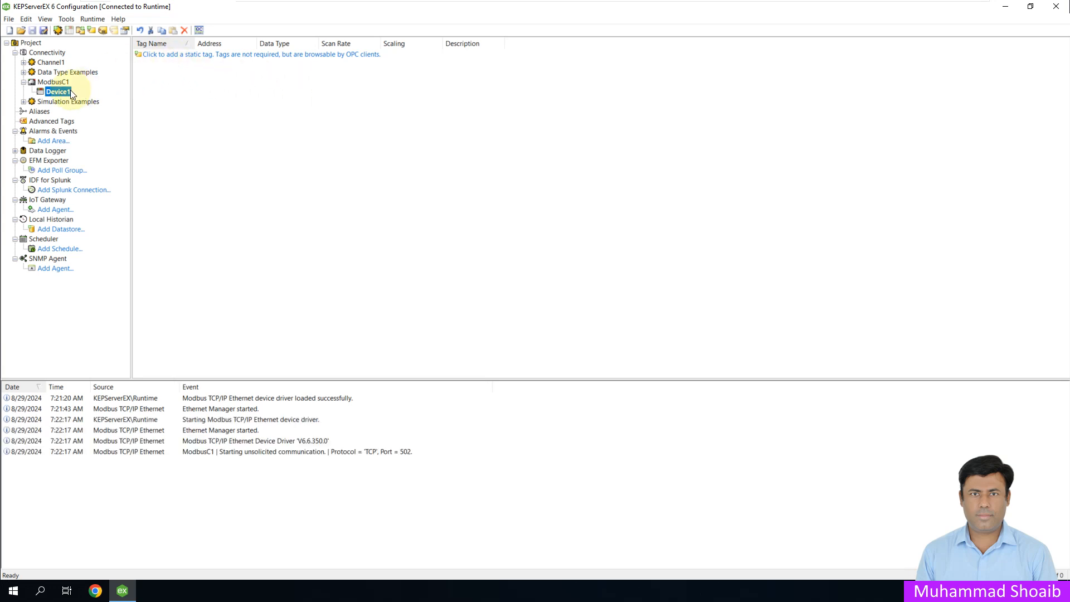
{"action": "left_click", "coordinate": [159, 55]}
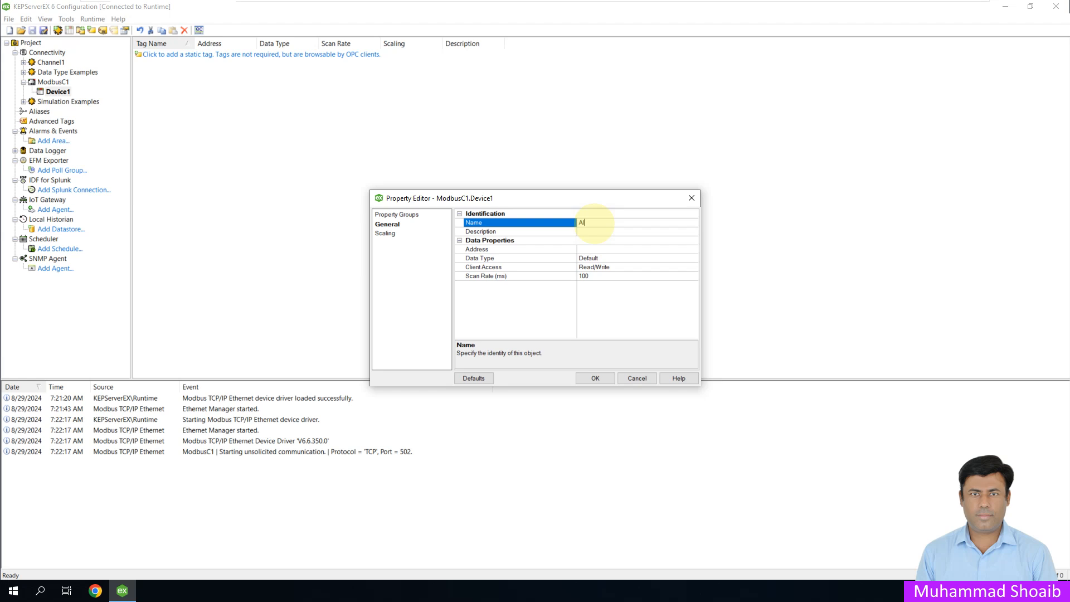
{"action": "type", "text": "AI_Tag"}
{"action": "left_click", "coordinate": [692, 250]}
{"action": "left_click", "coordinate": [694, 249]}
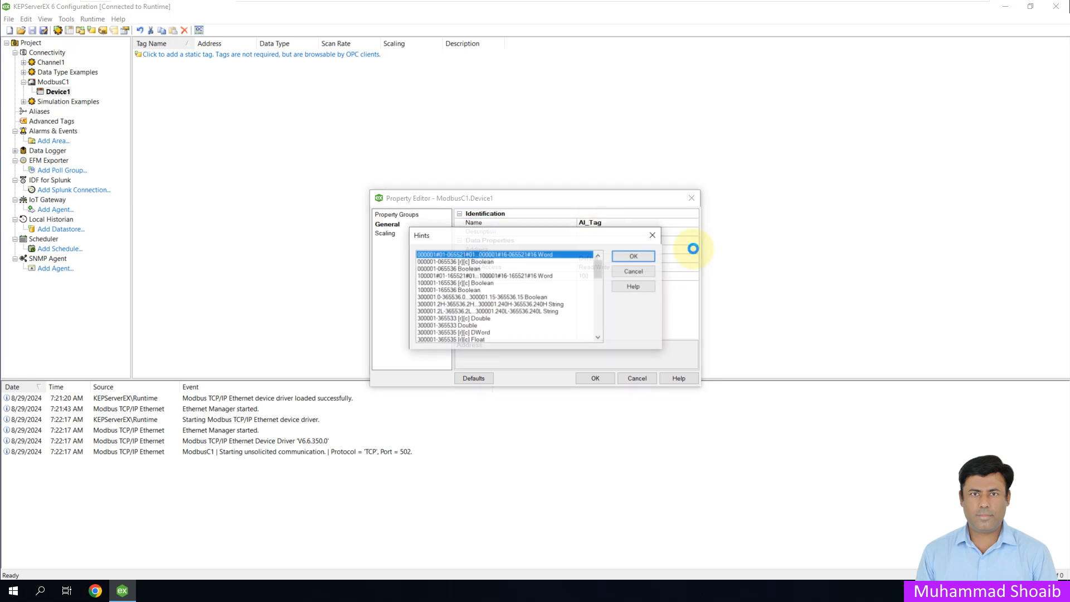
{"action": "left_click_drag", "start_coordinate": [596, 266], "coordinate": [593, 331]}
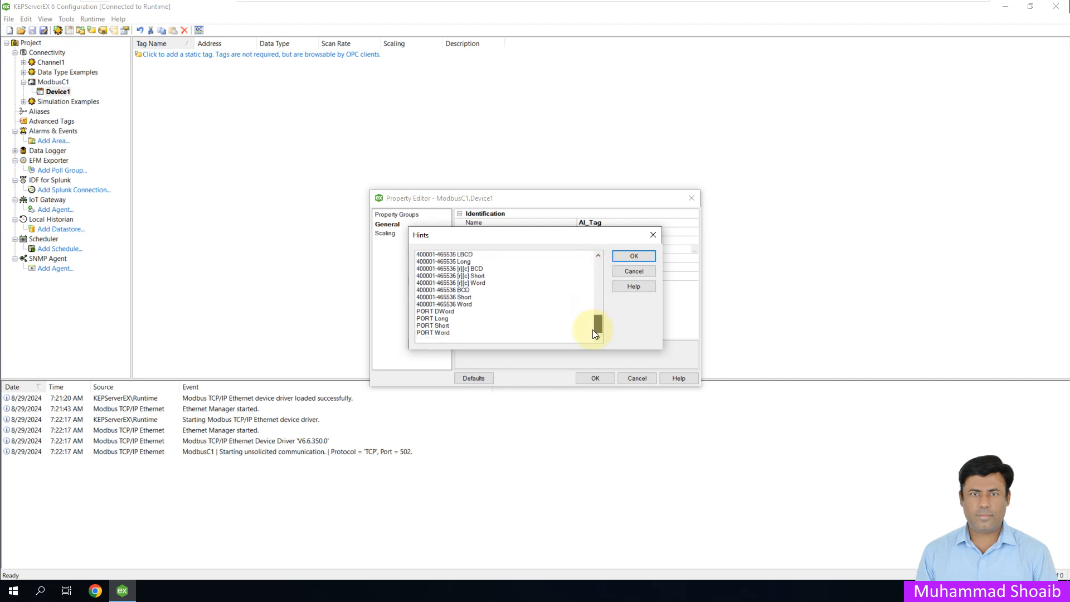
{"action": "left_click", "coordinate": [468, 304]}
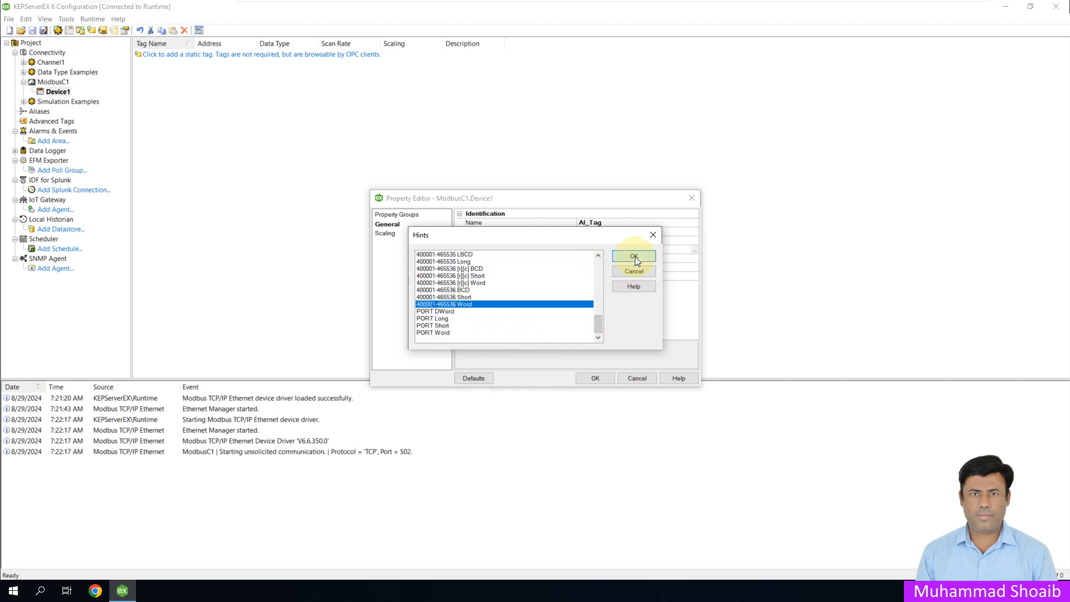
{"action": "left_click", "coordinate": [634, 256]}
Step: Change the AI_Tag address to 400100
{"action": "left_click_drag", "start_coordinate": [647, 251], "coordinate": [600, 249]}
{"action": "key", "text": "BackSpace"}
{"action": "left_click", "coordinate": [597, 249]}
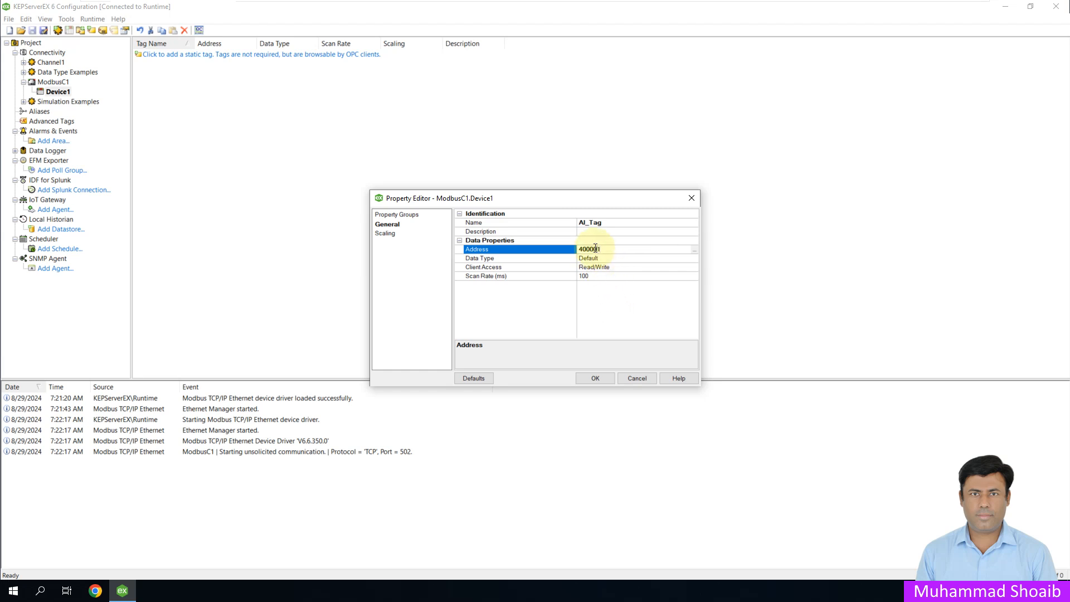
{"action": "key", "text": "BackSpace"}
{"action": "type", "text": "1"}
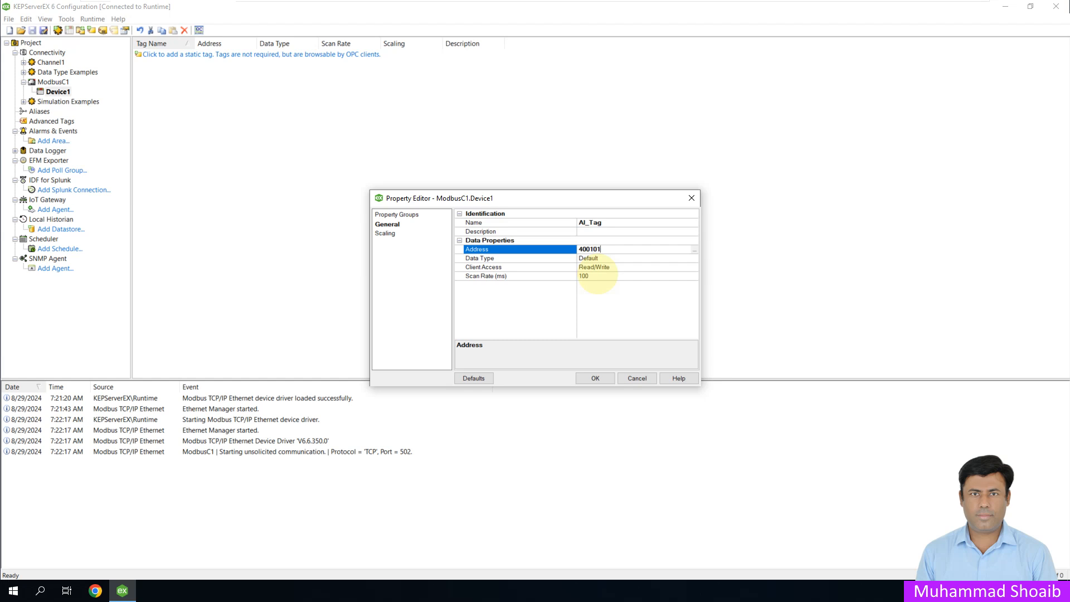
{"action": "key", "text": "BackSpace"}
{"action": "type", "text": "0"}
Step: Set the AI_Tag client access to Read Only and save the tag
{"action": "left_click", "coordinate": [691, 258]}
{"action": "left_click", "coordinate": [685, 268]}
{"action": "left_click", "coordinate": [684, 268]}
{"action": "left_click", "coordinate": [694, 267]}
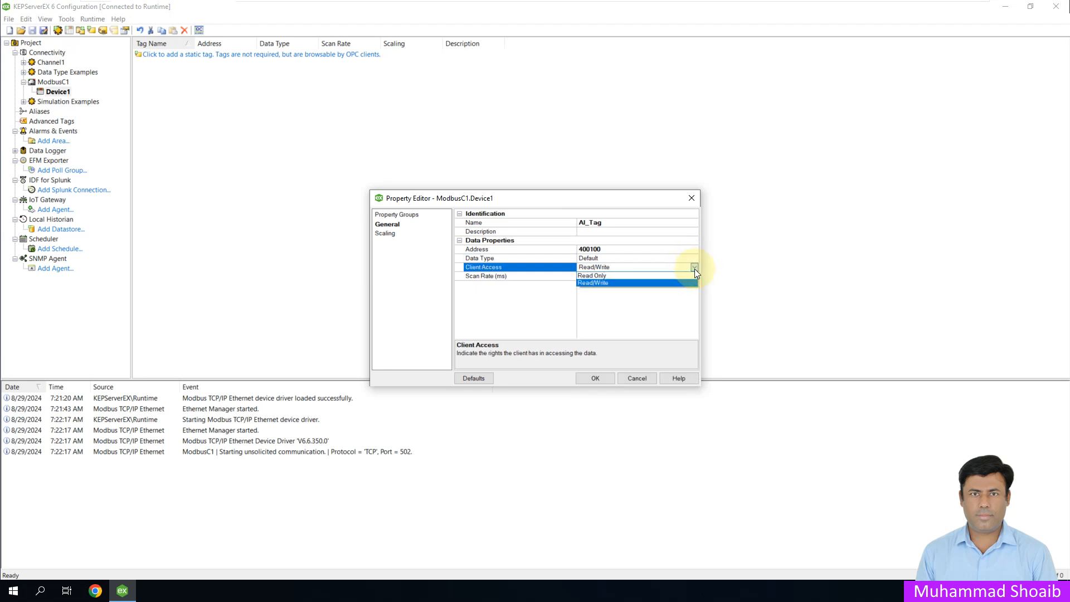
{"action": "left_click", "coordinate": [637, 284]}
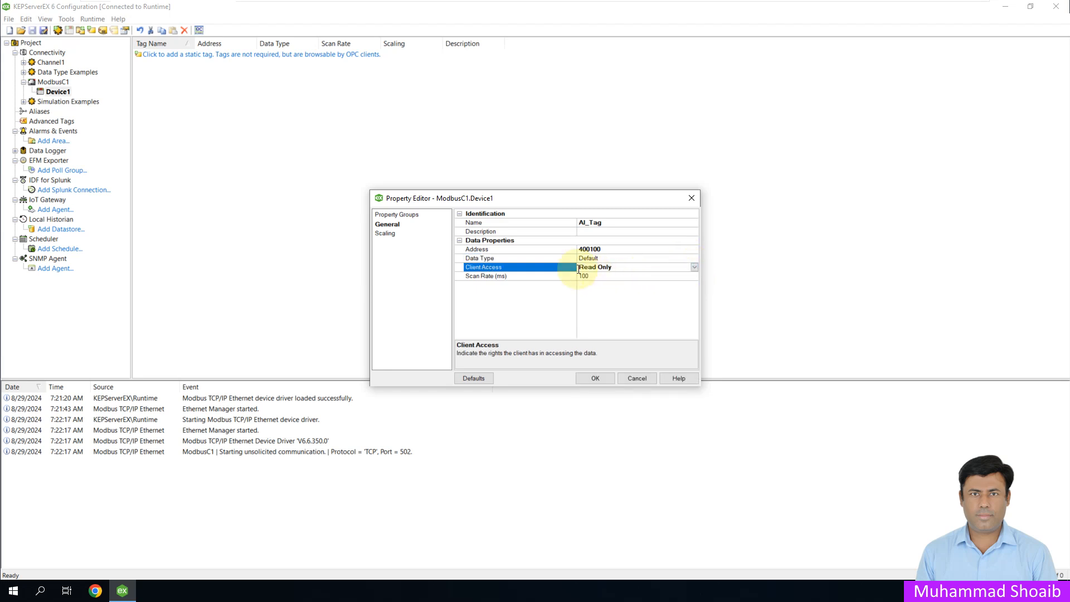
{"action": "left_click", "coordinate": [593, 378]}
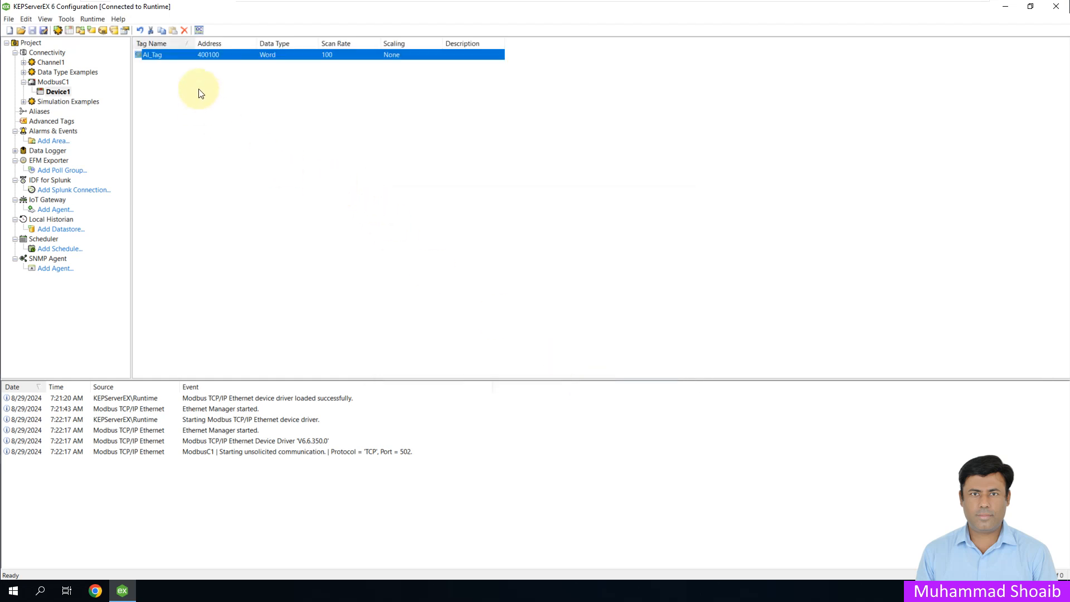
{"action": "right_click", "coordinate": [198, 70]}
{"action": "left_click", "coordinate": [219, 74]}
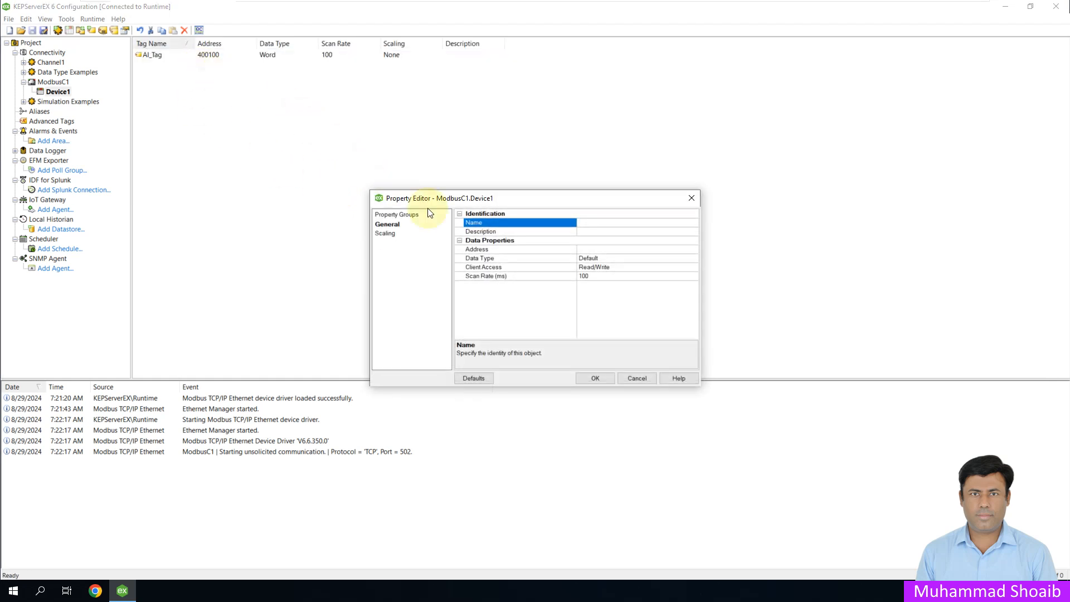
{"action": "type", "text": "AO"}
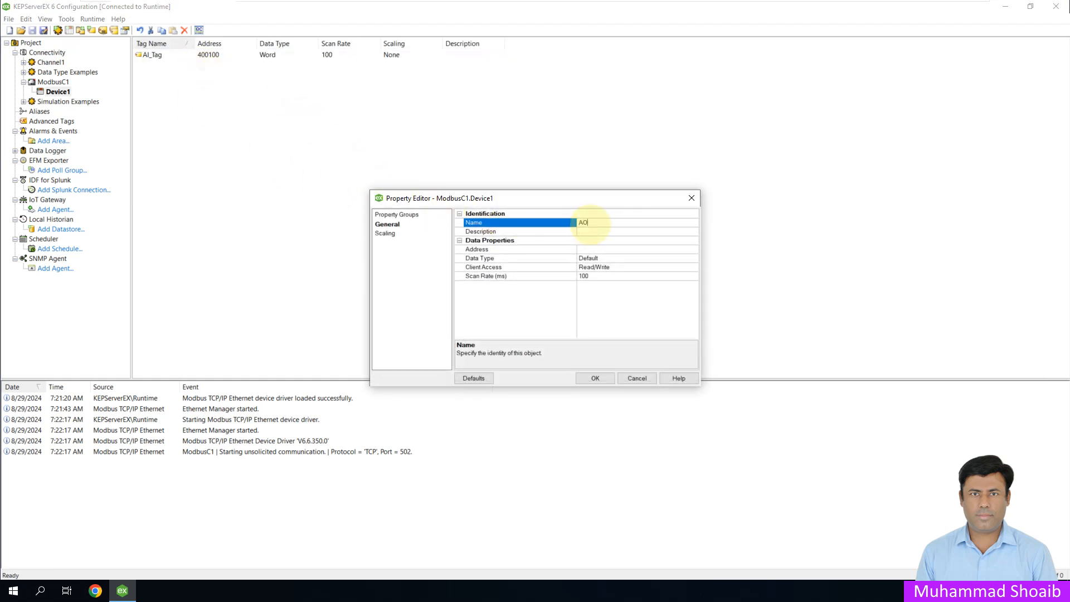
{"action": "type", "text": "_Tag"}
{"action": "left_click", "coordinate": [693, 250]}
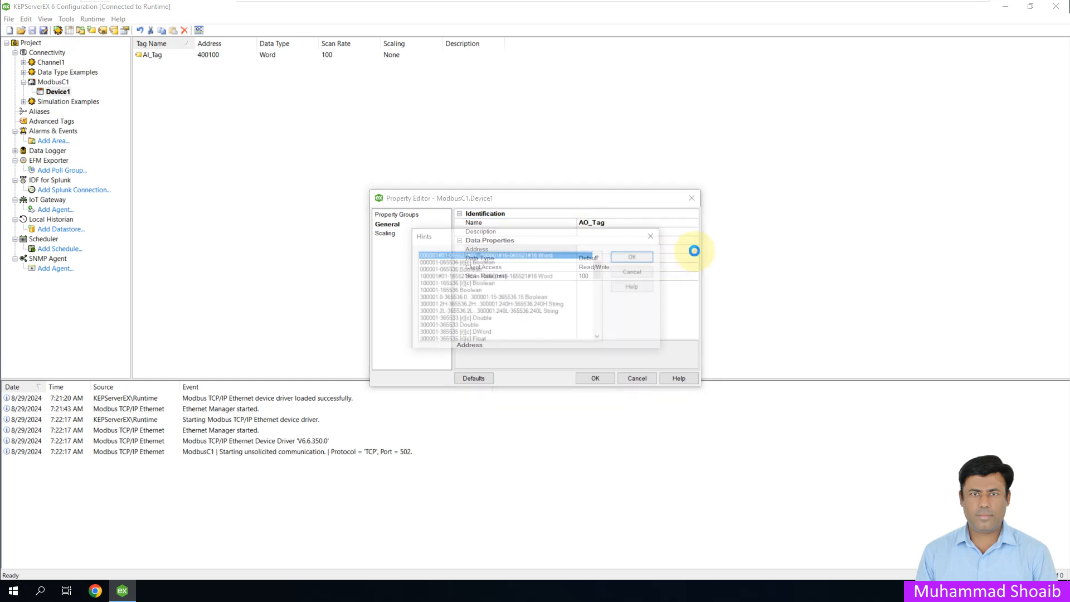
{"action": "left_click_drag", "start_coordinate": [600, 269], "coordinate": [600, 337]}
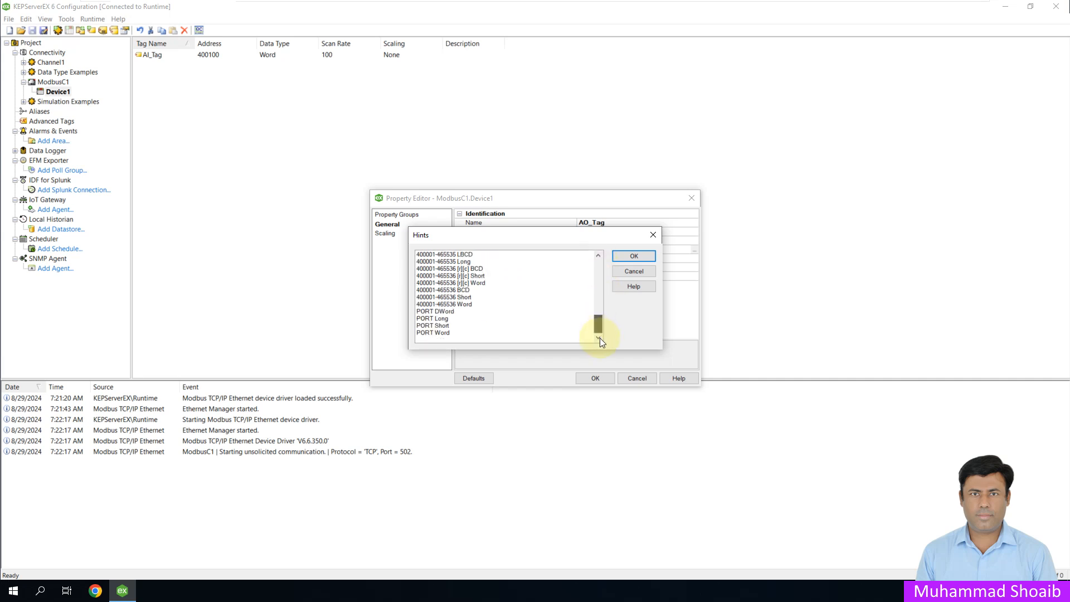
{"action": "left_click", "coordinate": [472, 304]}
{"action": "left_click", "coordinate": [634, 256]}
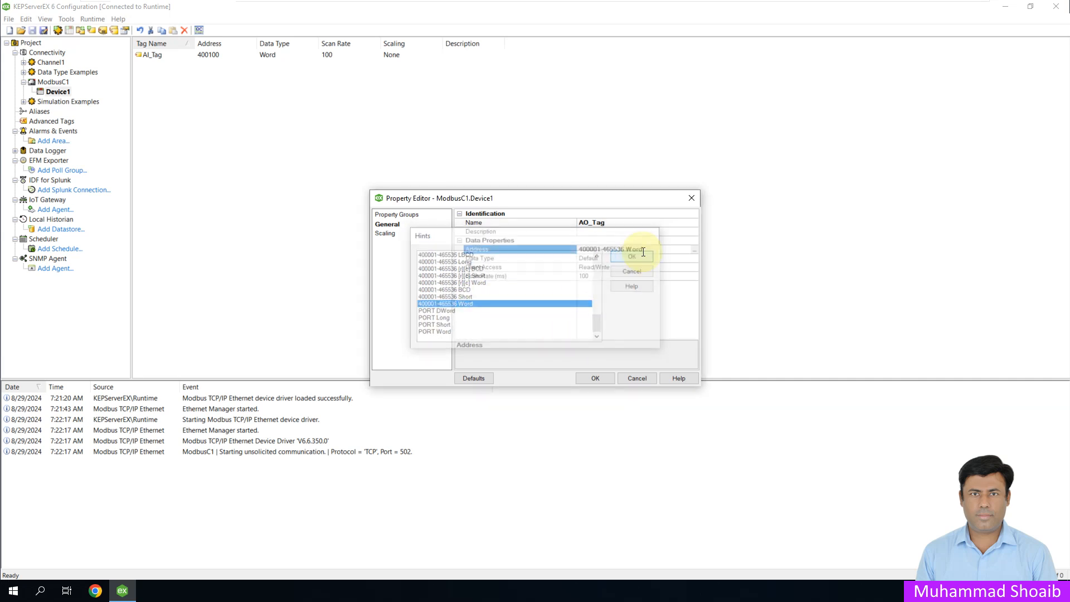
Step: Change the AO_Tag address to 400110 and save the tag with the default client access
{"action": "left_click_drag", "start_coordinate": [644, 250], "coordinate": [600, 249]}
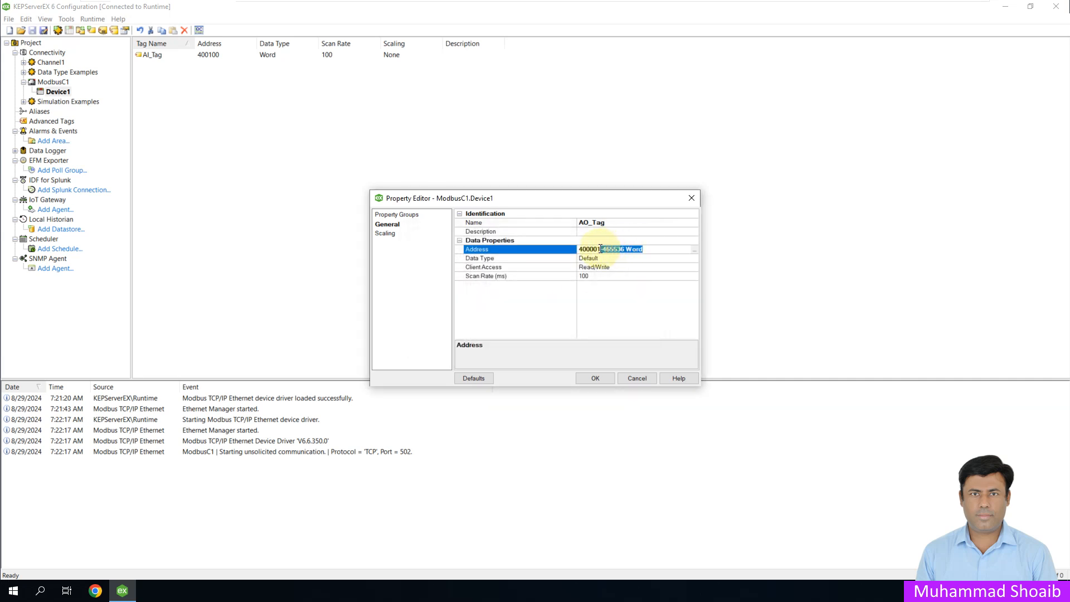
{"action": "key", "text": "BackSpace"}
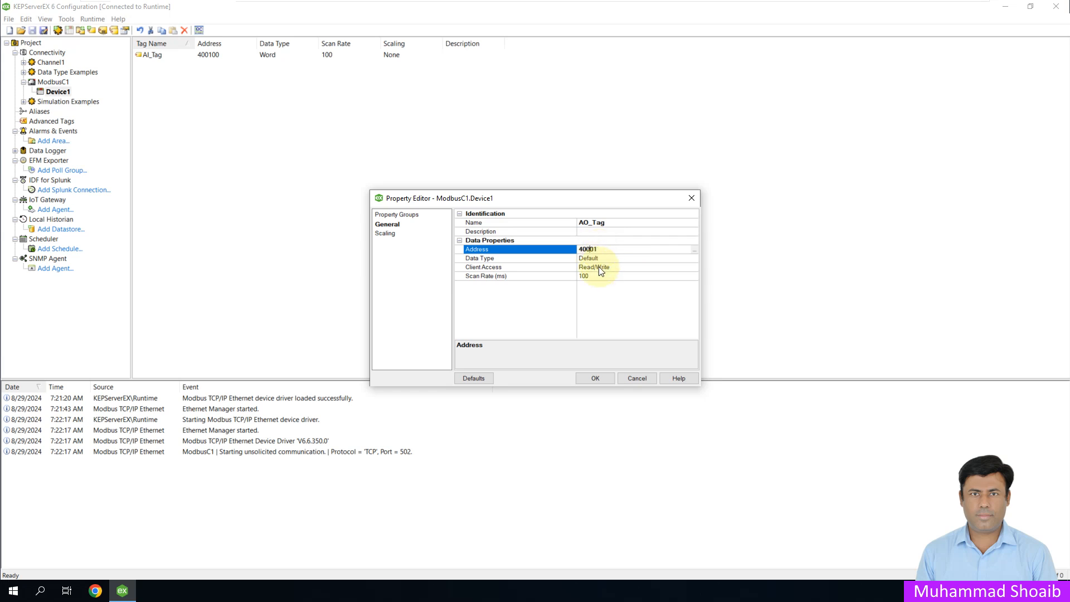
{"action": "key", "text": "BackSpace"}
{"action": "type", "text": "1"}
{"action": "key", "text": "BackSpace"}
{"action": "type", "text": "0"}
{"action": "left_click", "coordinate": [592, 377]}
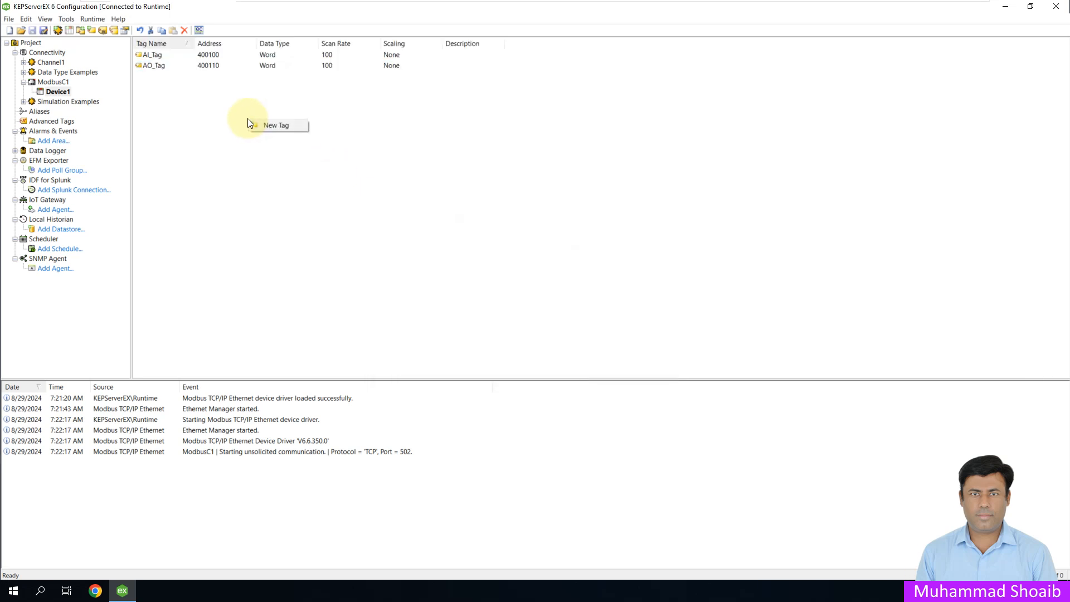
{"action": "double_click", "coordinate": [370, 148]}
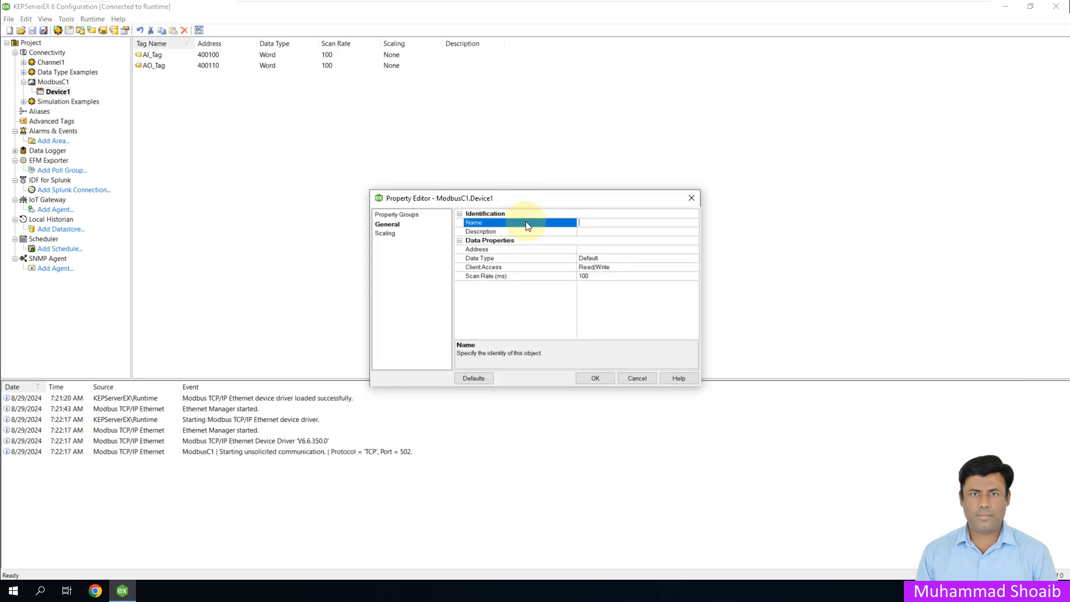
{"action": "type", "text": "BI"}
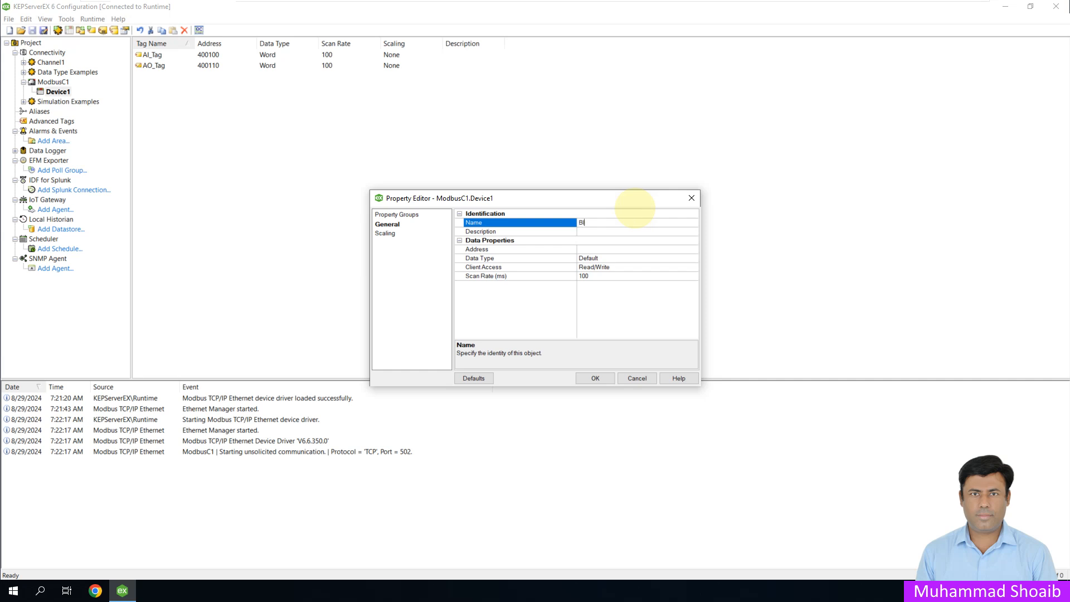
{"action": "type", "text": "_Tag"}
{"action": "left_click", "coordinate": [669, 249]}
{"action": "left_click", "coordinate": [694, 249]}
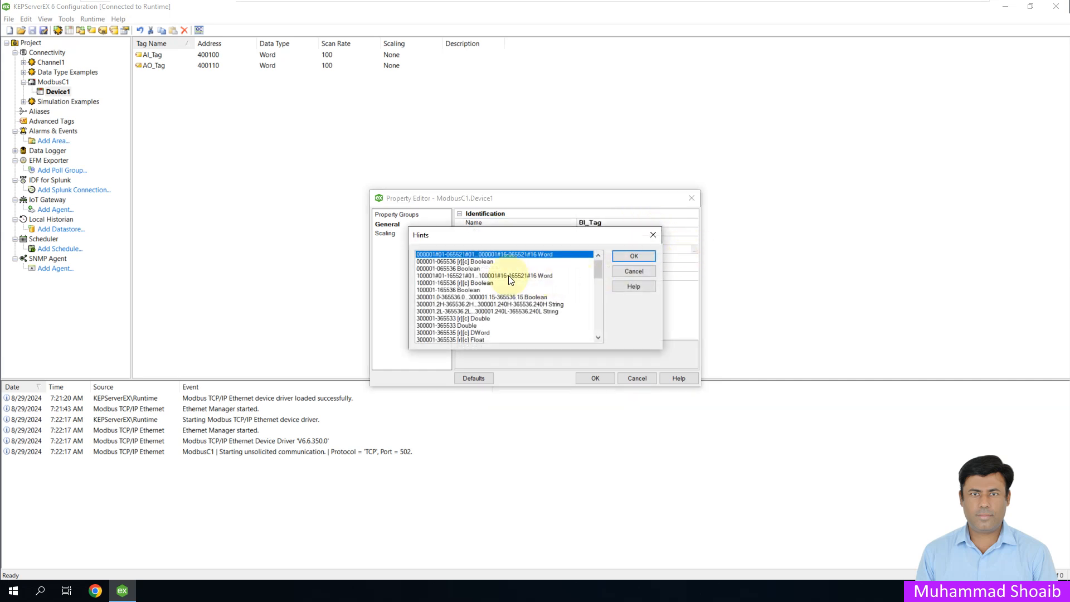
{"action": "left_click", "coordinate": [551, 268]}
{"action": "left_click", "coordinate": [621, 254]}
Step: Change the BI_Tag address to 000100
{"action": "left_click_drag", "start_coordinate": [668, 249], "coordinate": [601, 249]}
{"action": "key", "text": "BackSpace"}
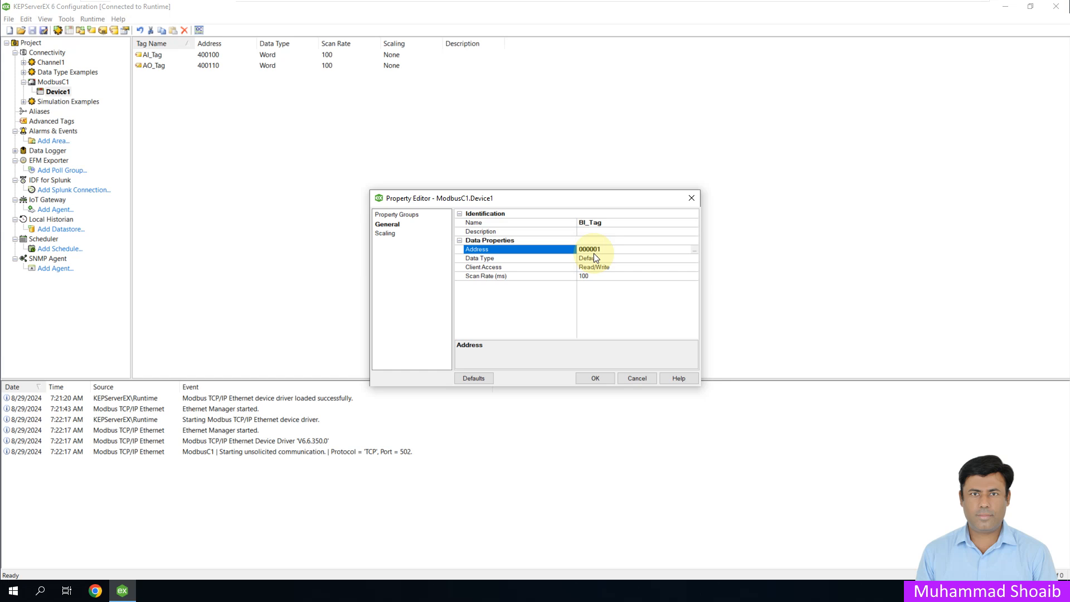
{"action": "key", "text": "BackSpace"}
{"action": "type", "text": "00"}
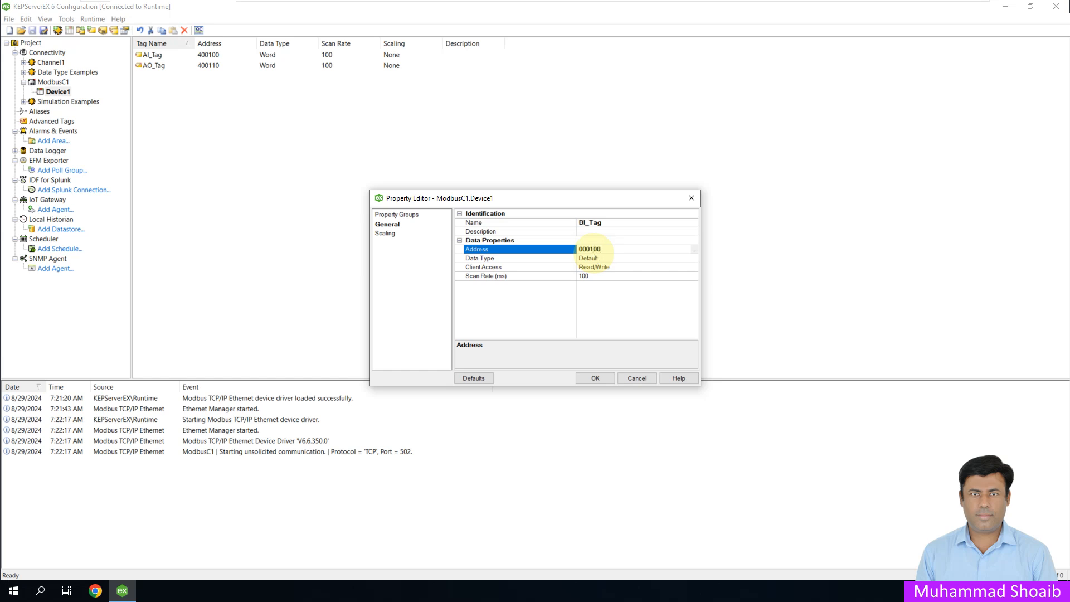
Step: Set the BI_Tag client access to Read Only and save the tag
{"action": "left_click", "coordinate": [656, 268]}
{"action": "left_click", "coordinate": [694, 267]}
{"action": "left_click", "coordinate": [674, 274]}
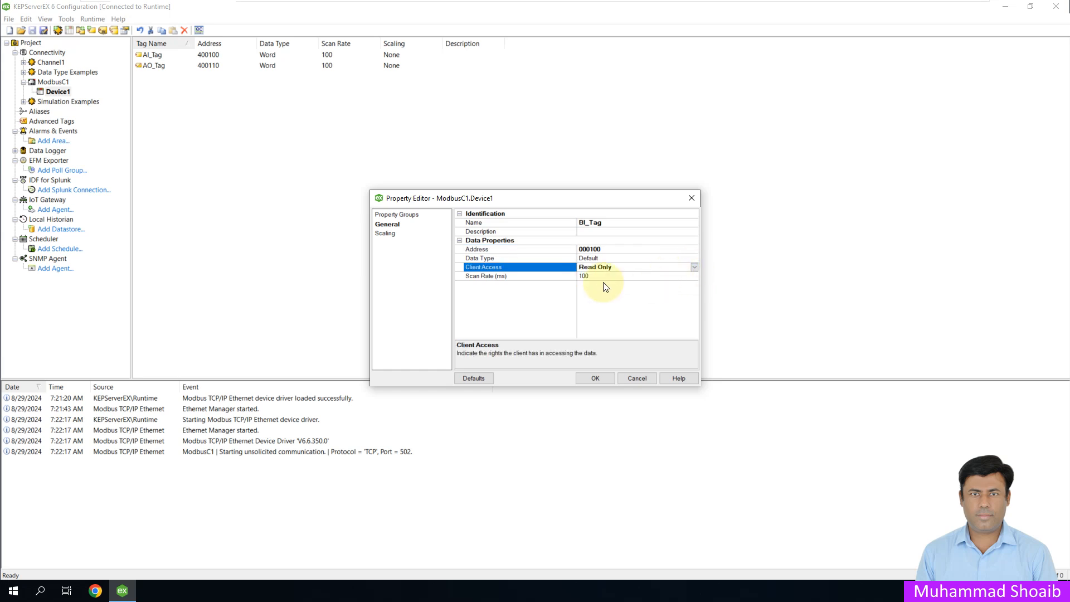
{"action": "left_click", "coordinate": [594, 378]}
{"action": "left_click", "coordinate": [226, 122]}
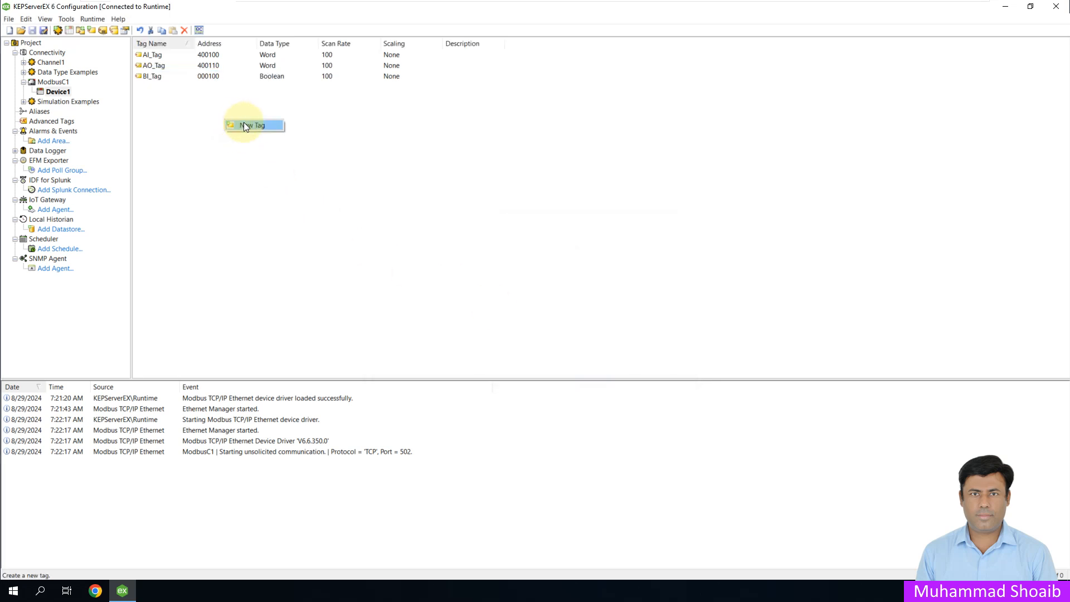
{"action": "left_click", "coordinate": [242, 123]}
{"action": "type", "text": "BO_Tag"}
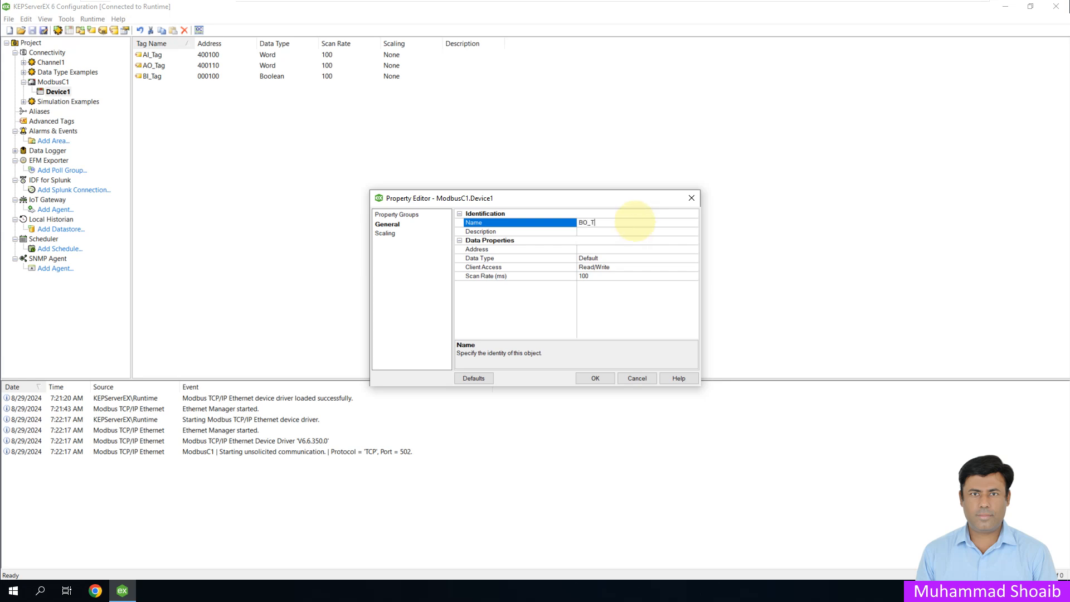
{"action": "left_click", "coordinate": [694, 249]}
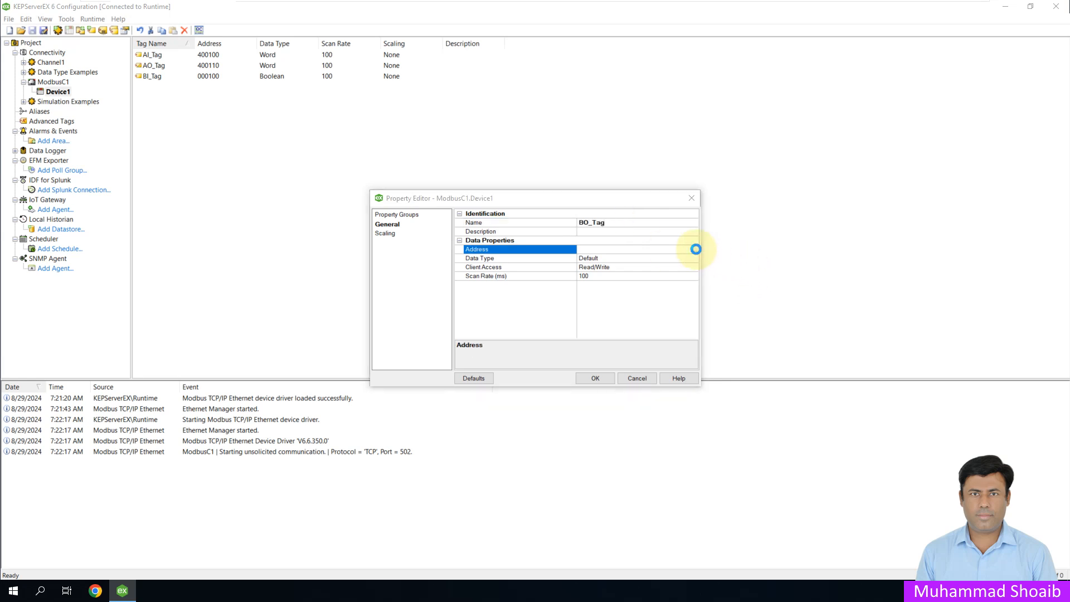
{"action": "left_click", "coordinate": [694, 249]}
{"action": "left_click", "coordinate": [501, 269]}
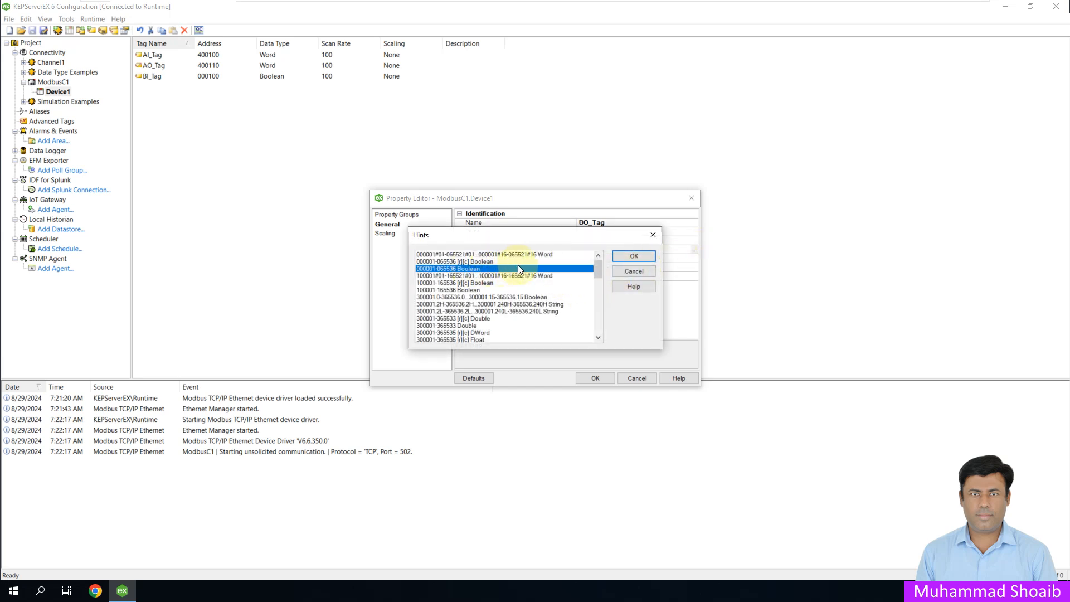
{"action": "left_click", "coordinate": [626, 257]}
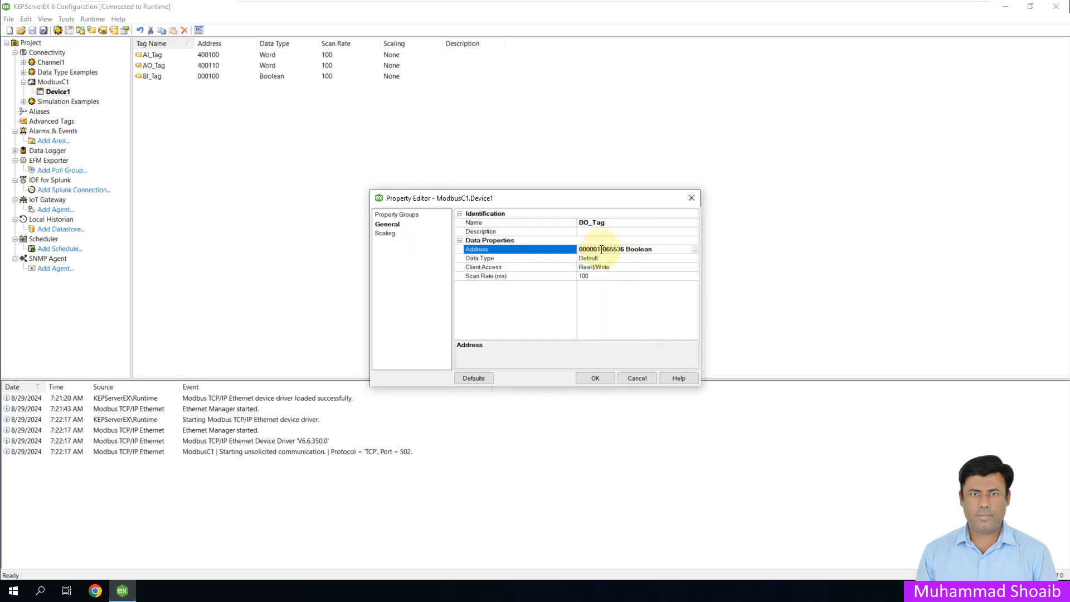
Step: Change the BO_Tag address to 000110 and save the tag with the default client access
{"action": "key", "text": "Delete"}
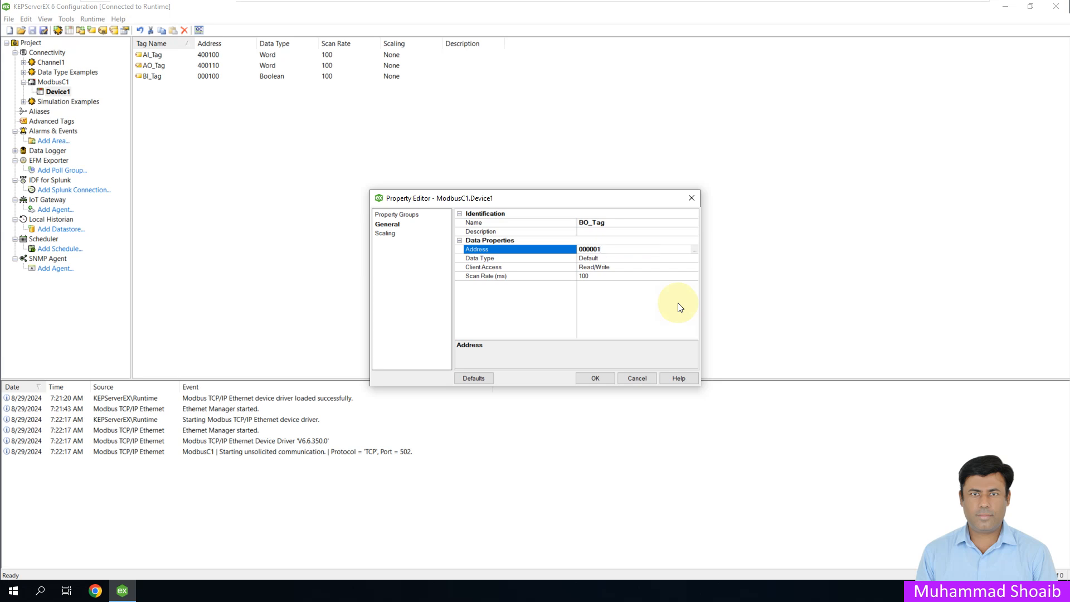
{"action": "key", "text": "BackSpace"}
{"action": "key", "text": "BackSpace"}
{"action": "type", "text": "10"}
{"action": "key", "text": "BackSpace"}
{"action": "type", "text": "0"}
{"action": "left_click", "coordinate": [596, 379]}
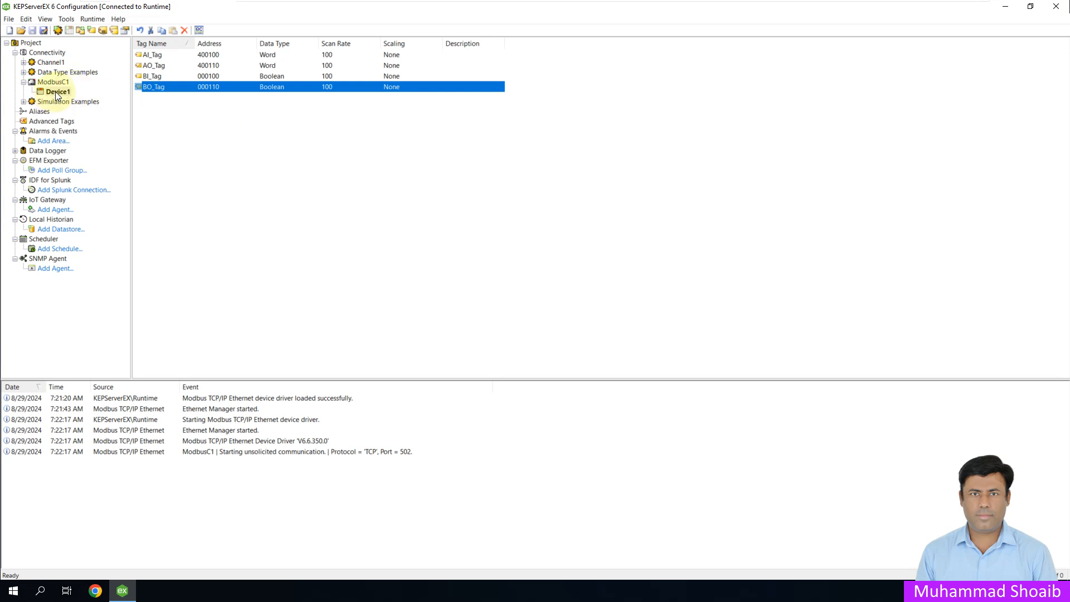
Step: Launch OPC Quick Client and show the live tag values of the ModbusC1.Device1 group
{"action": "left_click", "coordinate": [199, 30]}
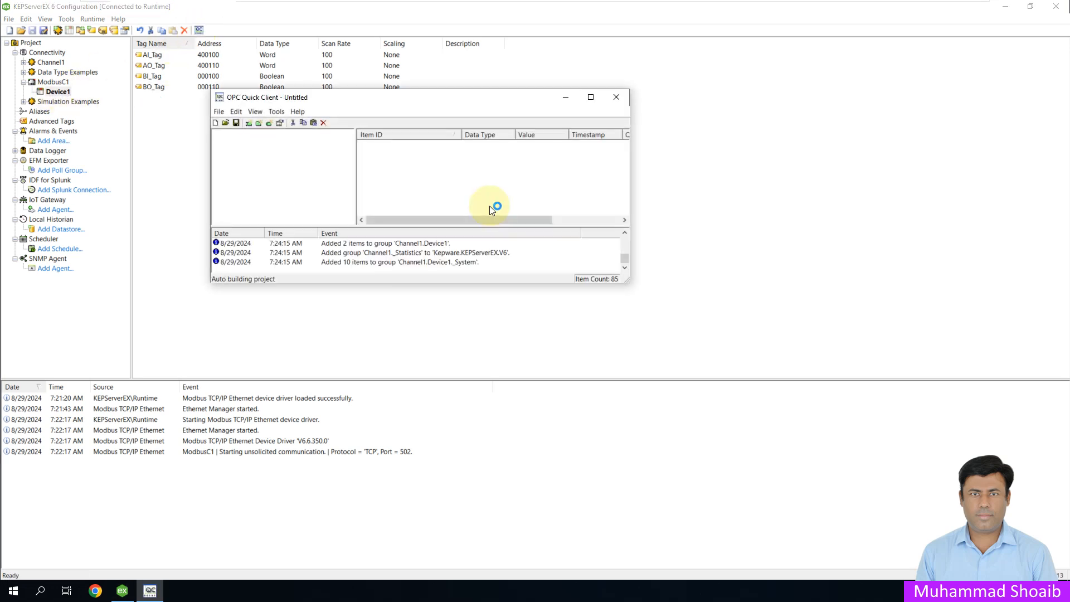
{"action": "left_click_drag", "start_coordinate": [350, 148], "coordinate": [347, 190]}
{"action": "left_click", "coordinate": [284, 194]}
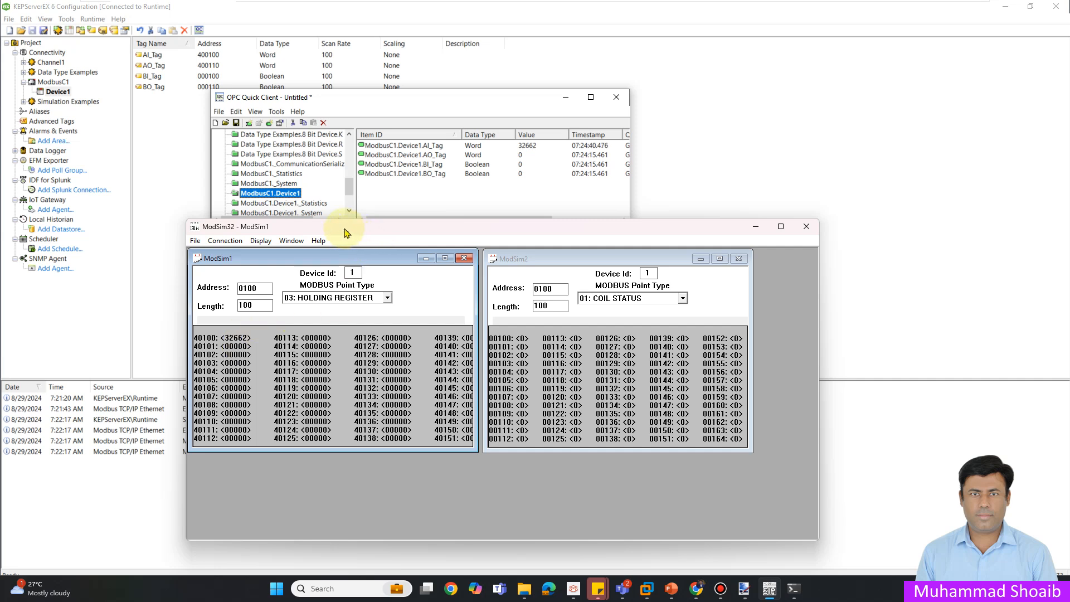
Step: Write the value On to coil address 100 in the ModSim32 coil status window
{"action": "double_click", "coordinate": [525, 342]}
{"action": "left_click", "coordinate": [518, 383]}
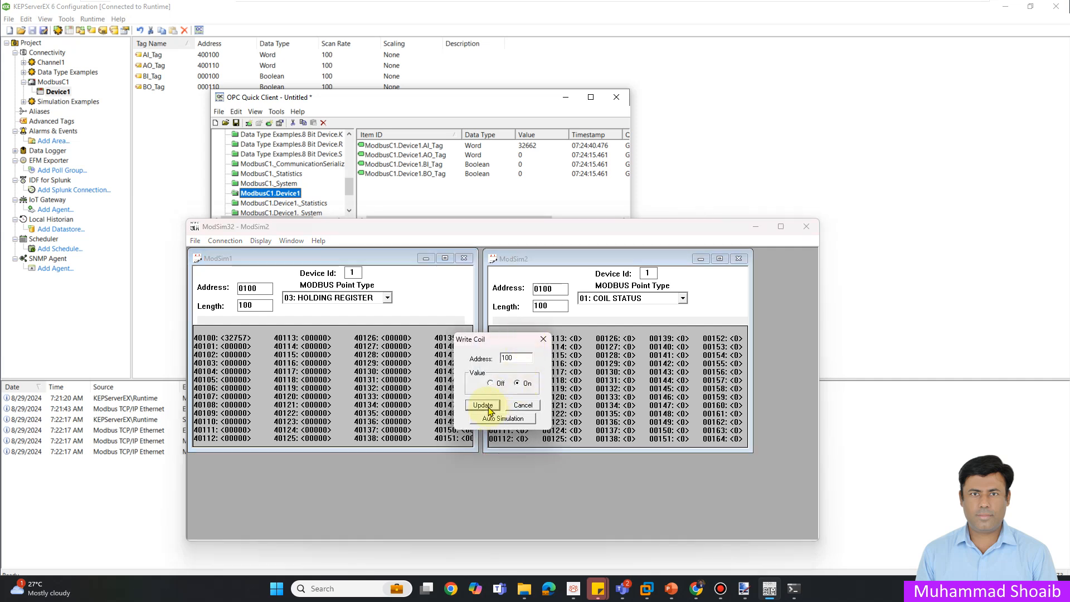
{"action": "left_click", "coordinate": [483, 405]}
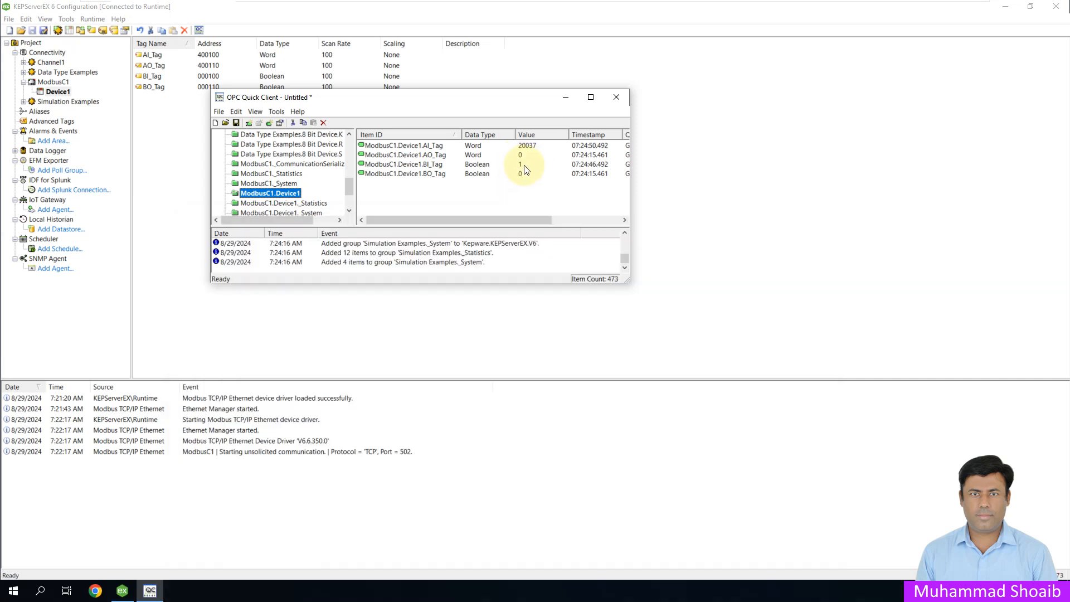
Step: Write the value 14 to AO_Tag with an Asynchronous 2.0 Write in OPC Quick Client
{"action": "left_click", "coordinate": [522, 155]}
{"action": "right_click", "coordinate": [522, 155]}
{"action": "left_click", "coordinate": [562, 246]}
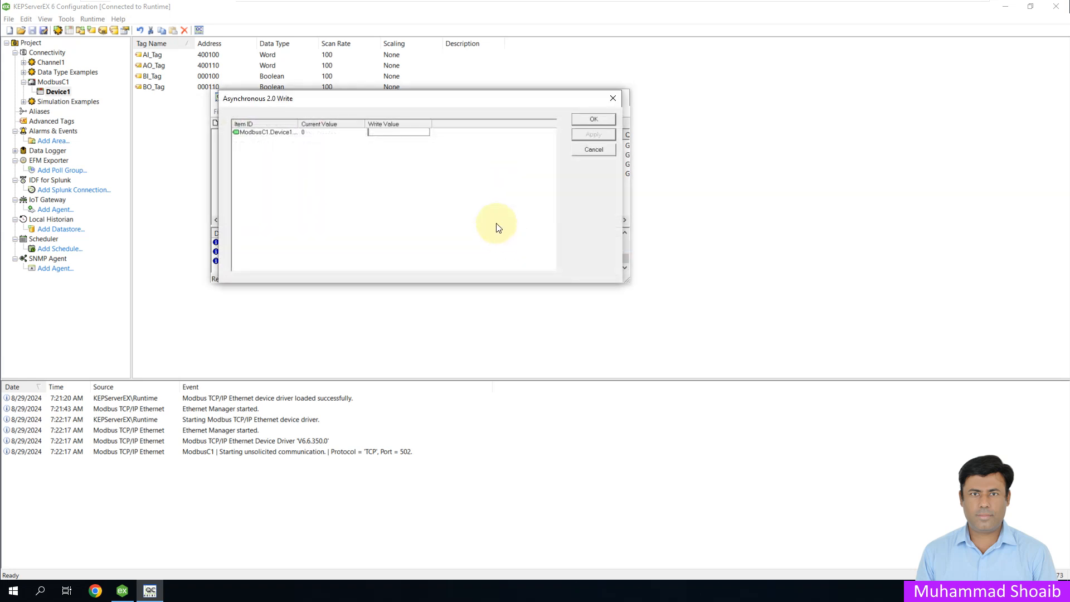
{"action": "type", "text": "14"}
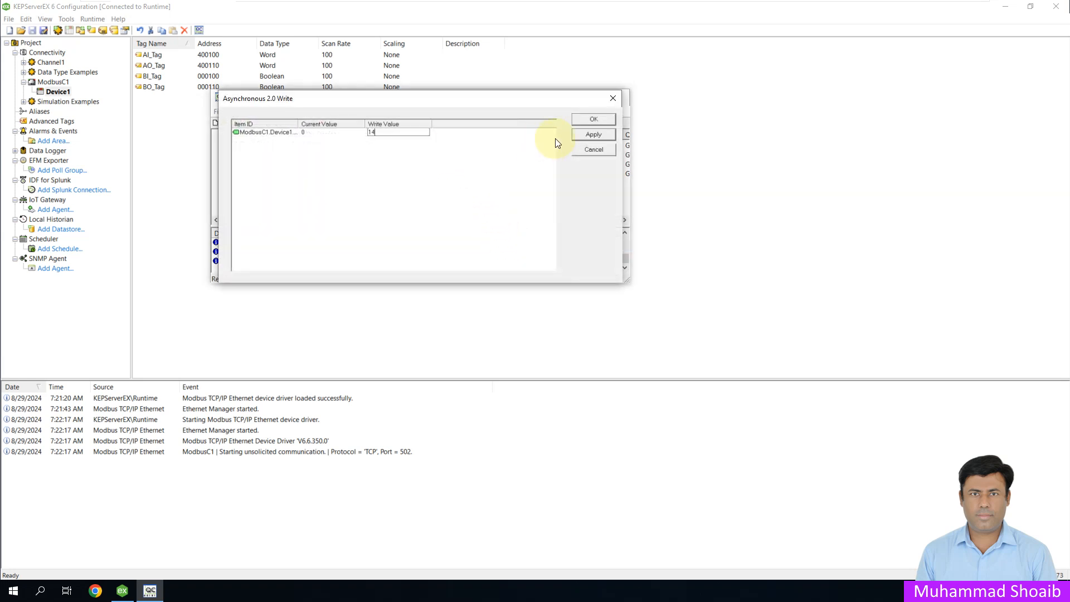
{"action": "left_click", "coordinate": [594, 119]}
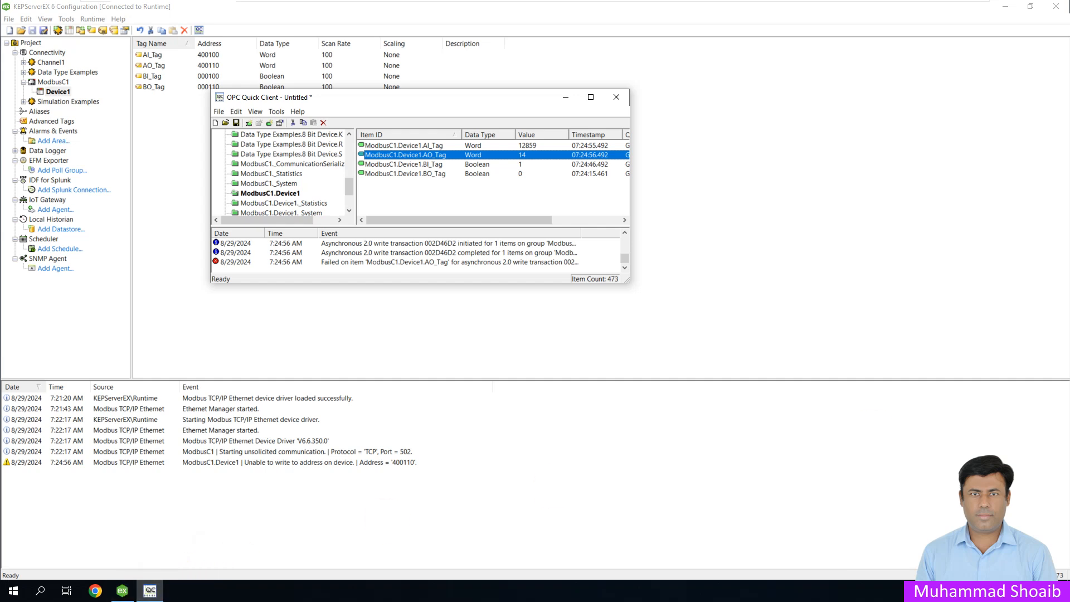
Step: Check holding register 40110 in ModSim32, and close OPC Quick Client without saving its changes
{"action": "key", "text": "alt+Tab"}
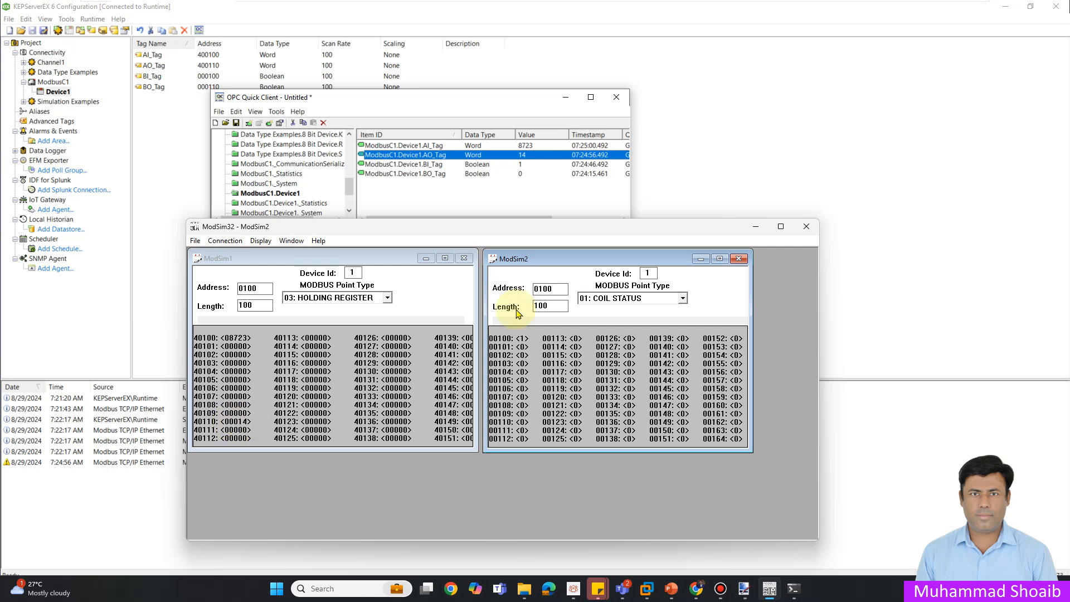
{"action": "left_click", "coordinate": [755, 227]}
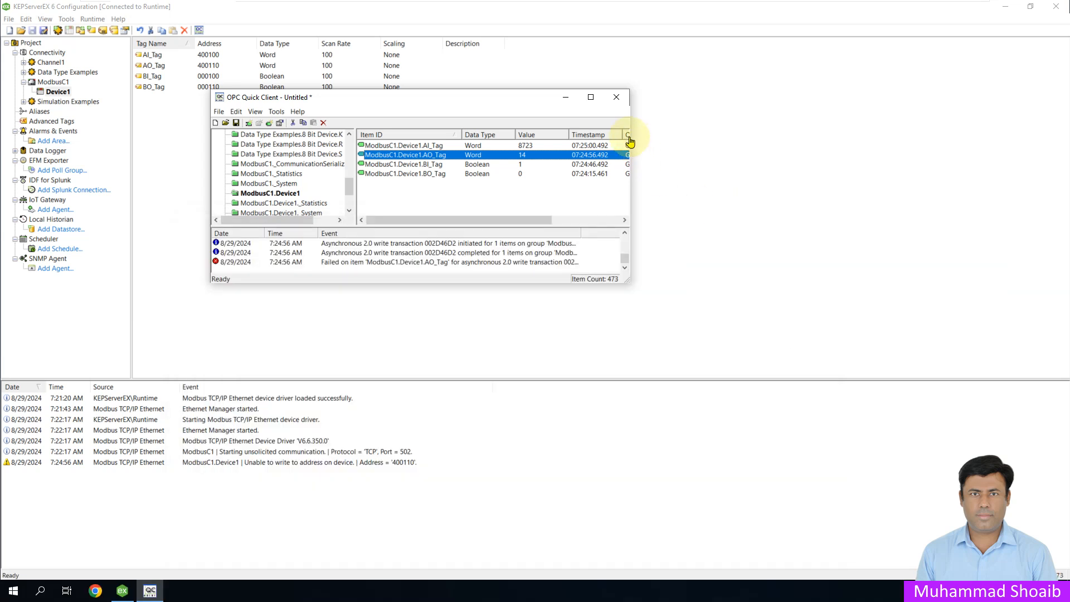
{"action": "left_click", "coordinate": [616, 98]}
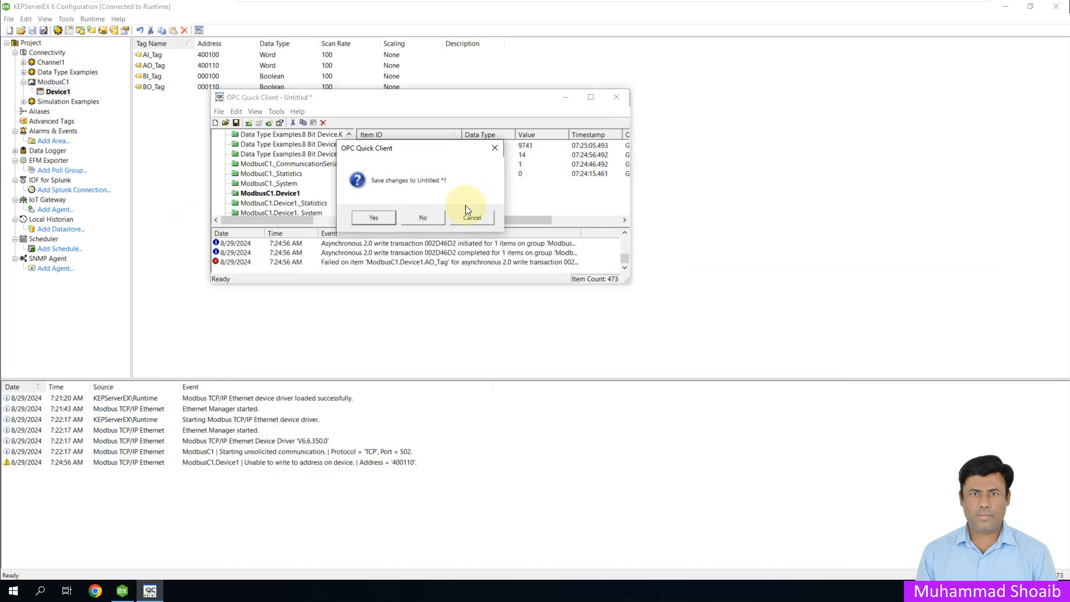
{"action": "left_click", "coordinate": [431, 218]}
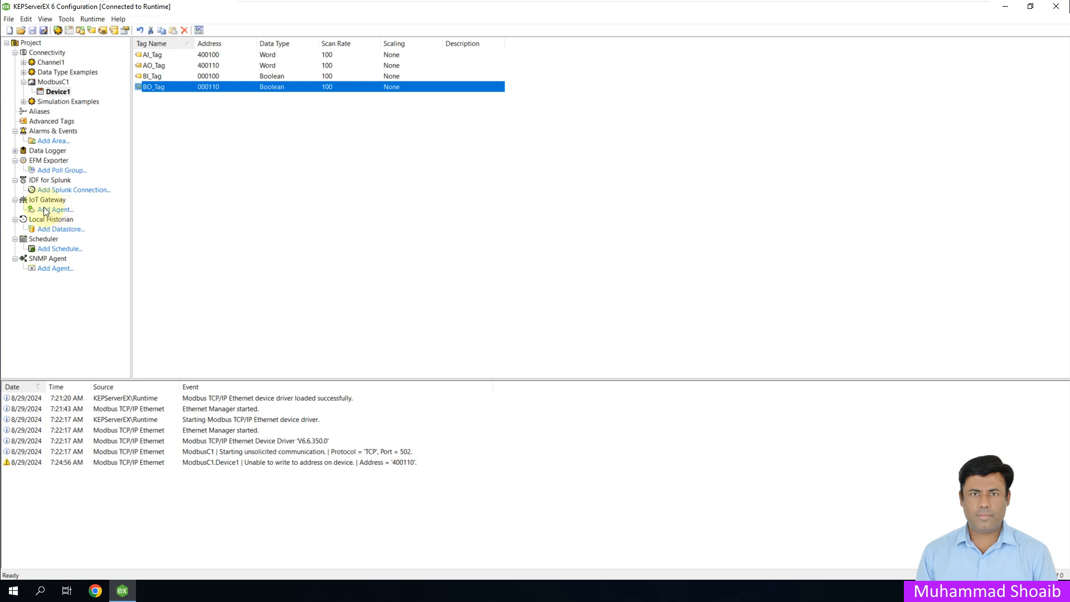
Step: Add a new IoT Gateway agent named RESTSvr1 with the type REST Server and proceed to its endpoint settings
{"action": "left_click", "coordinate": [58, 202]}
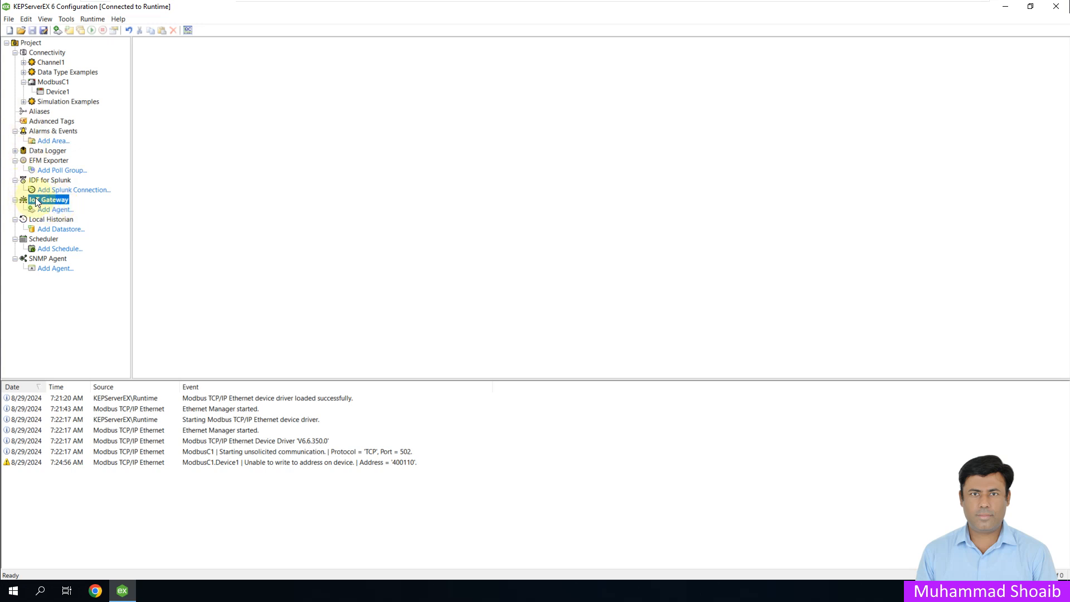
{"action": "left_click", "coordinate": [54, 209]}
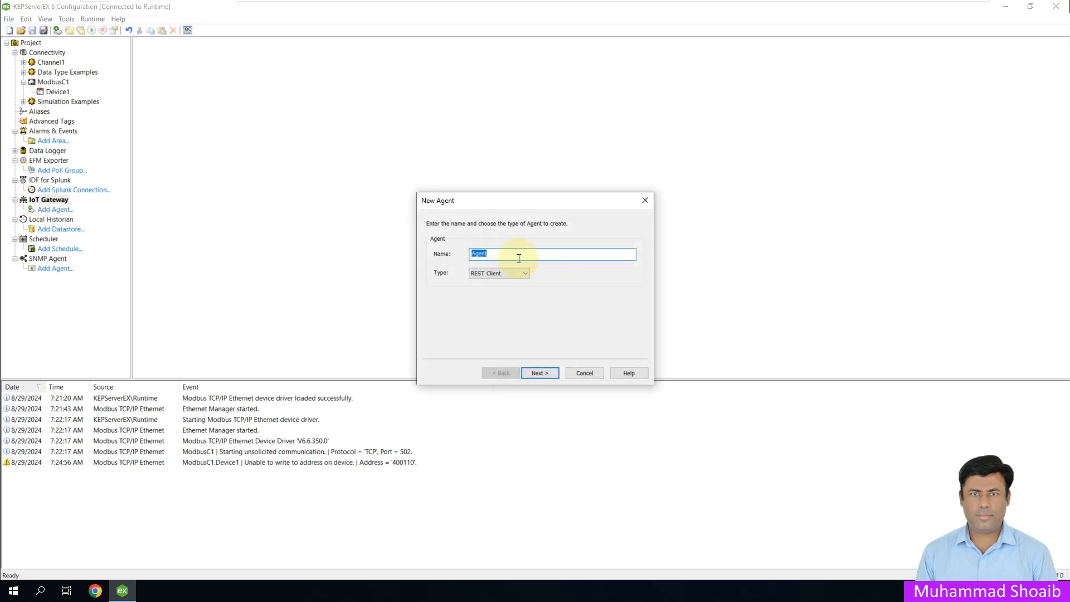
{"action": "type", "text": "RESTSvr1"}
{"action": "left_click", "coordinate": [525, 273]}
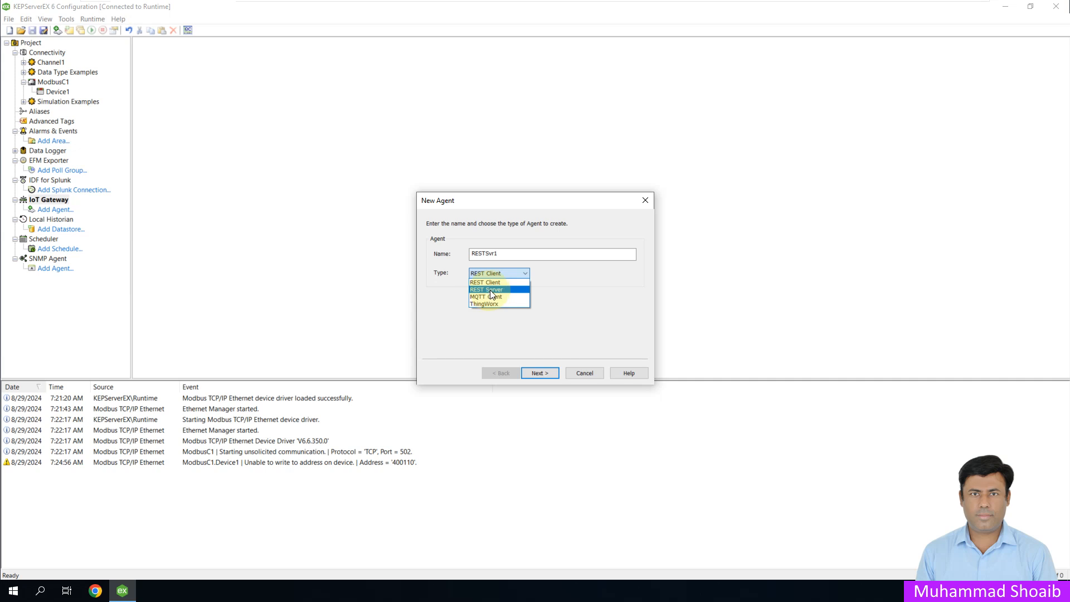
{"action": "left_click", "coordinate": [489, 289]}
{"action": "left_click", "coordinate": [548, 374]}
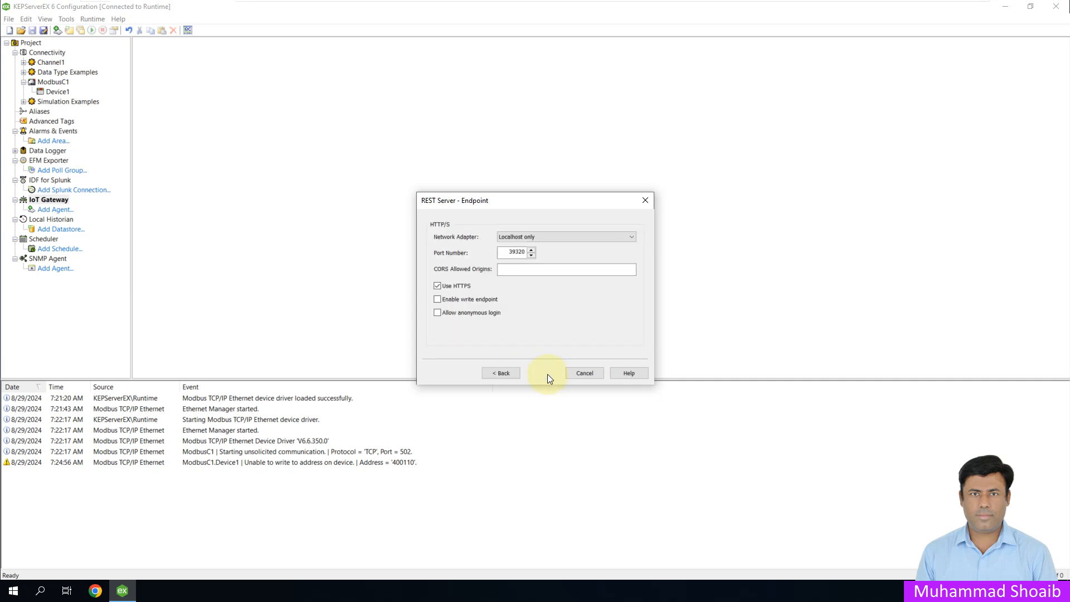
Step: Turn off HTTPS for the REST server endpoint, and enable the write endpoint and anonymous login
{"action": "left_click", "coordinate": [442, 286]}
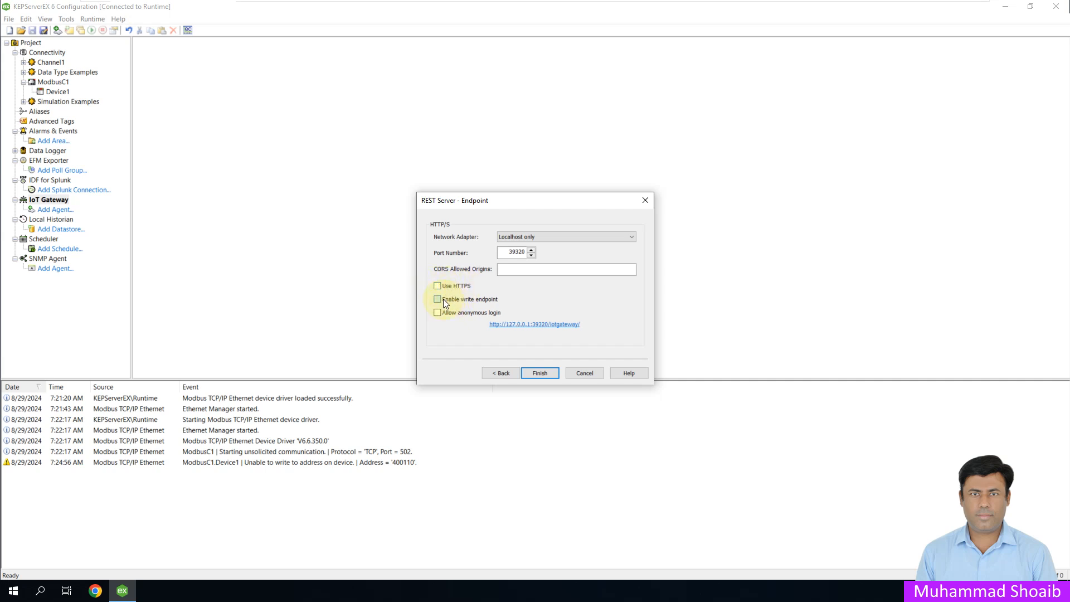
{"action": "left_click", "coordinate": [437, 313]}
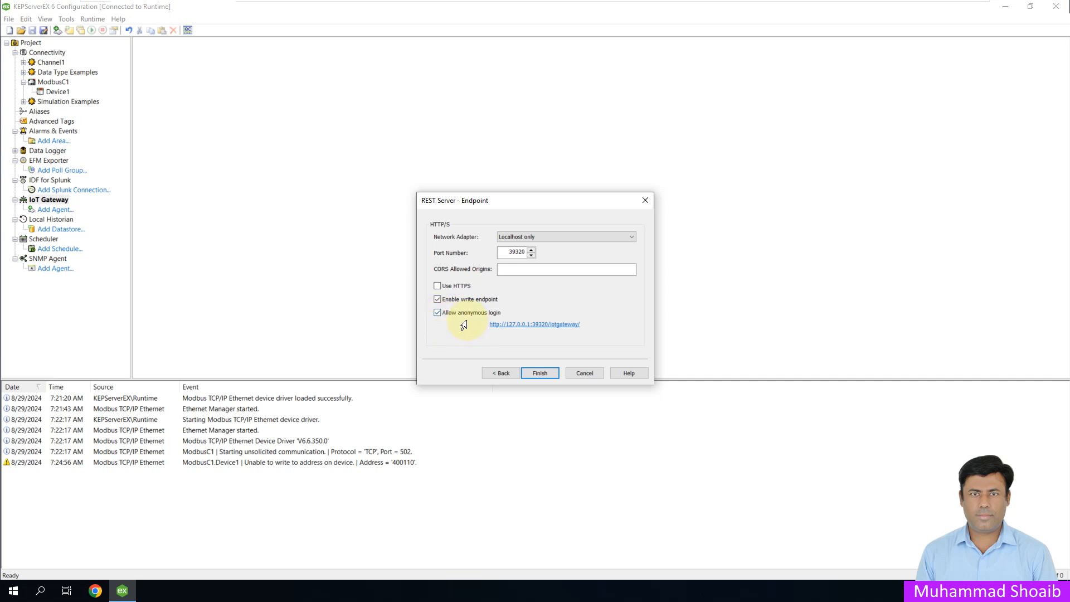
Step: Try the Default and Intel(R) 82574L Gigabit network adapters for the endpoint, and return to Localhost only
{"action": "left_click", "coordinate": [628, 236]}
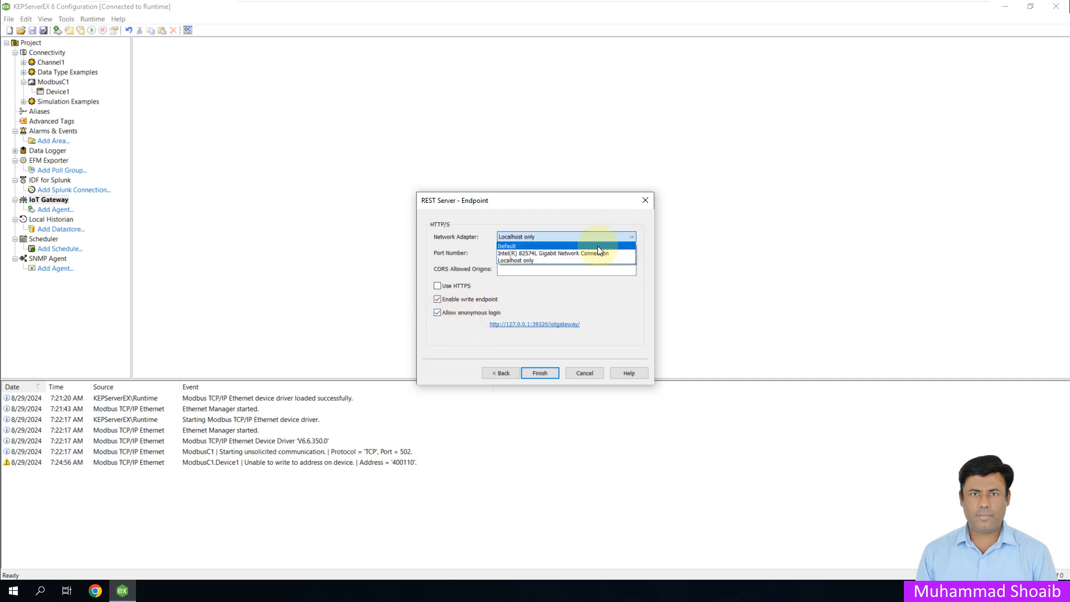
{"action": "left_click", "coordinate": [597, 246]}
{"action": "left_click", "coordinate": [625, 237]}
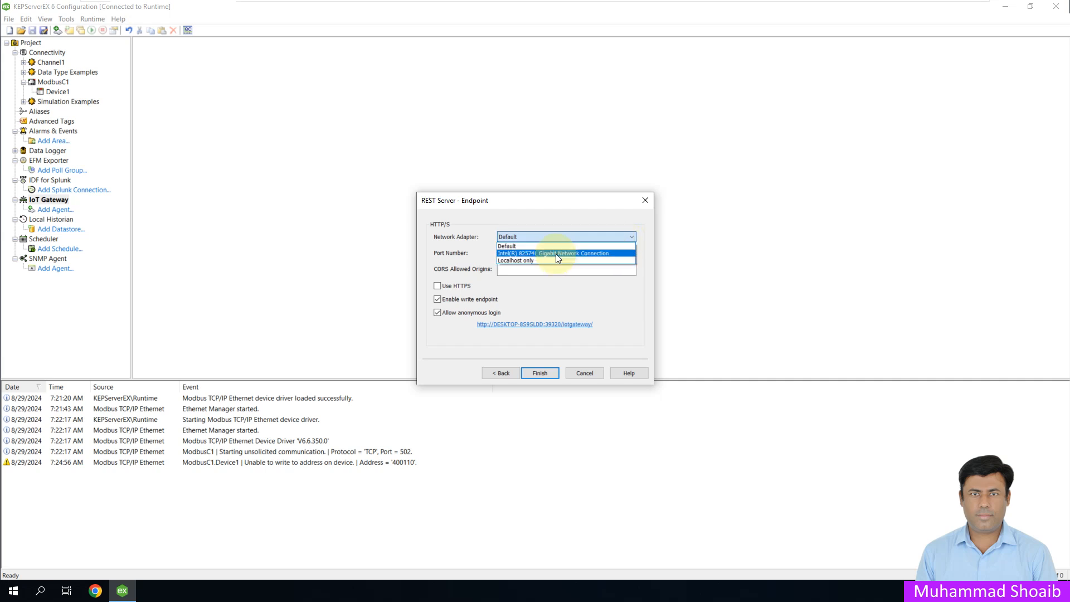
{"action": "left_click", "coordinate": [556, 253]}
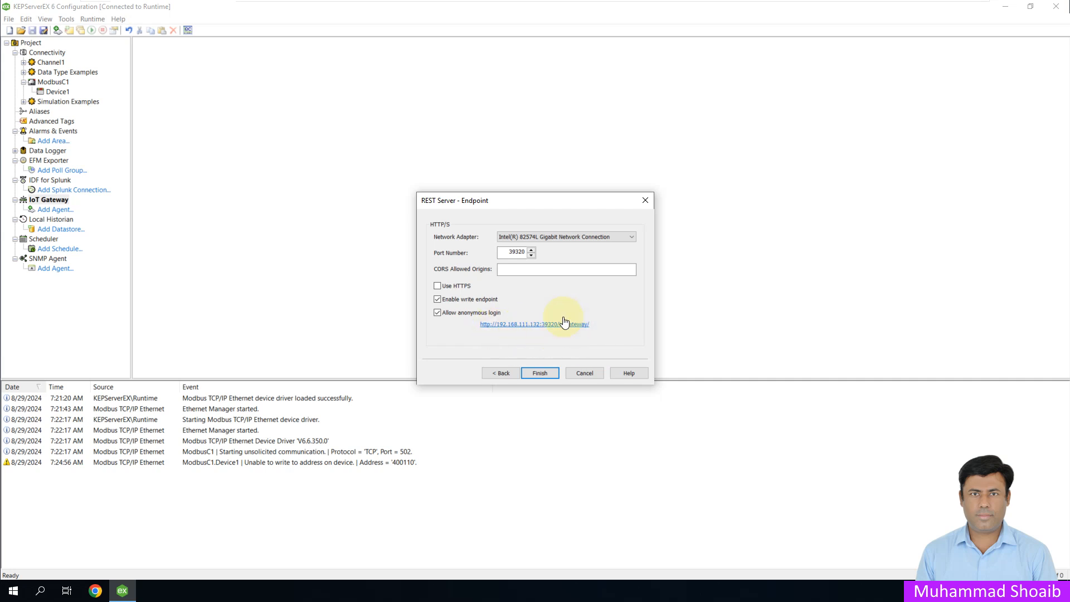
{"action": "left_click", "coordinate": [632, 237]}
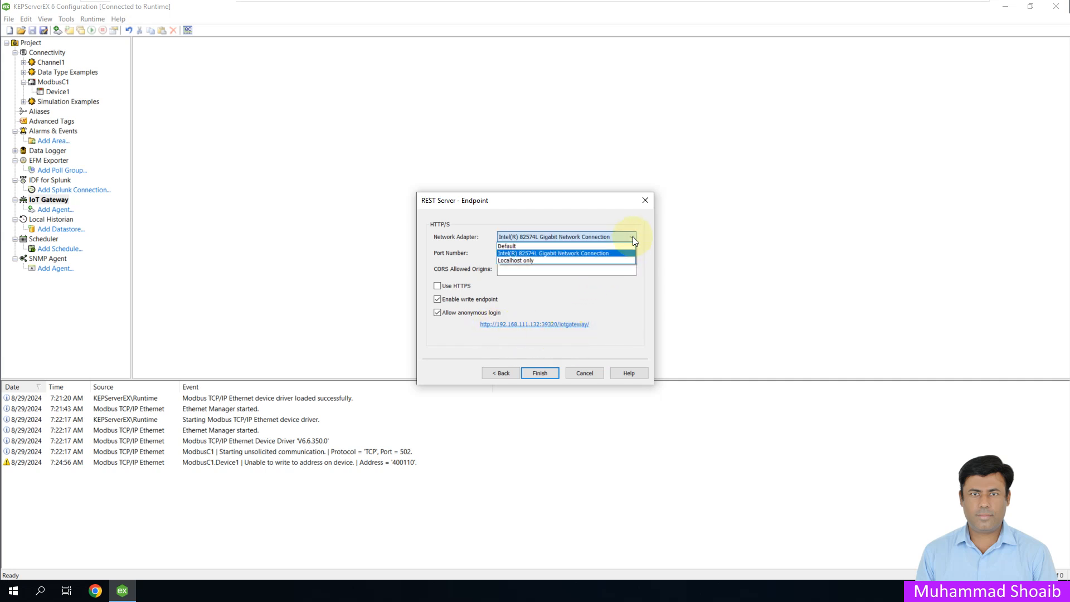
{"action": "left_click", "coordinate": [537, 260]}
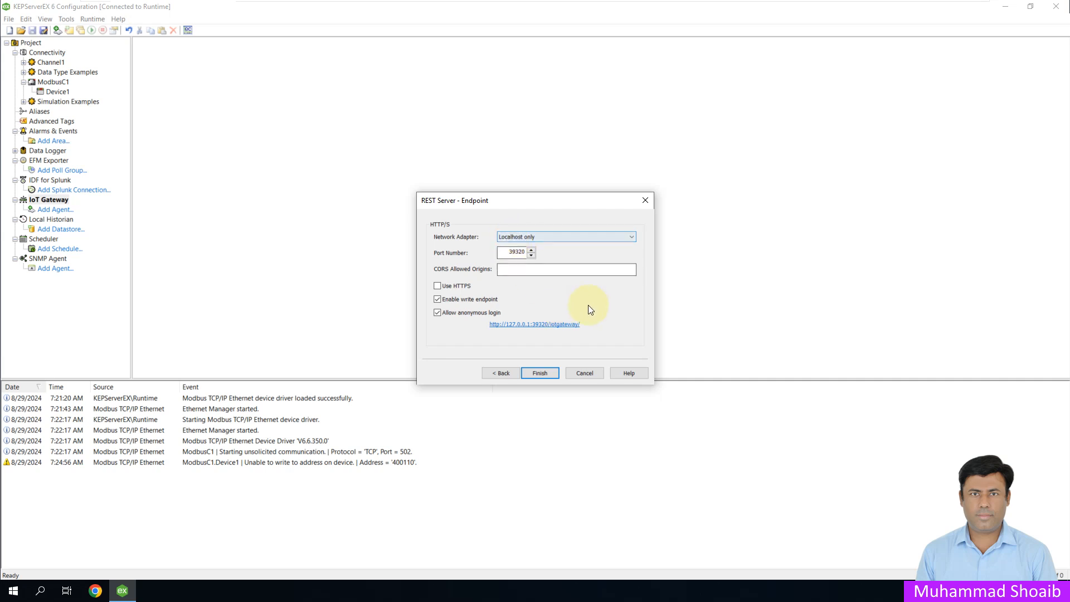
{"action": "left_click_drag", "start_coordinate": [581, 325], "coordinate": [478, 325]}
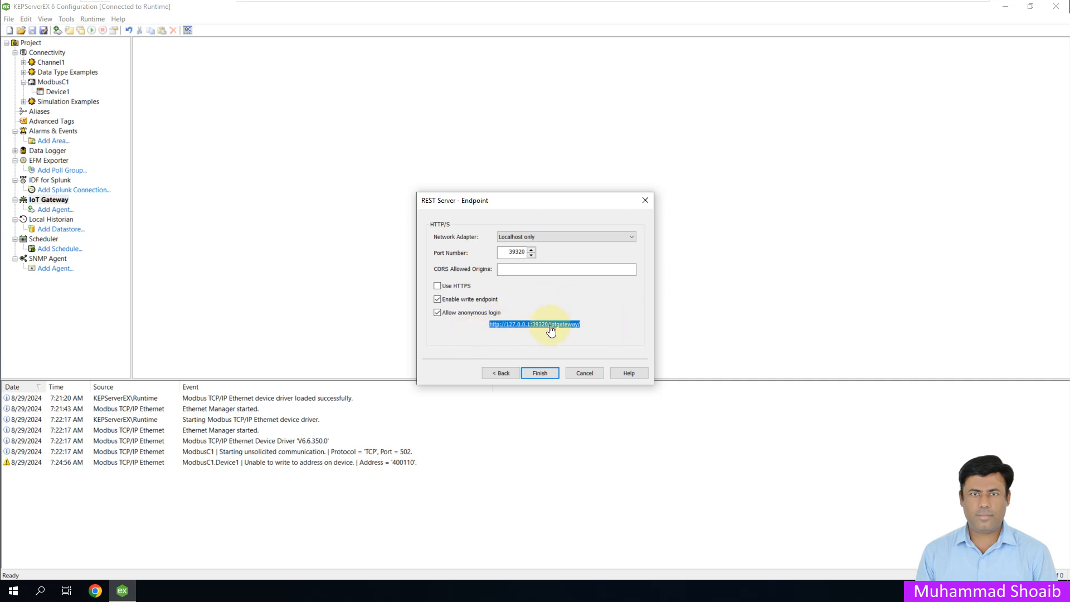
{"action": "left_click", "coordinate": [557, 269]}
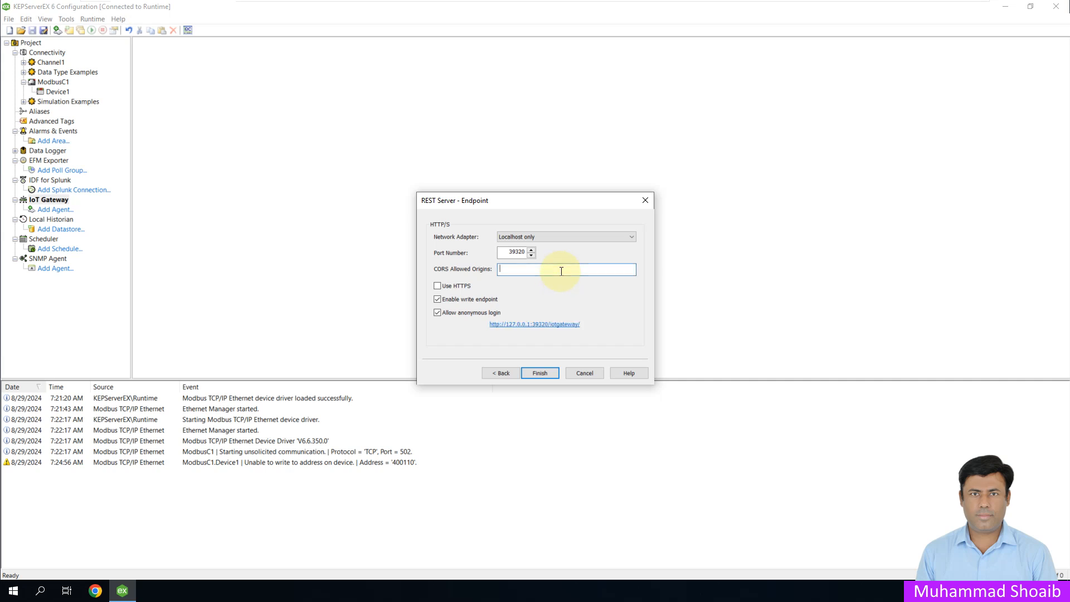
{"action": "left_click", "coordinate": [538, 372]}
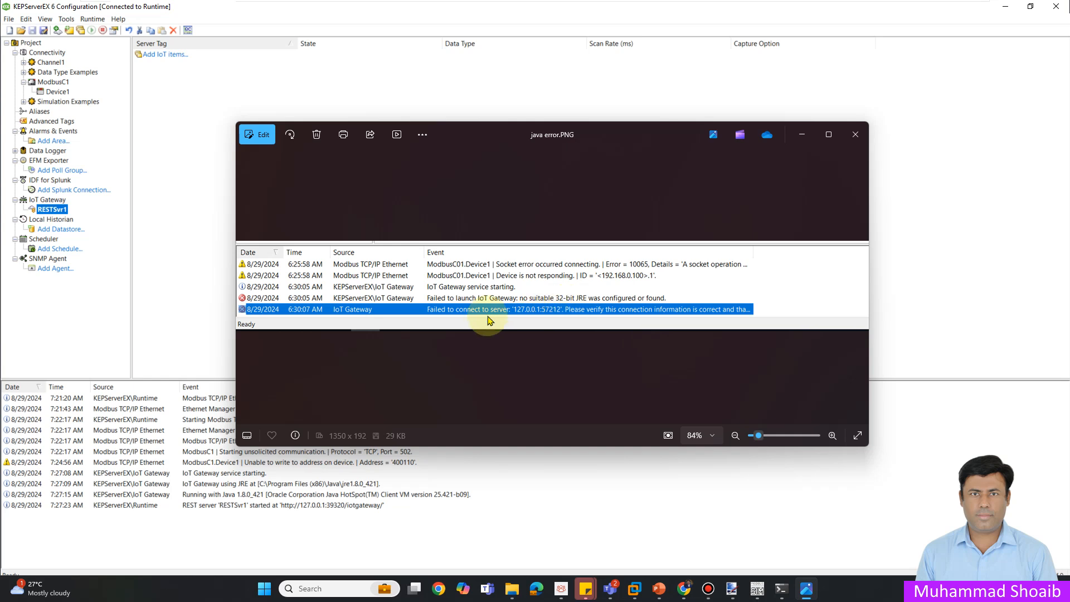
{"action": "left_click", "coordinate": [805, 135]}
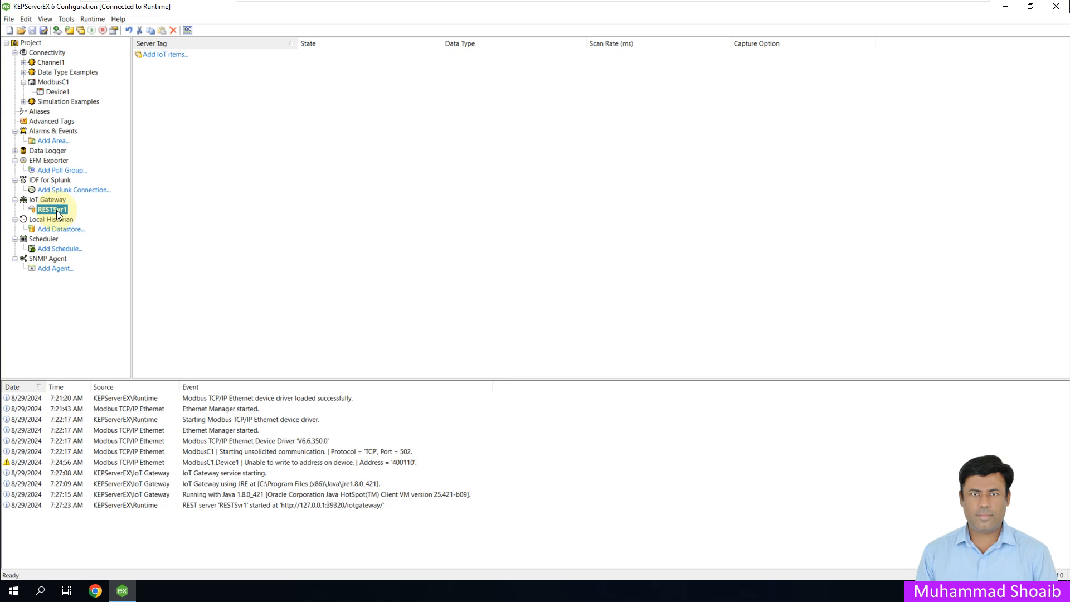
Step: Add AI_Tag, AO_Tag, BI_Tag and BO_Tag from ModbusC1.Device1 as IoT items of the RESTSvr1 agent
{"action": "left_click", "coordinate": [184, 55]}
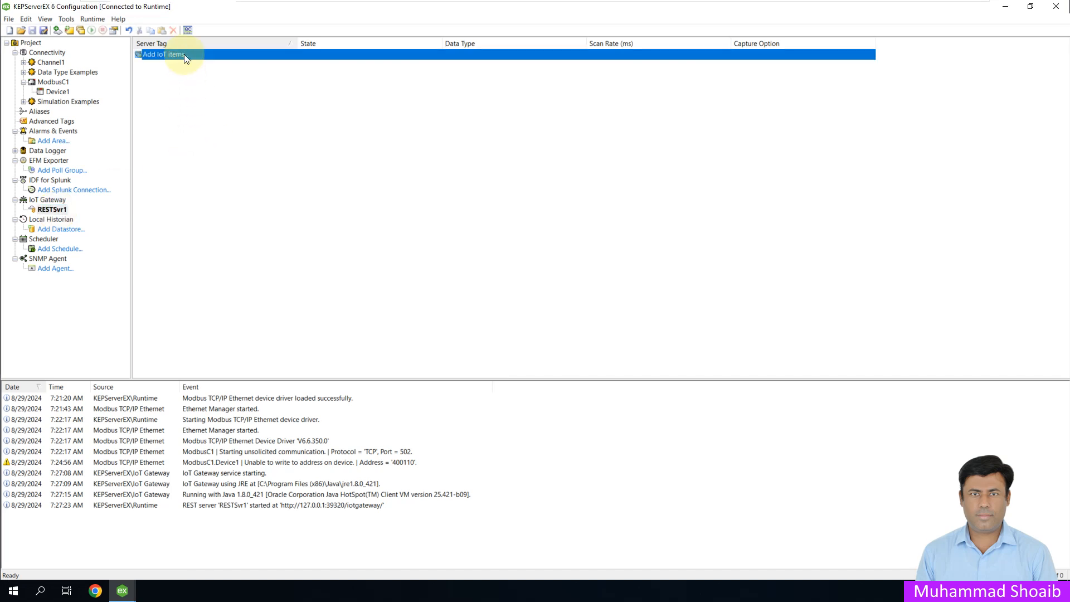
{"action": "double_click", "coordinate": [161, 55]}
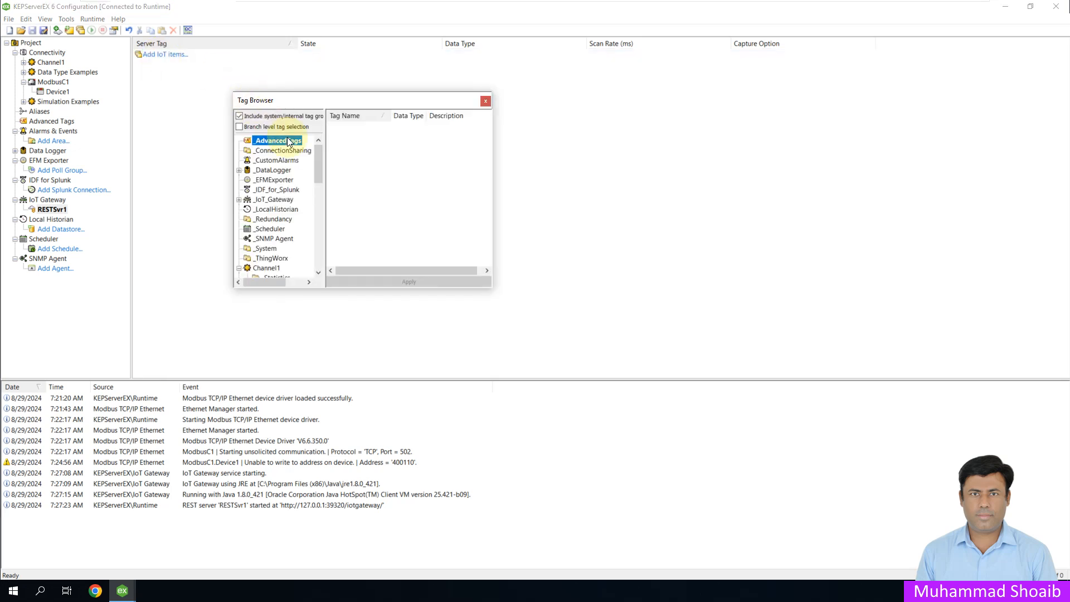
{"action": "left_click_drag", "start_coordinate": [318, 162], "coordinate": [311, 232]}
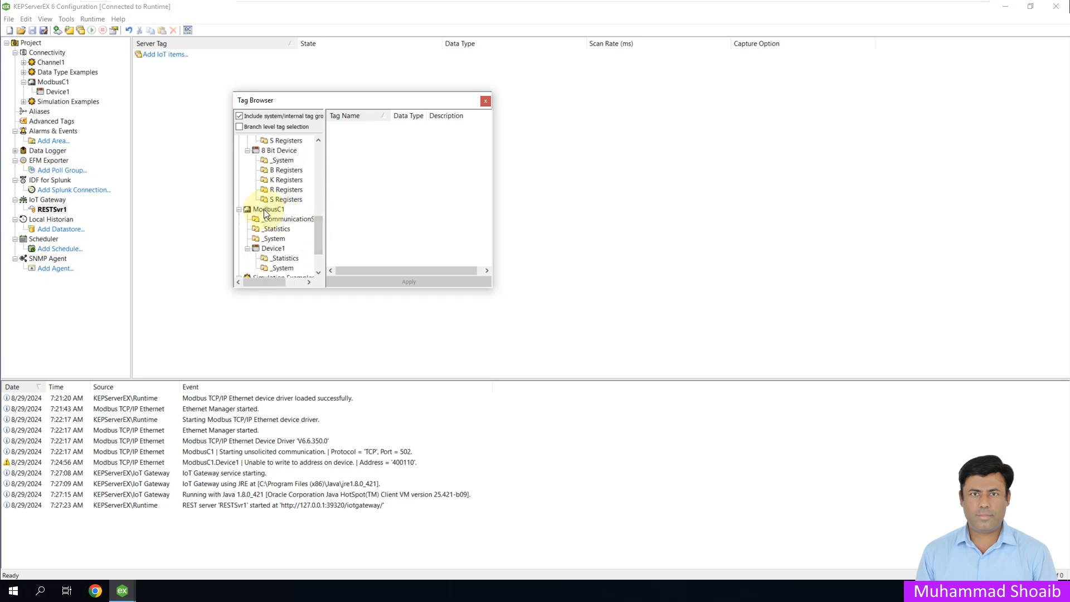
{"action": "left_click", "coordinate": [278, 250]}
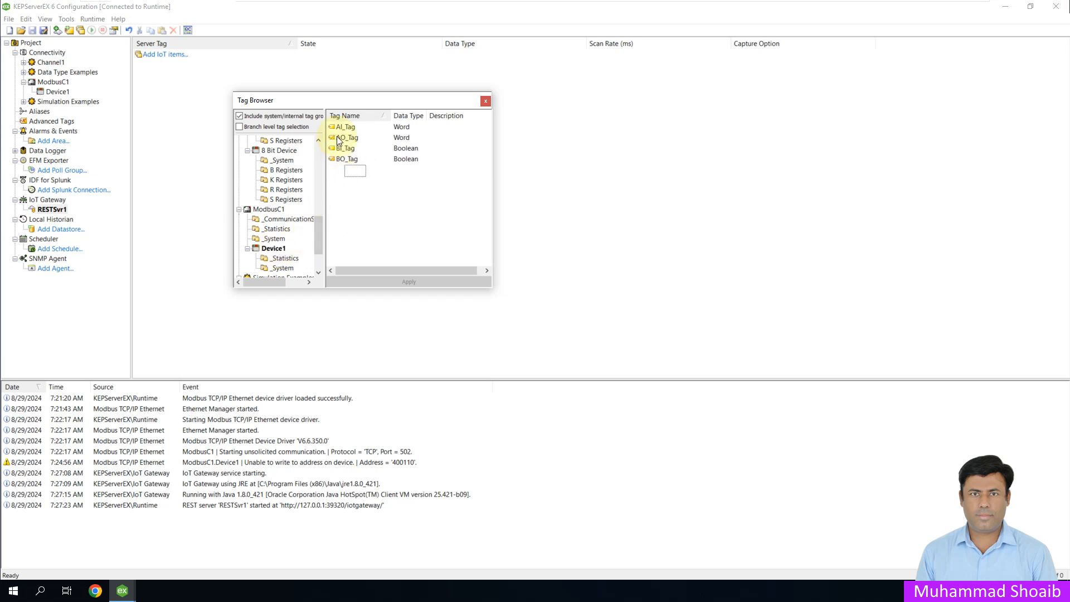
{"action": "left_click_drag", "start_coordinate": [338, 143], "coordinate": [336, 121]}
{"action": "left_click", "coordinate": [383, 282]}
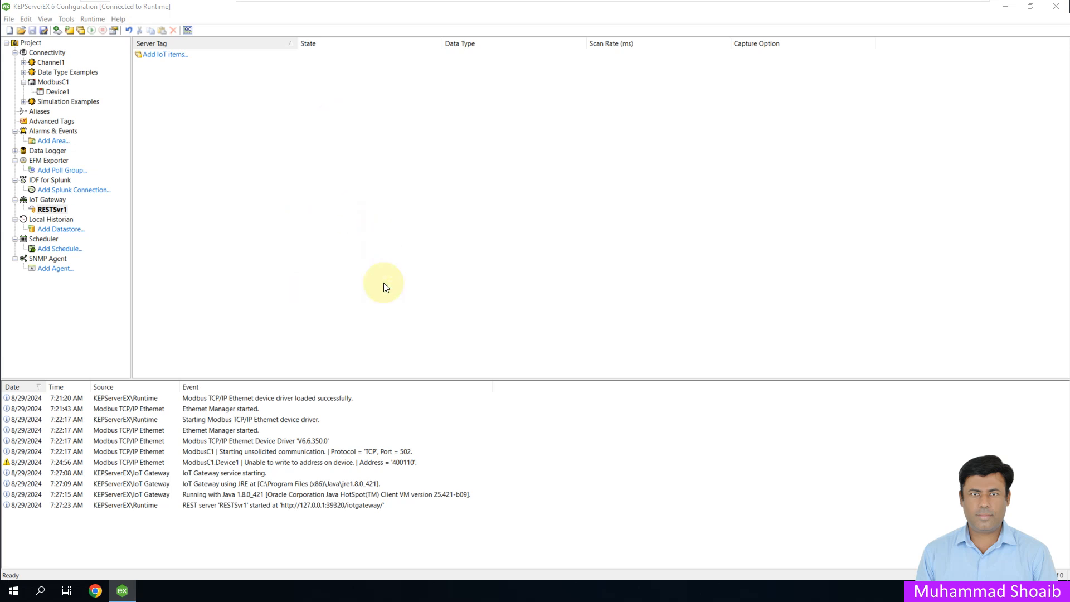
{"action": "left_click", "coordinate": [522, 346]}
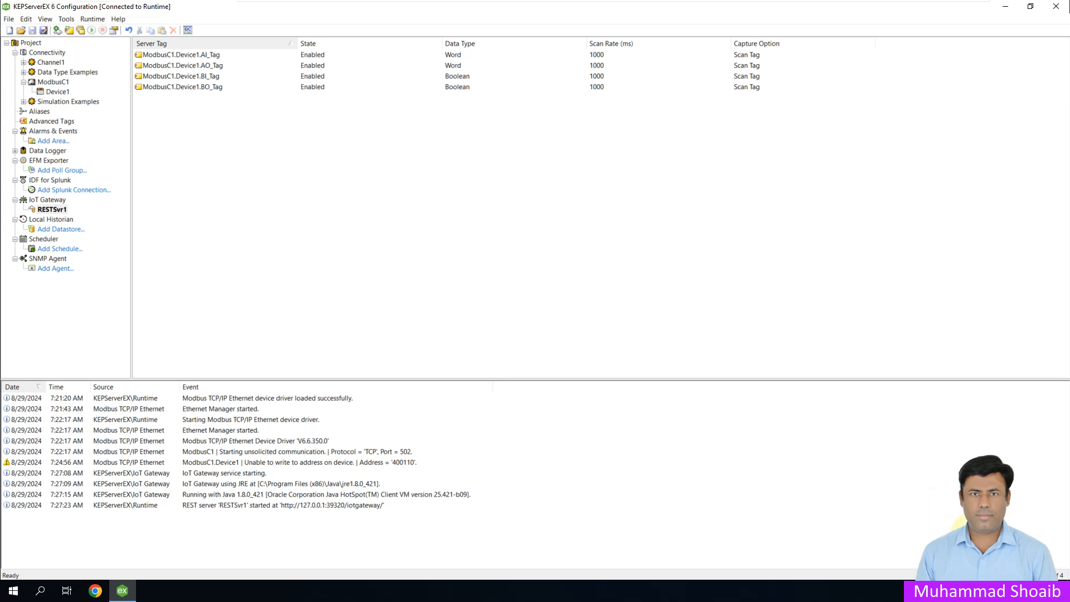
Step: Check the Enable and Enable HTTP options of the Configuration API Service in the KEPServerEX settings, and close them without changes
{"action": "left_click", "coordinate": [967, 590]}
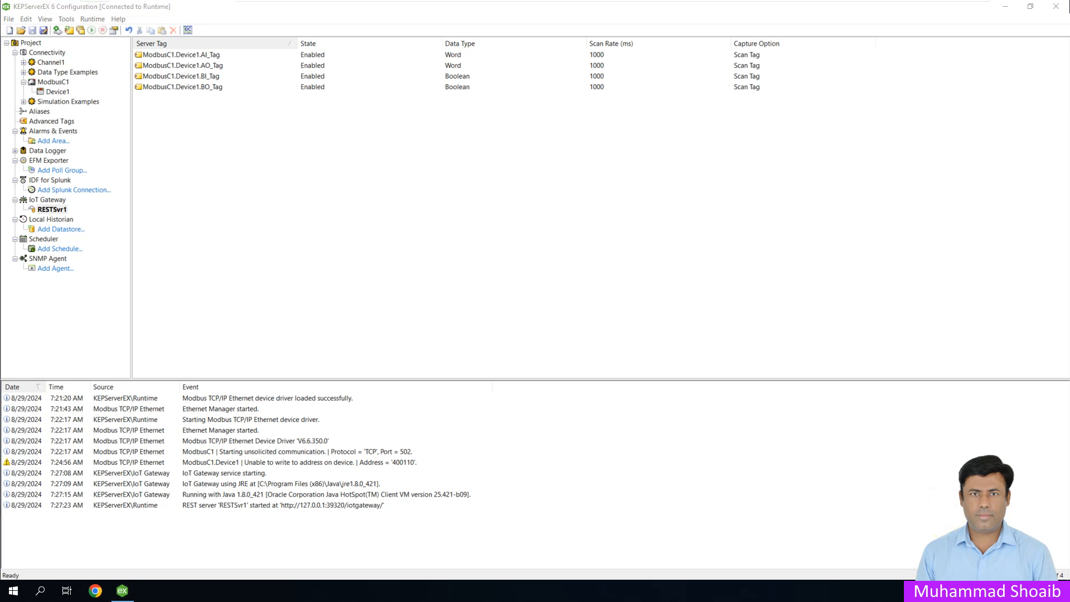
{"action": "right_click", "coordinate": [982, 567]}
{"action": "left_click", "coordinate": [1008, 490]}
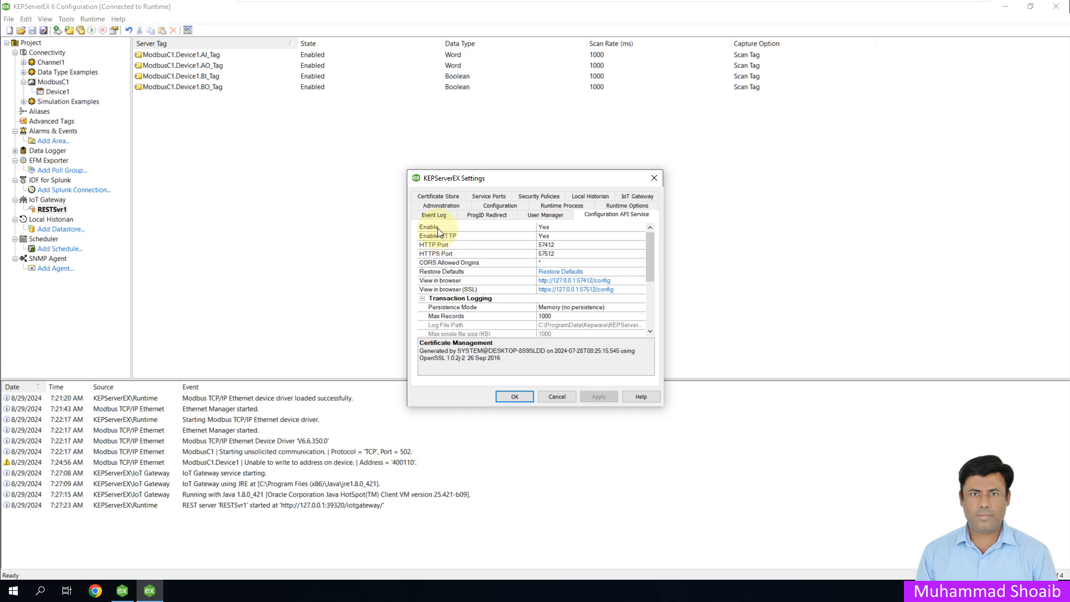
{"action": "left_click", "coordinate": [543, 229]}
{"action": "left_click", "coordinate": [527, 235]}
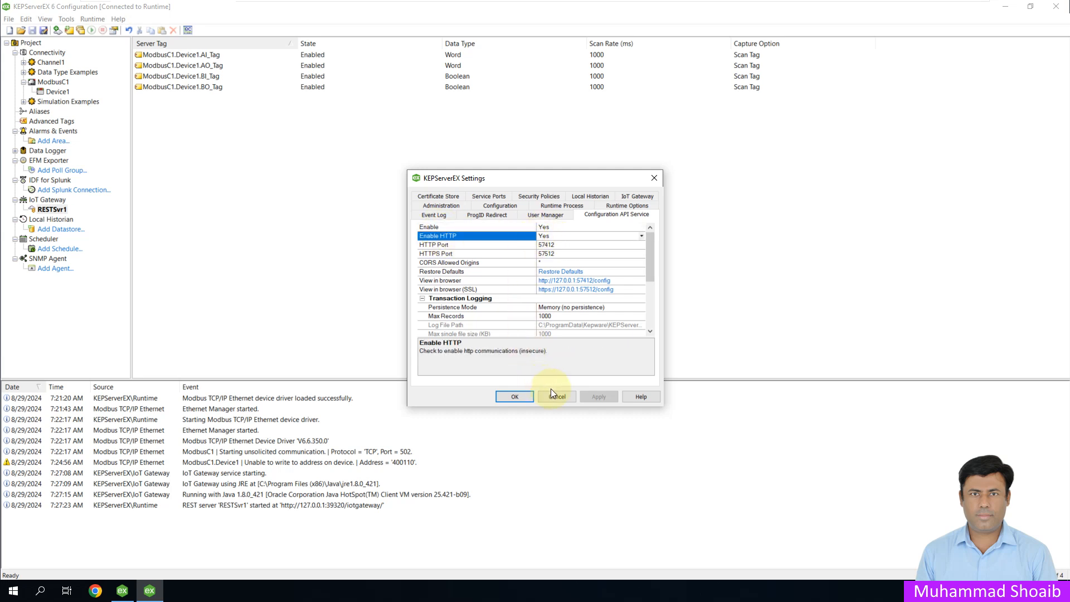
{"action": "left_click", "coordinate": [566, 400]}
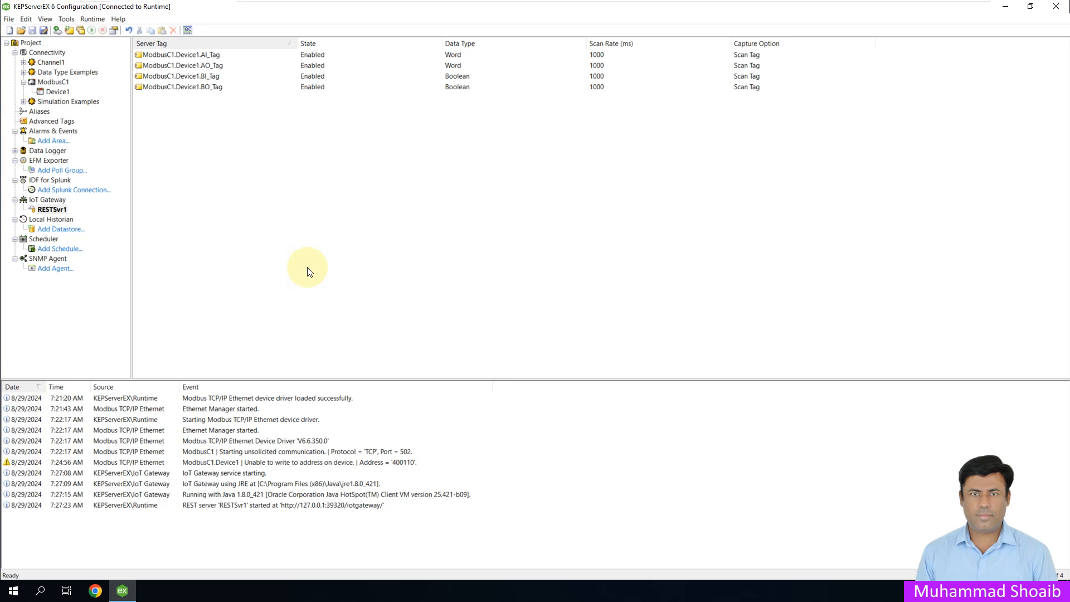
Step: Search Windows for Postman and launch the desktop app
{"action": "left_click", "coordinate": [40, 594]}
{"action": "type", "text": "p"}
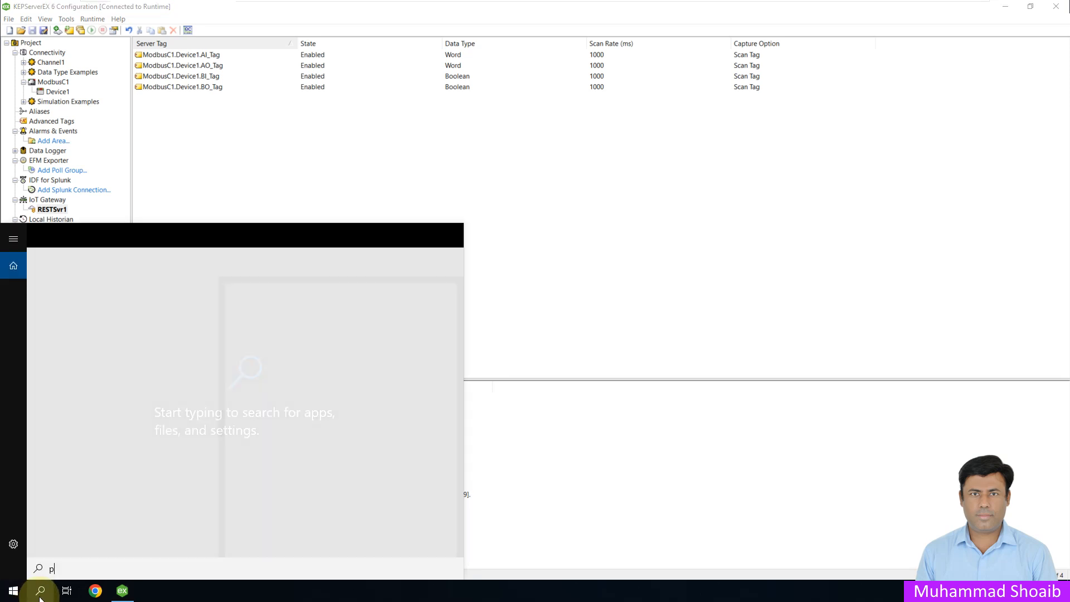
{"action": "type", "text": "ostman"}
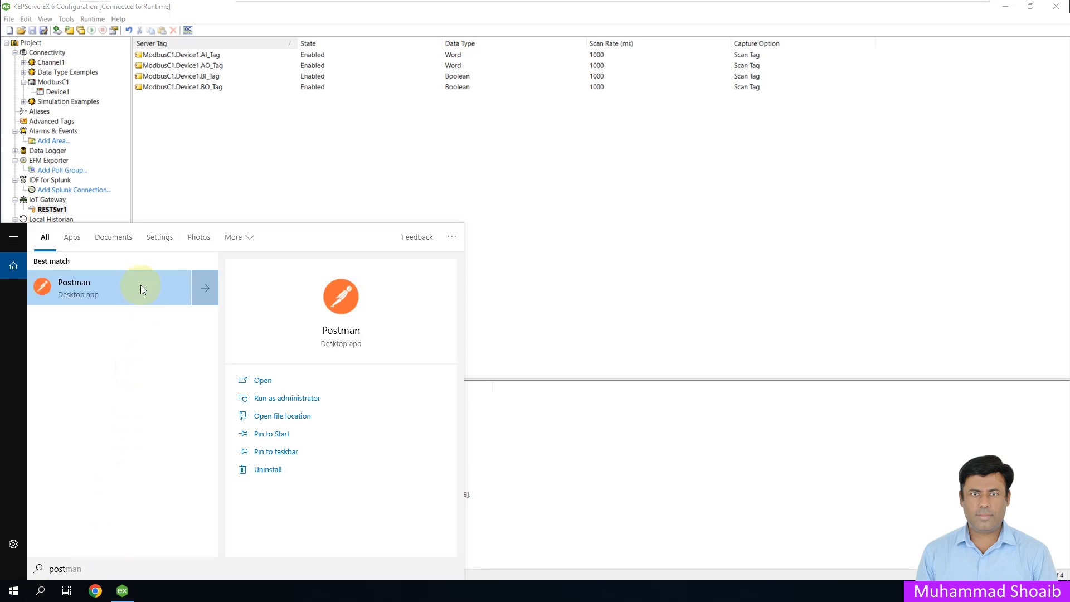
{"action": "left_click", "coordinate": [140, 285]}
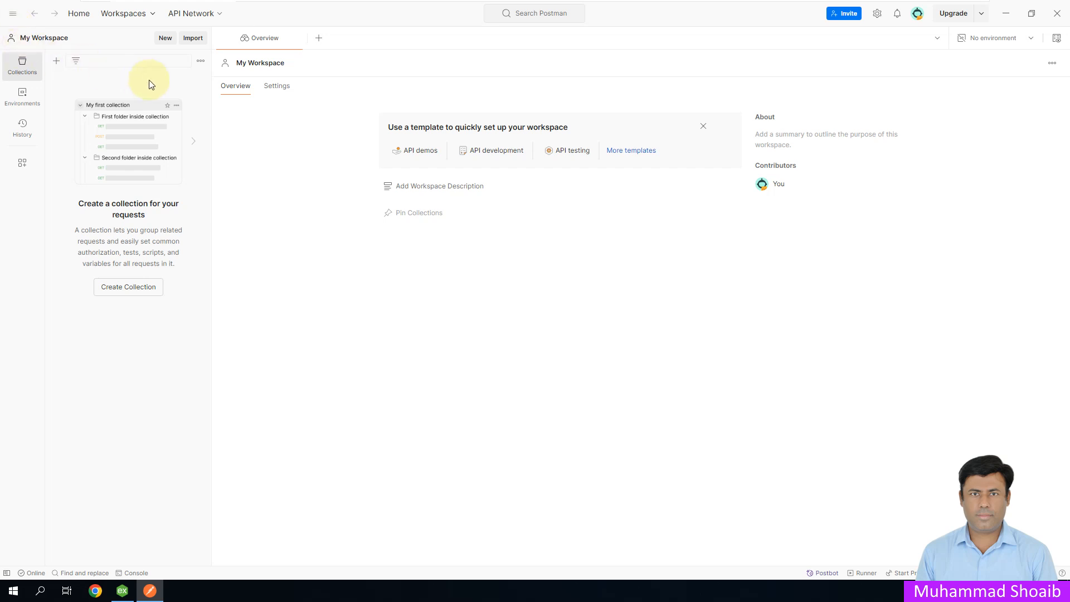
{"action": "left_click", "coordinate": [319, 42]}
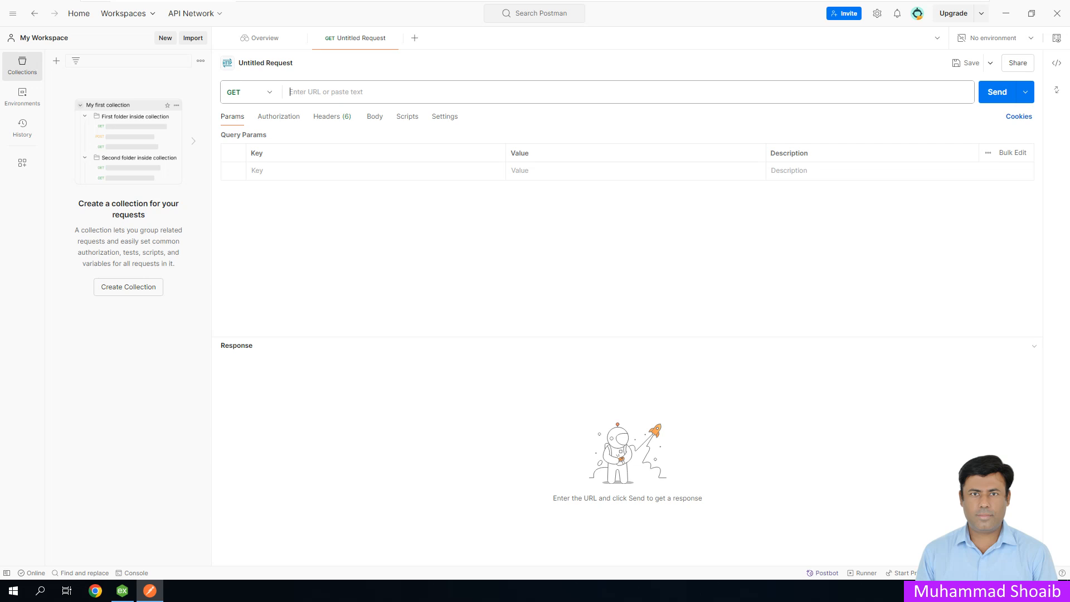
{"action": "left_click", "coordinate": [269, 96]}
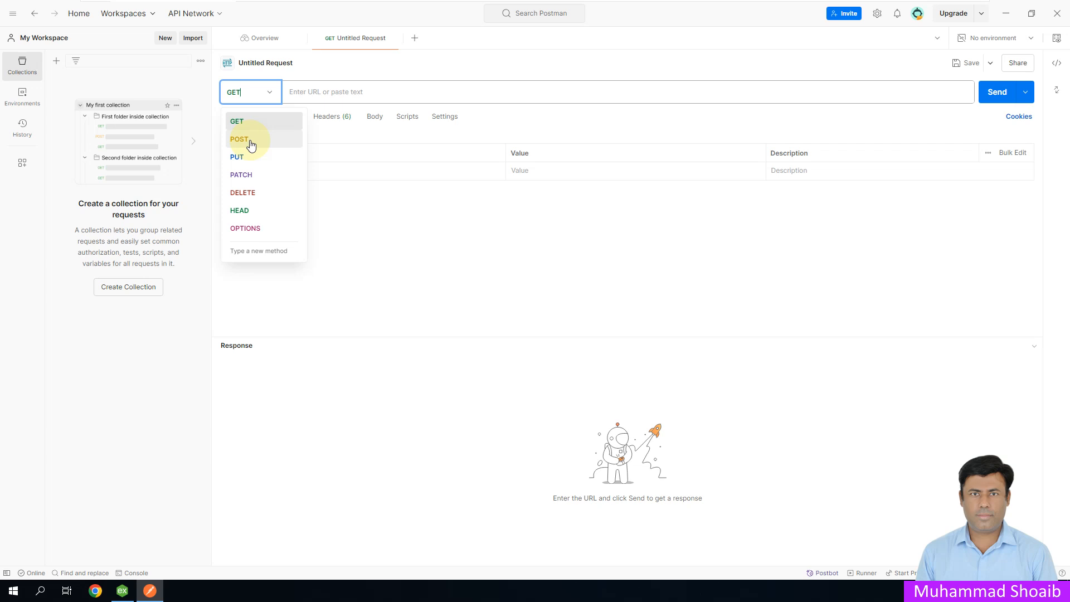
{"action": "left_click", "coordinate": [522, 68]}
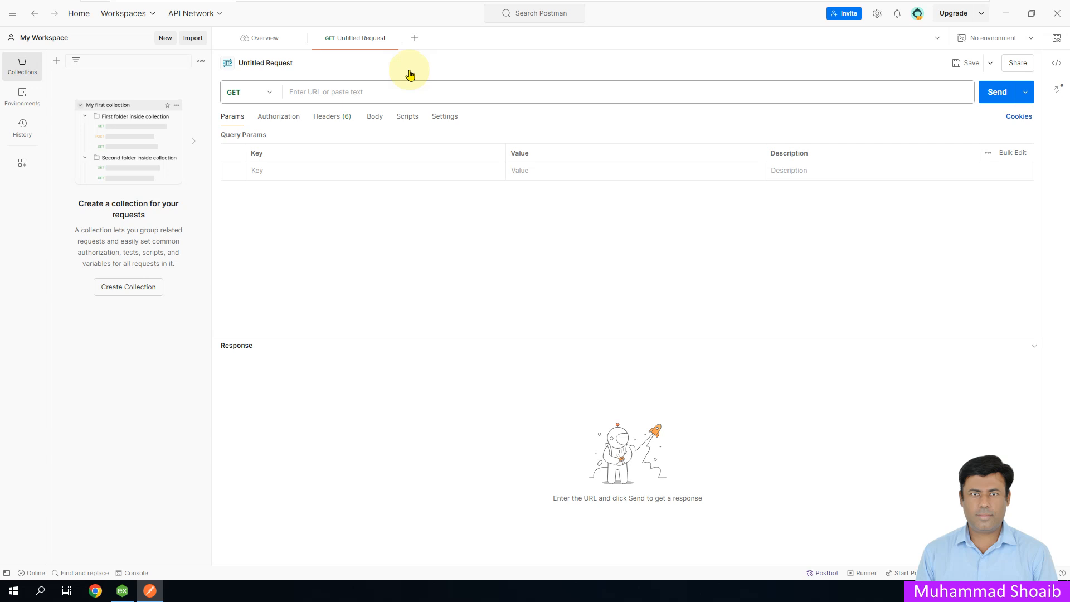
{"action": "left_click", "coordinate": [379, 93]}
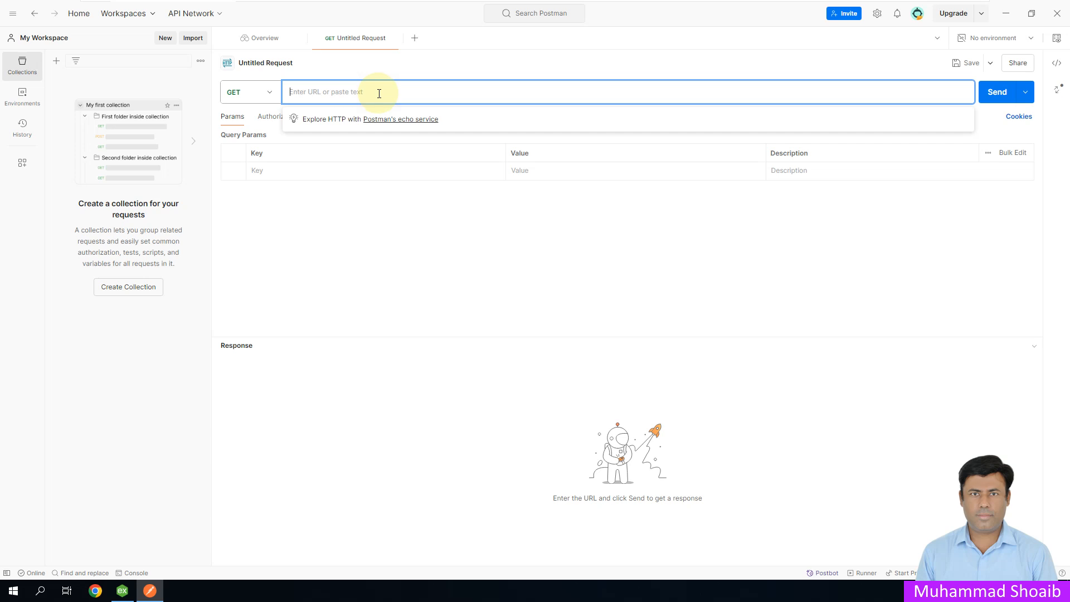
{"action": "type", "text": "http://127.0.0.1:39320/iotgateway/"}
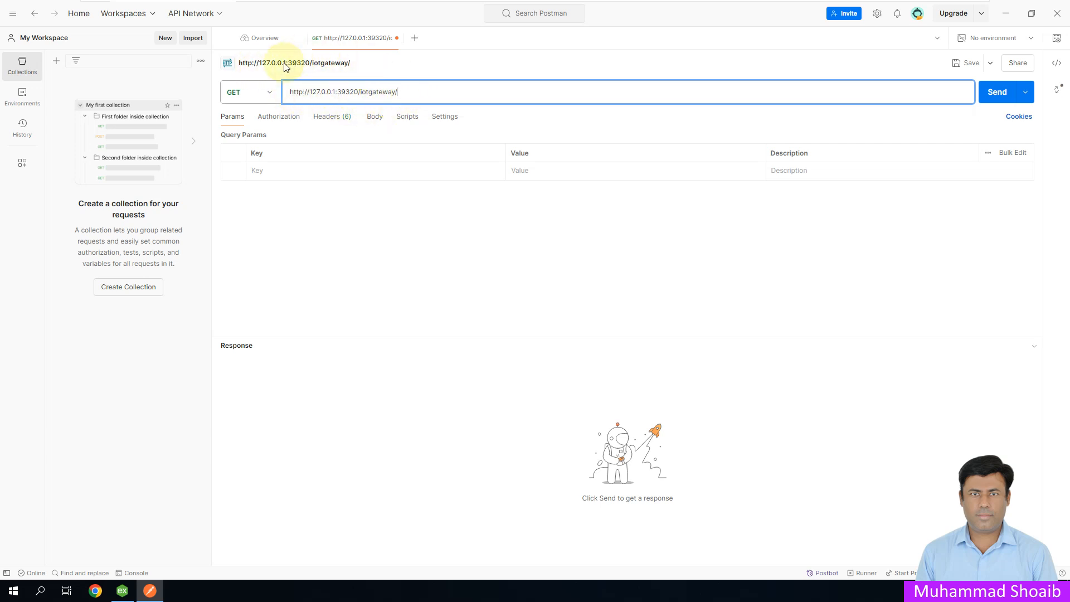
Step: Switch to KEPServerEX and show the server properties of the RESTSvr1 agent to check its endpoint URL
{"action": "left_click", "coordinate": [122, 590]}
{"action": "right_click", "coordinate": [55, 211]}
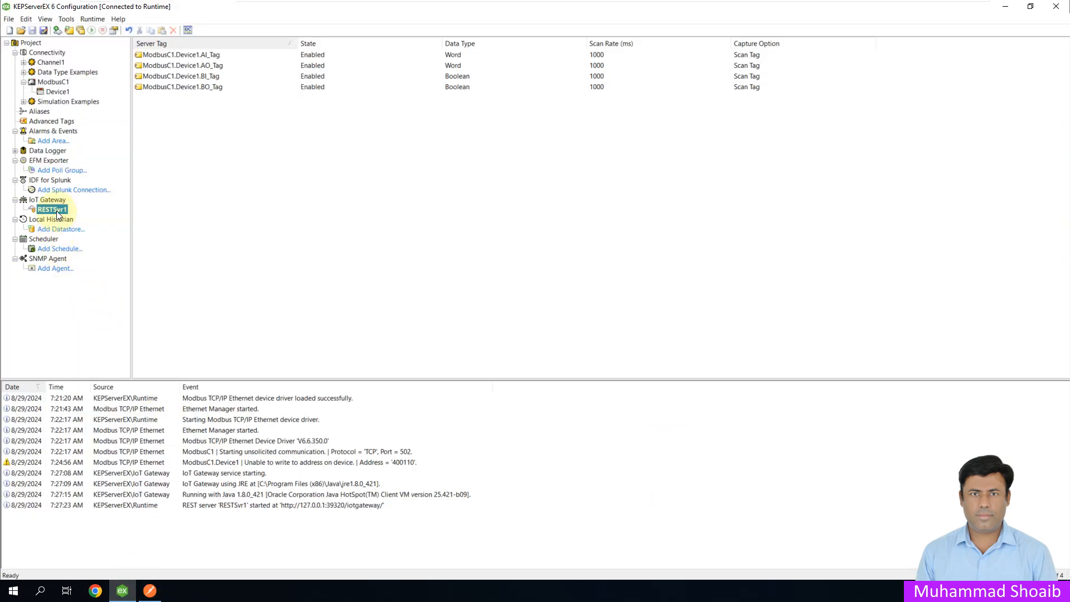
{"action": "left_click", "coordinate": [89, 310]}
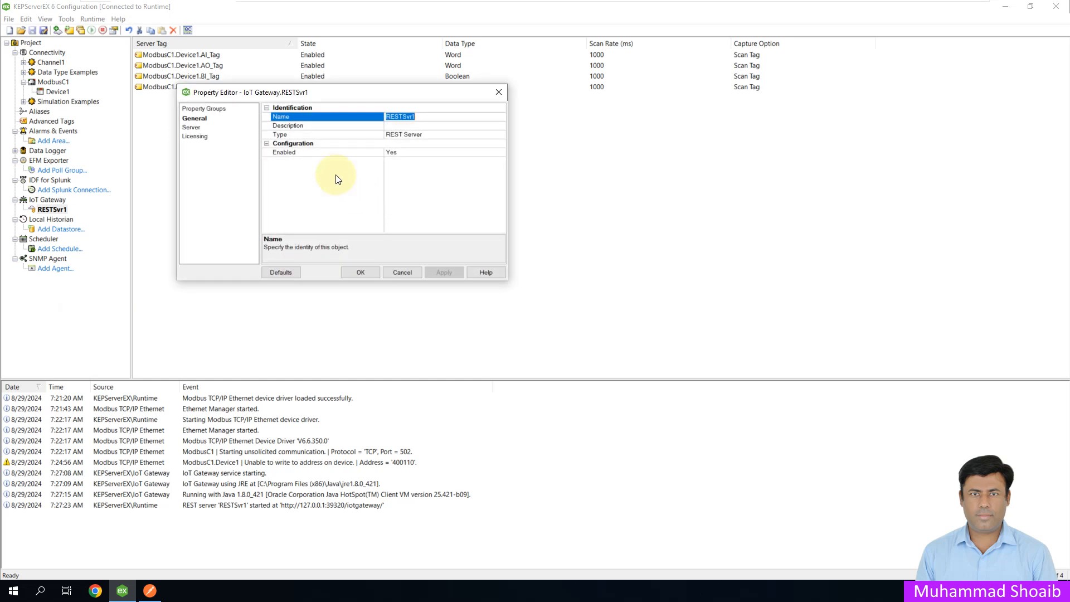
{"action": "left_click", "coordinate": [197, 127]}
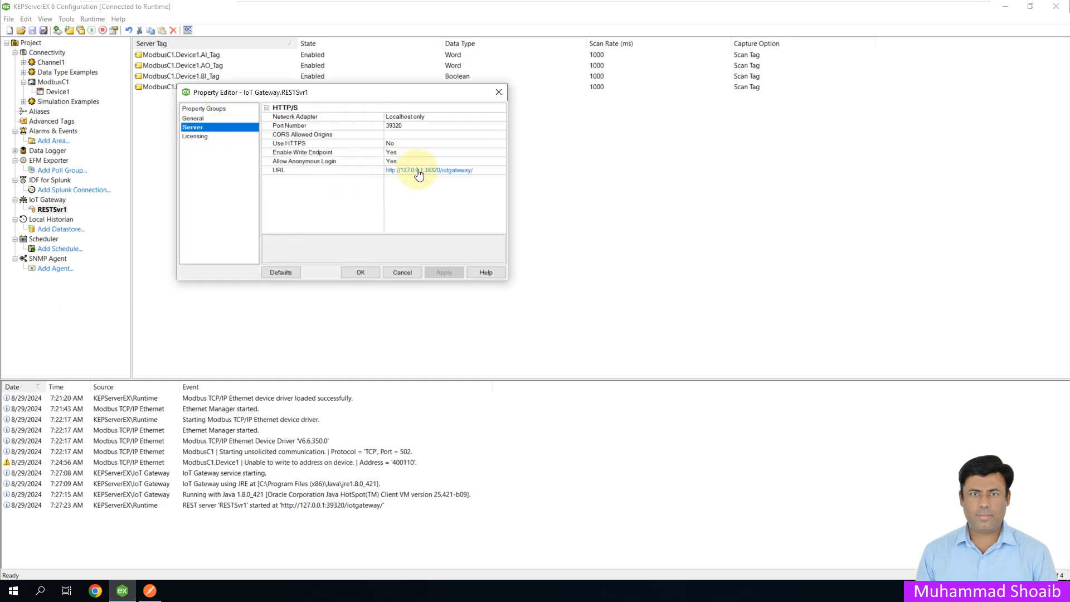
Step: Close the RESTSvr1 properties without changes, and switch to Postman in a smaller window placed over KEPServerEX
{"action": "left_click", "coordinate": [402, 272]}
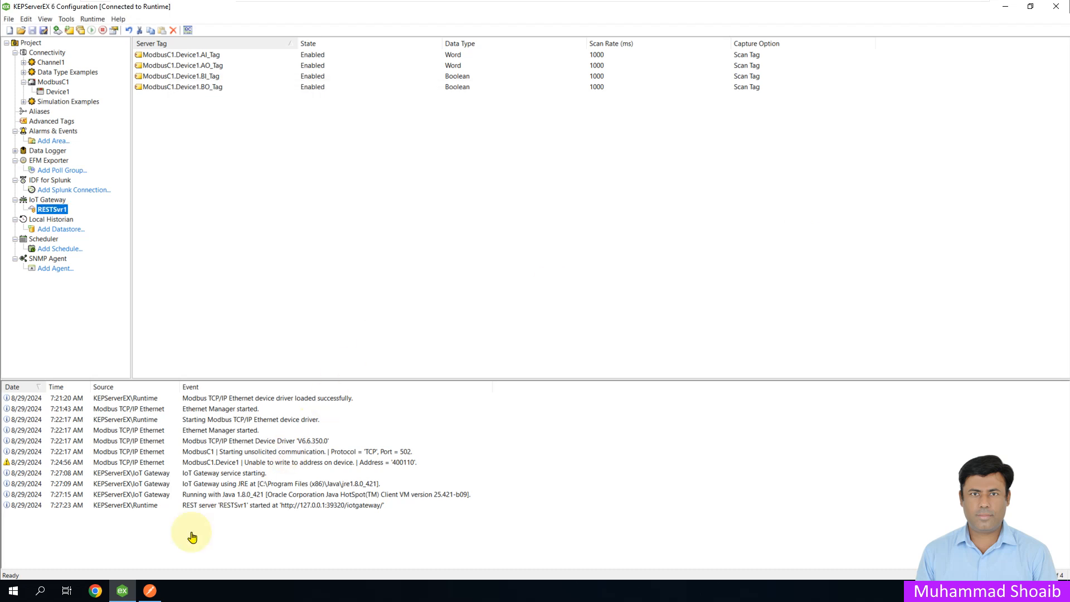
{"action": "left_click", "coordinate": [149, 534]}
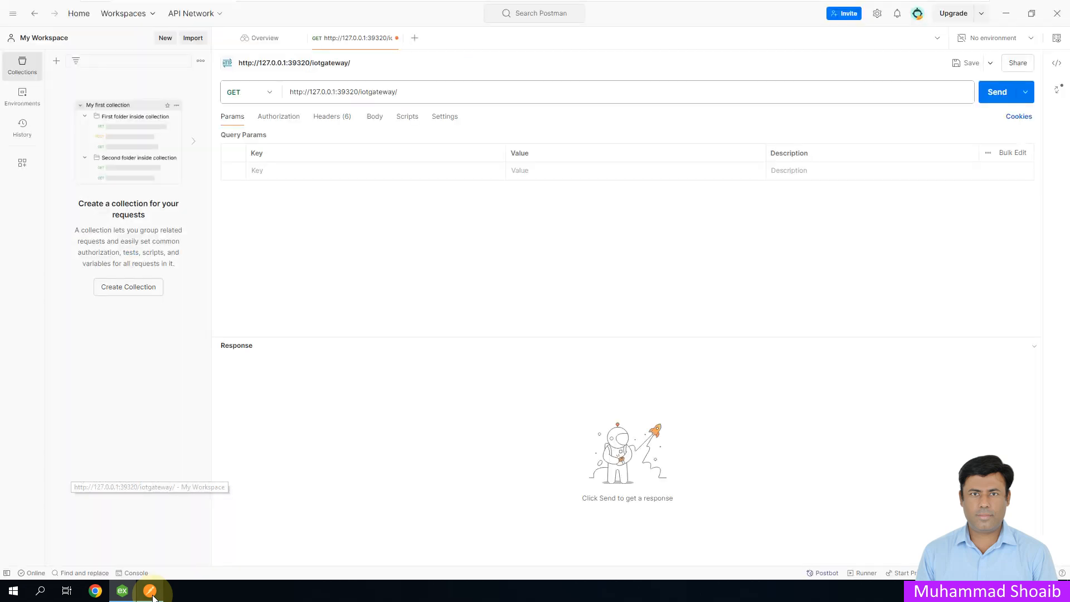
{"action": "left_click", "coordinate": [1035, 20]}
{"action": "left_click_drag", "start_coordinate": [493, 190], "coordinate": [568, 130]}
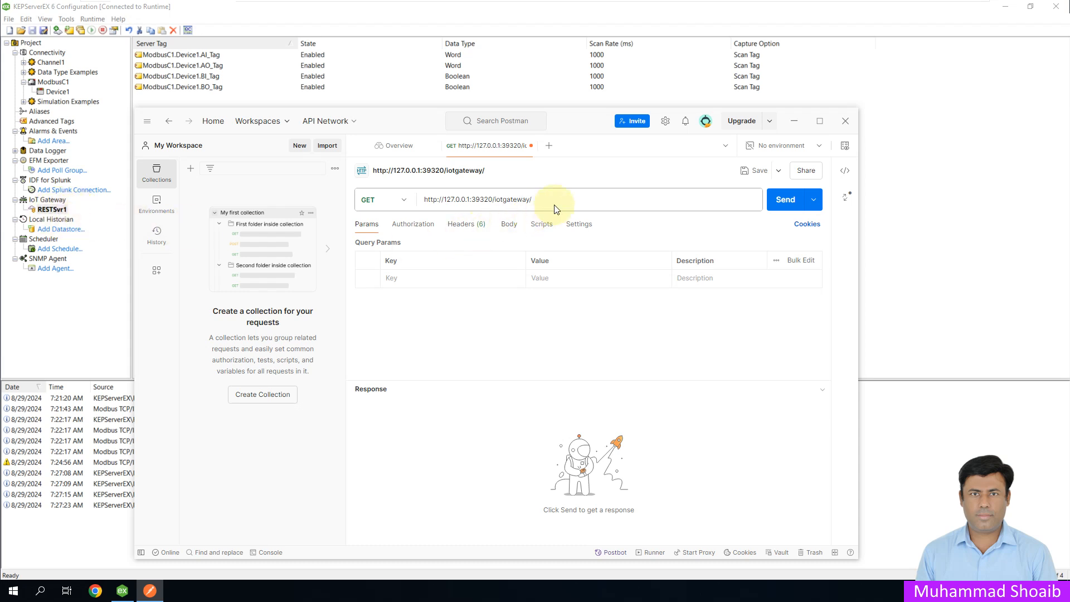
{"action": "left_click", "coordinate": [568, 201]}
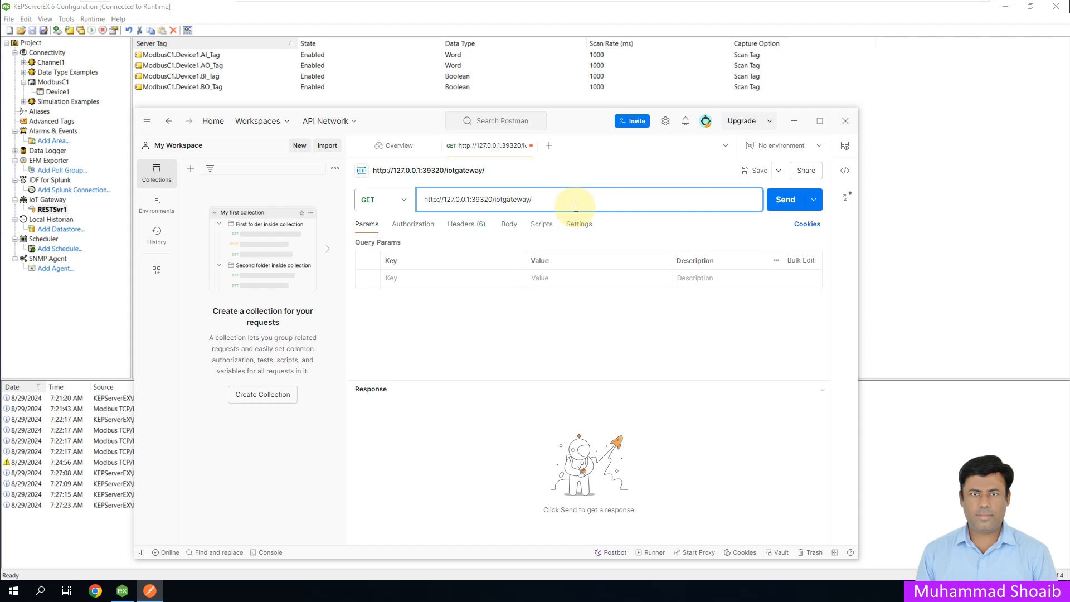
{"action": "type", "text": "read?"}
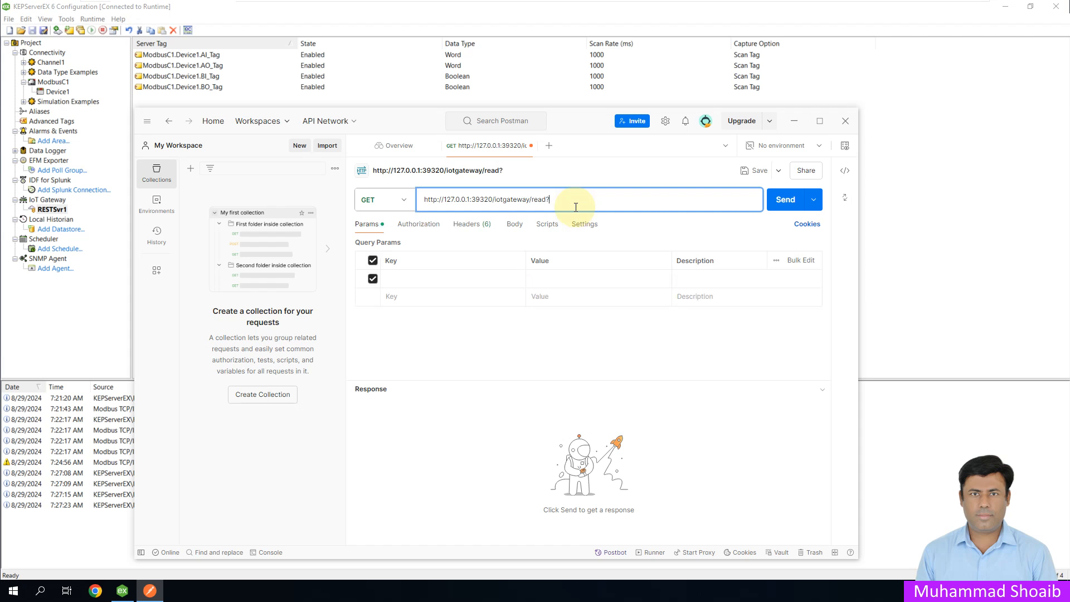
{"action": "type", "text": "ids"}
{"action": "type", "text": "ModbusC1"}
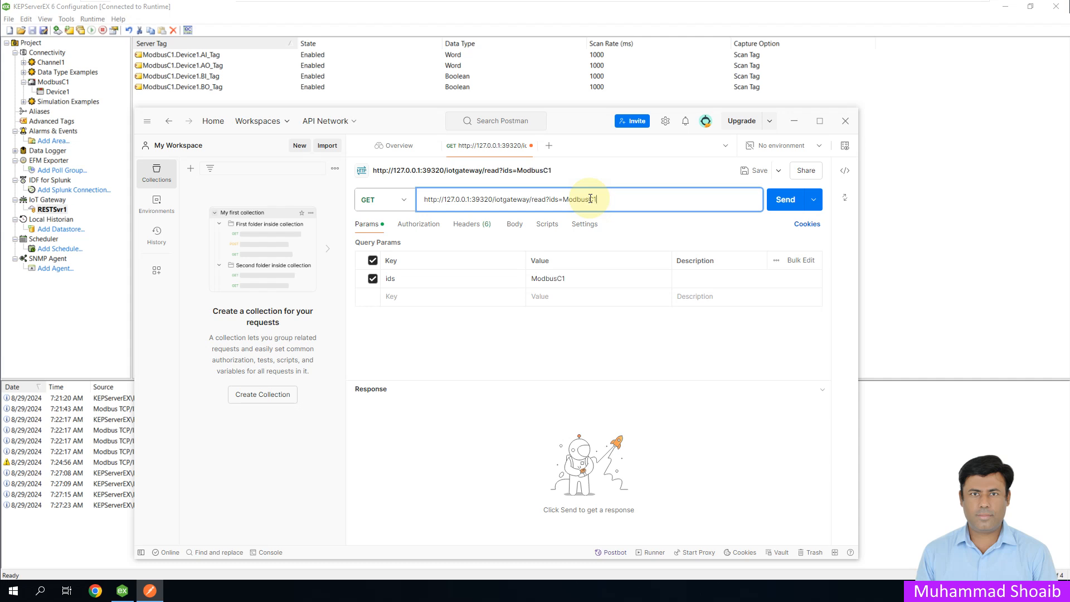
{"action": "type", "text": ".Device1.AI_Tag"}
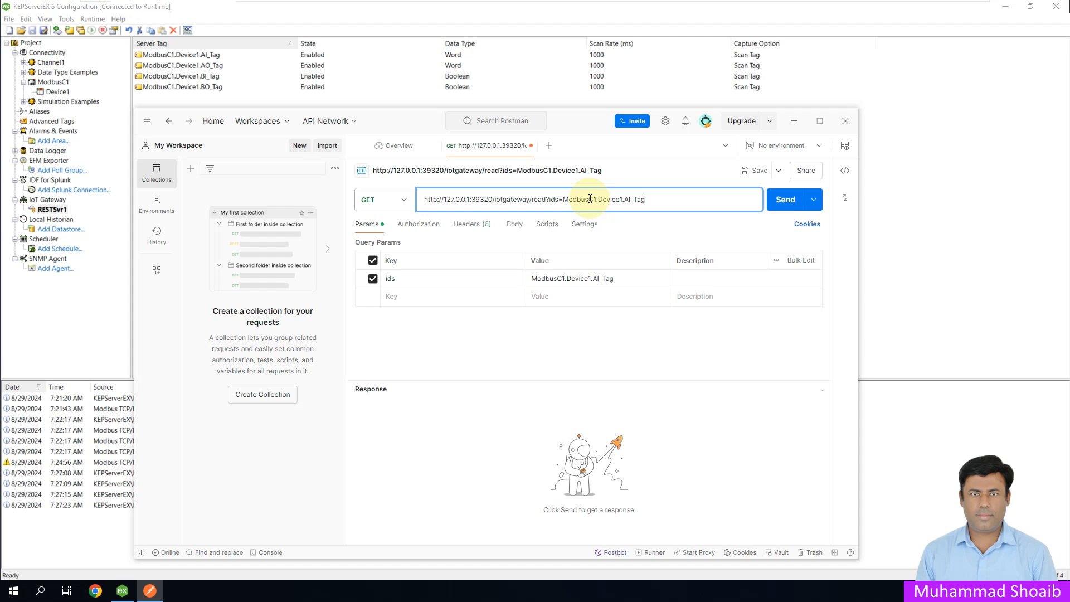
{"action": "left_click", "coordinate": [783, 206]}
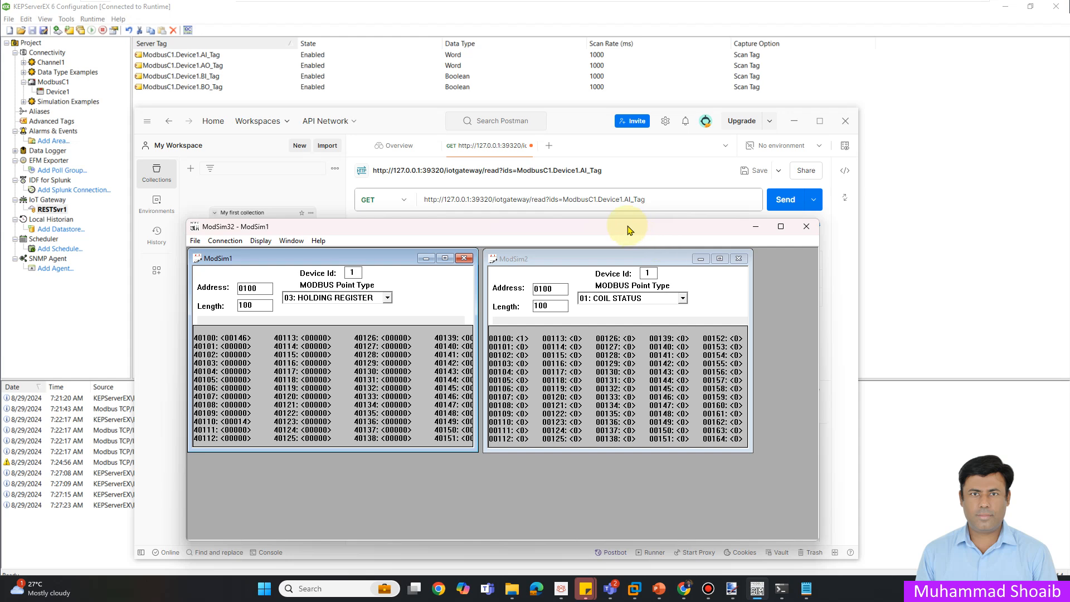
Step: Move the ModSim32 window clear of the response for comparison, and resend the AI_Tag read request twice in Postman
{"action": "left_click_drag", "start_coordinate": [627, 237], "coordinate": [886, 67]}
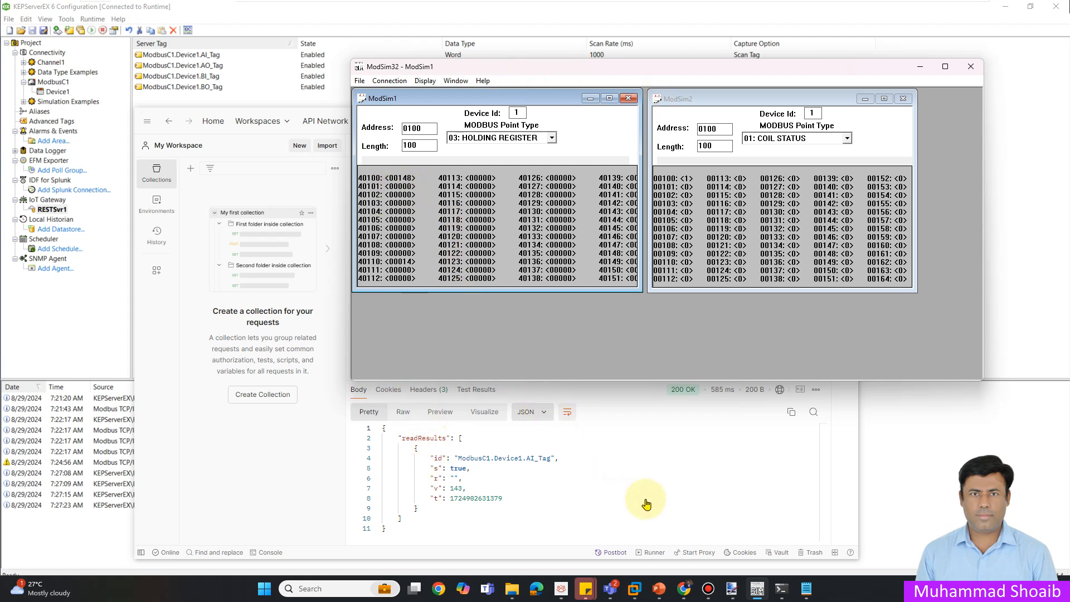
{"action": "left_click_drag", "start_coordinate": [625, 70], "coordinate": [502, 22]}
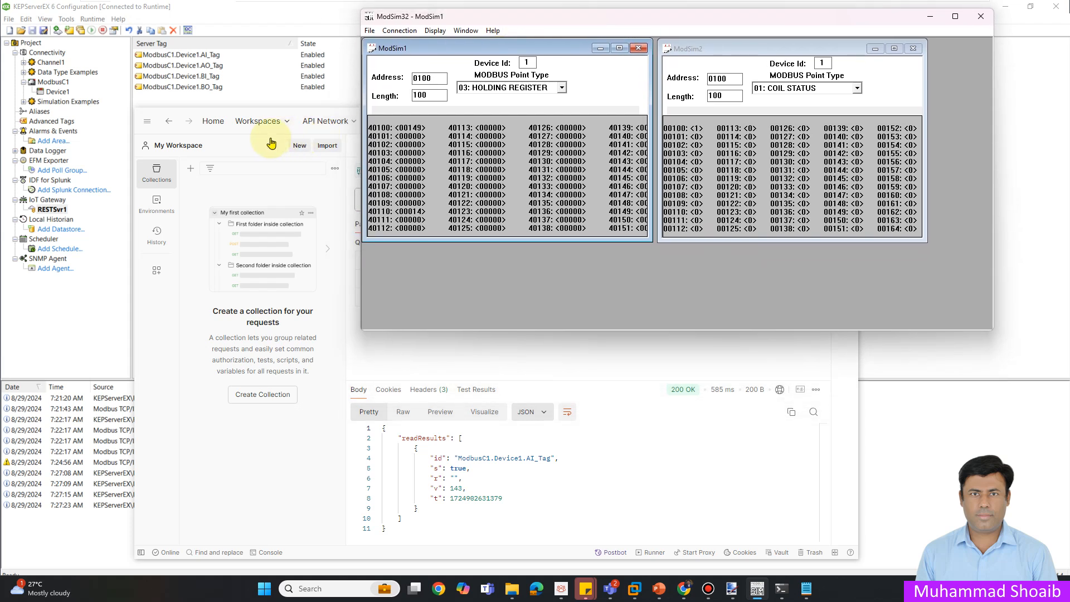
{"action": "left_click", "coordinate": [249, 146]}
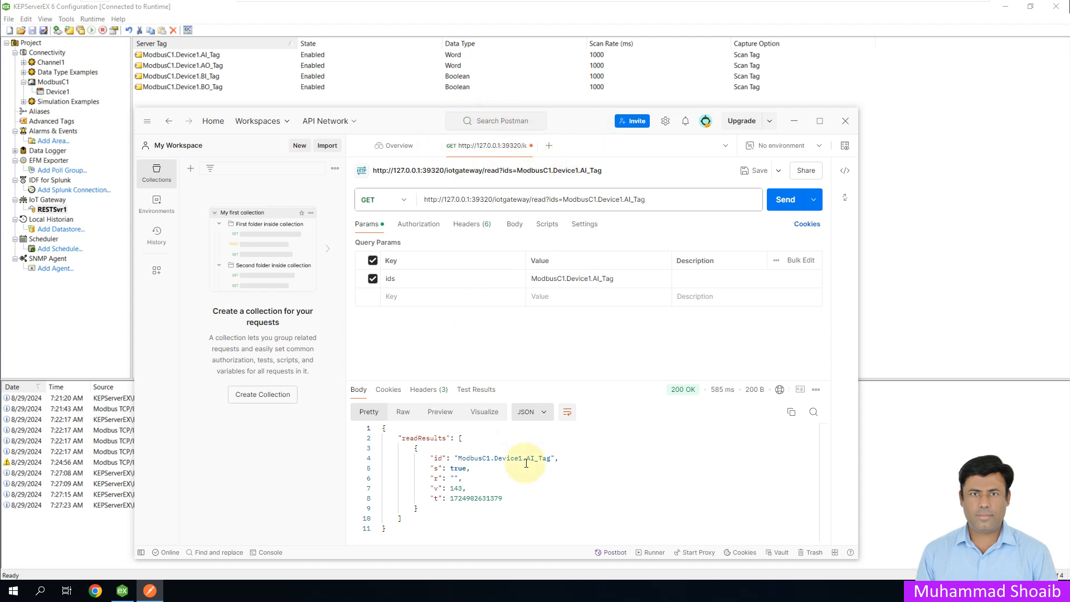
{"action": "left_click", "coordinate": [785, 200]}
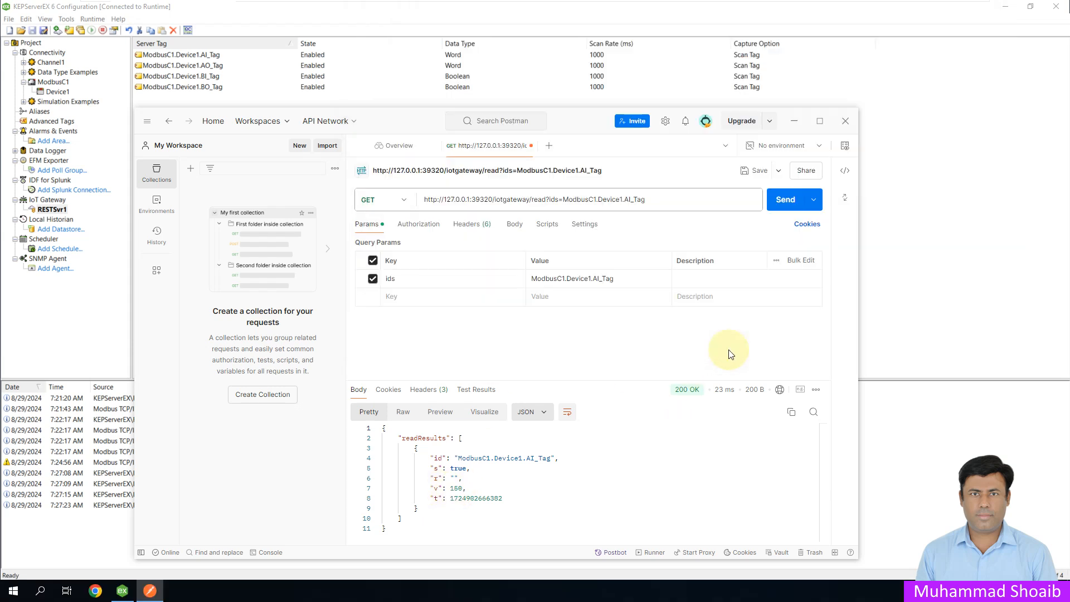
{"action": "left_click", "coordinate": [786, 199]}
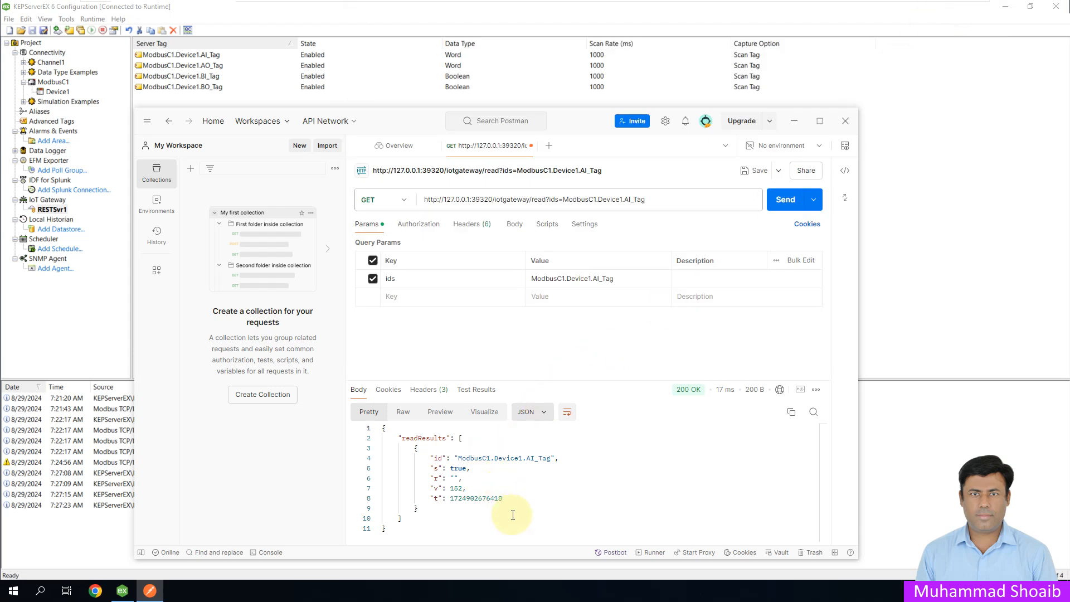
Step: Change the requested tag to ModbusC1.Device1.BI_Tag, send the GET request, and check the value returned in the response
{"action": "left_click", "coordinate": [625, 200]}
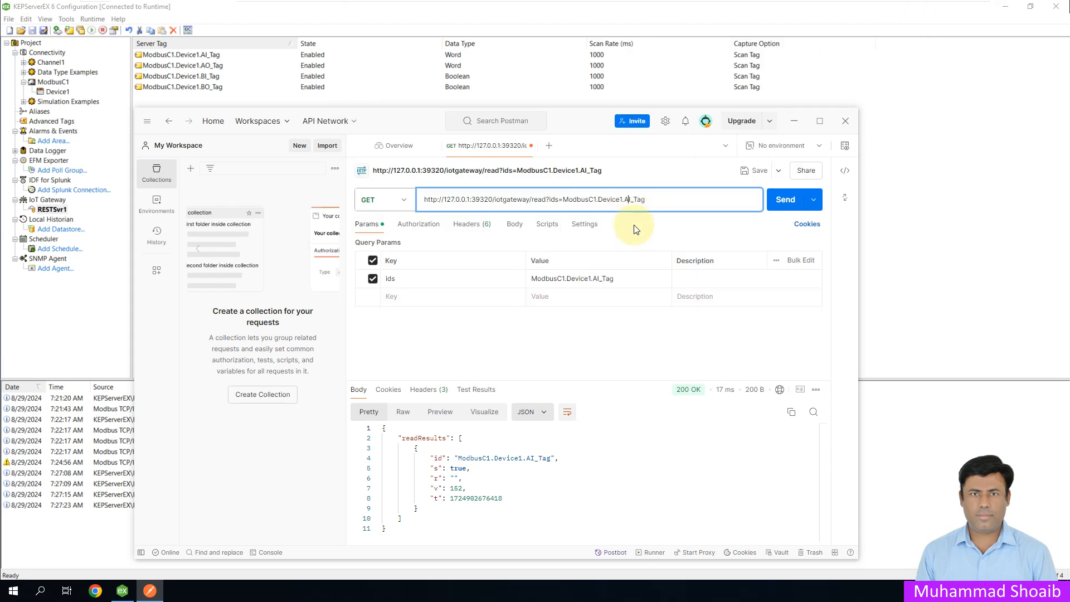
{"action": "key", "text": "BackSpace"}
{"action": "type", "text": "B"}
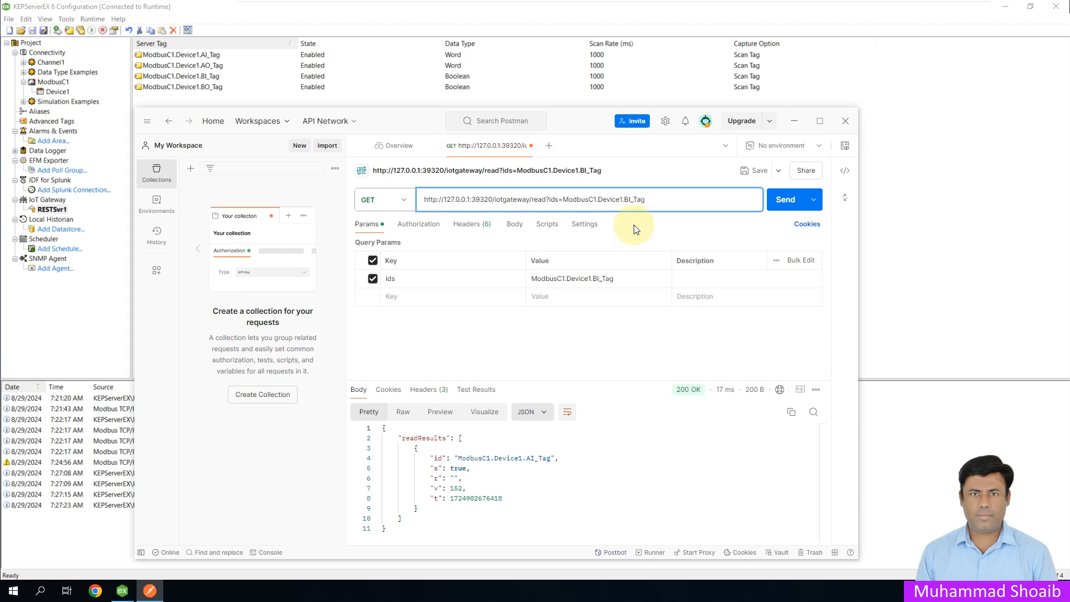
{"action": "left_click", "coordinate": [782, 200]}
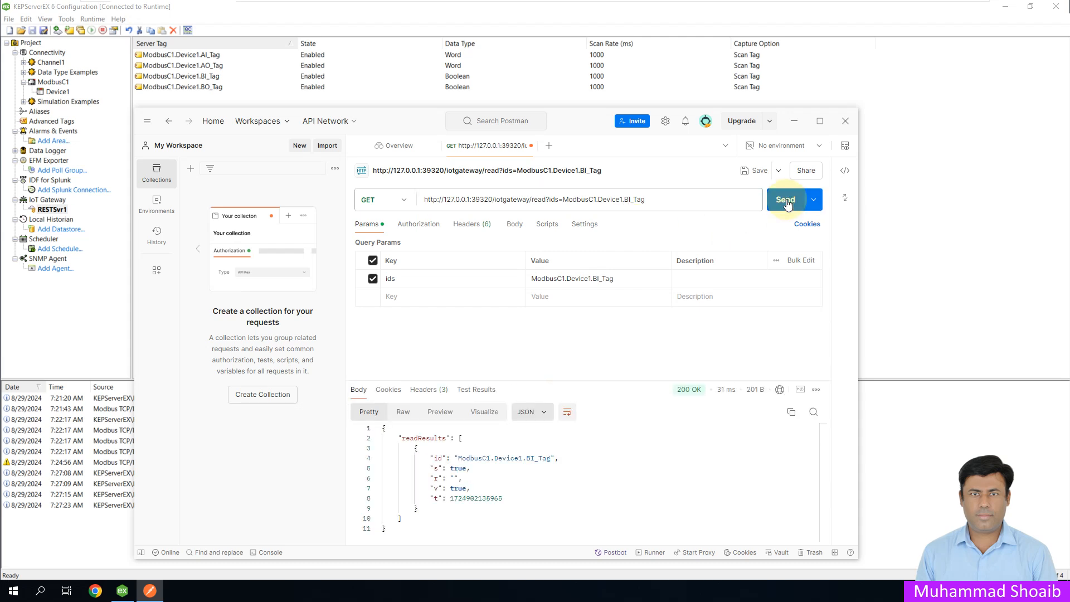
{"action": "left_click_drag", "start_coordinate": [450, 488], "coordinate": [468, 488]}
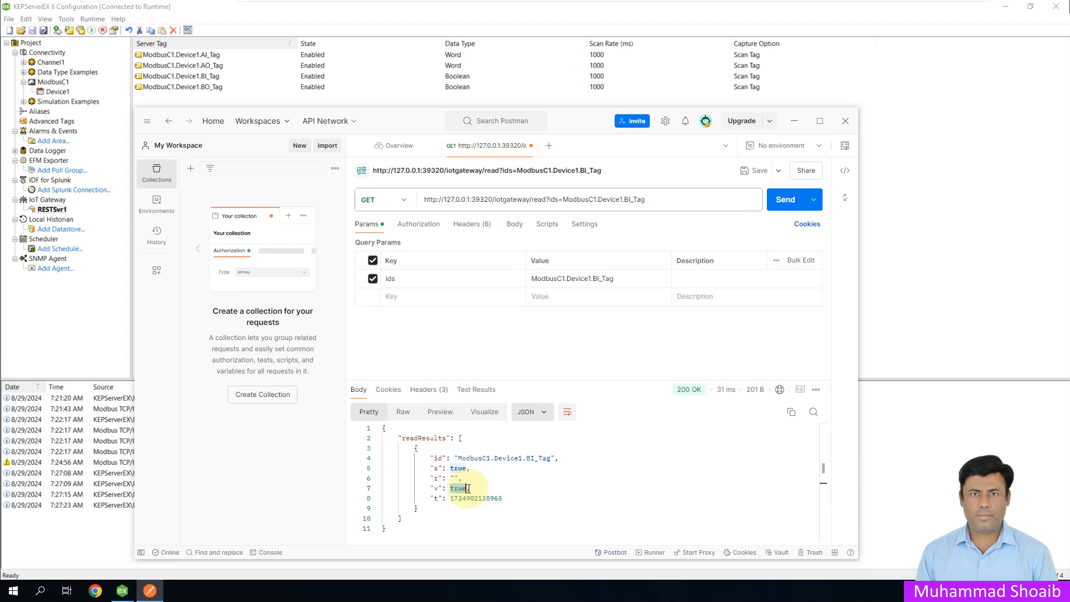
{"action": "left_click", "coordinate": [510, 488]}
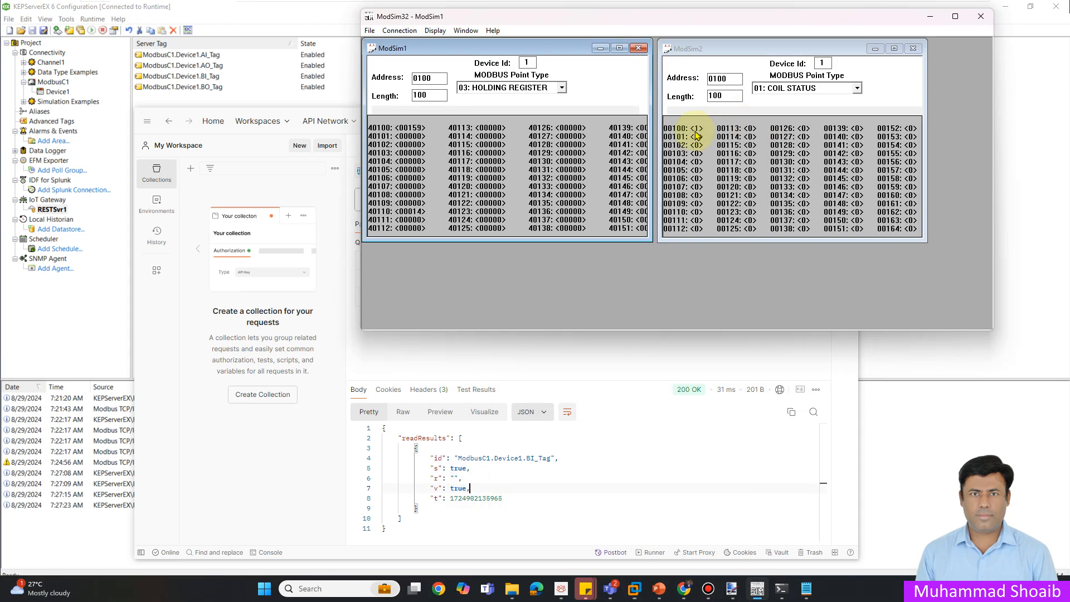
Step: Switch coil 100 off in ModSim32 and resend the BI_Tag read request in Postman
{"action": "double_click", "coordinate": [693, 132]}
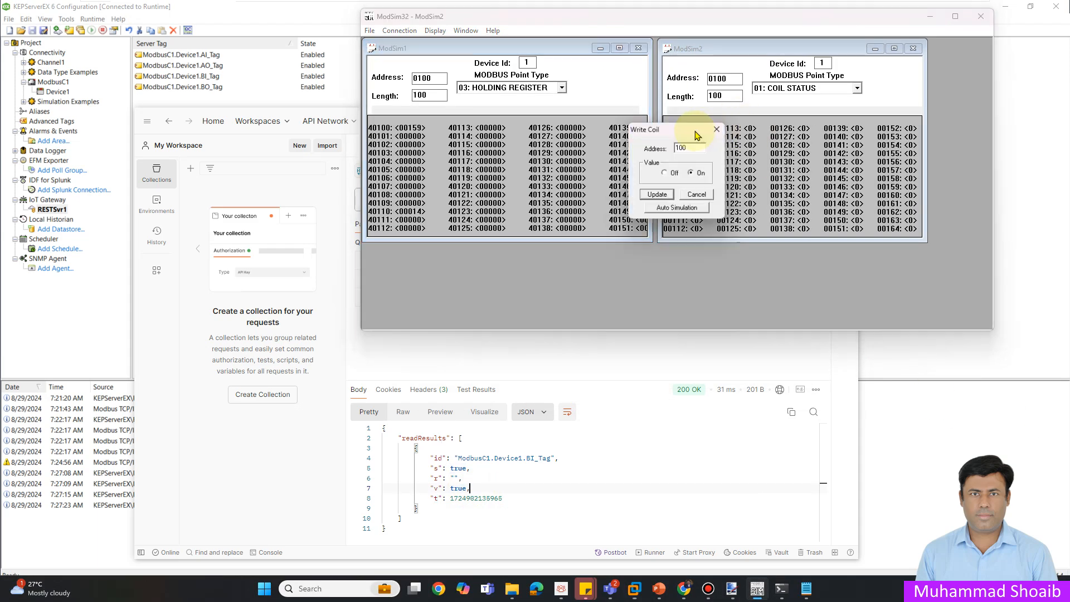
{"action": "left_click", "coordinate": [665, 195]}
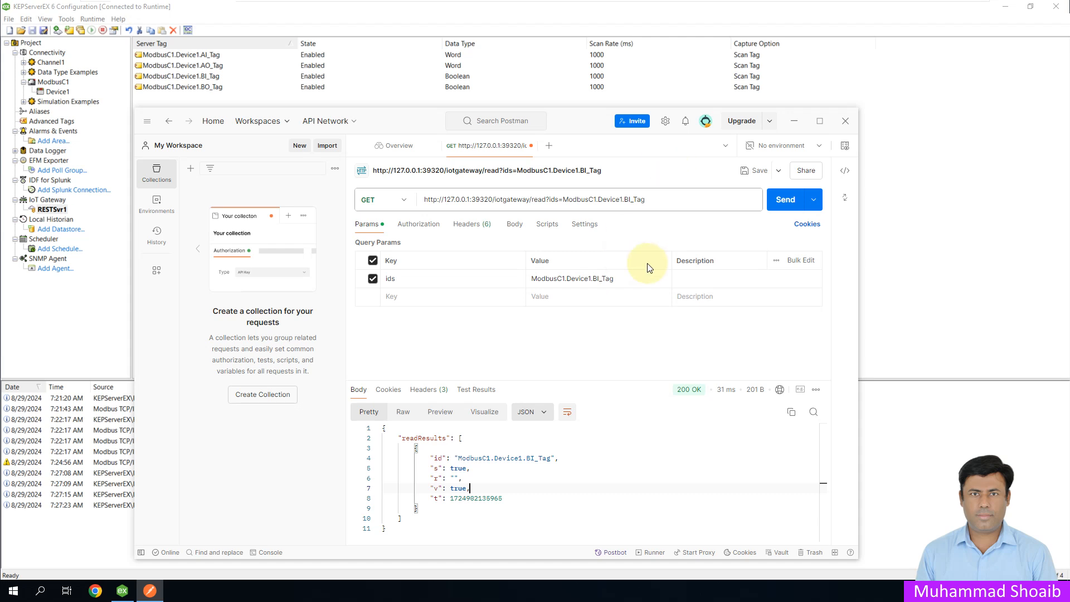
{"action": "left_click", "coordinate": [782, 209]}
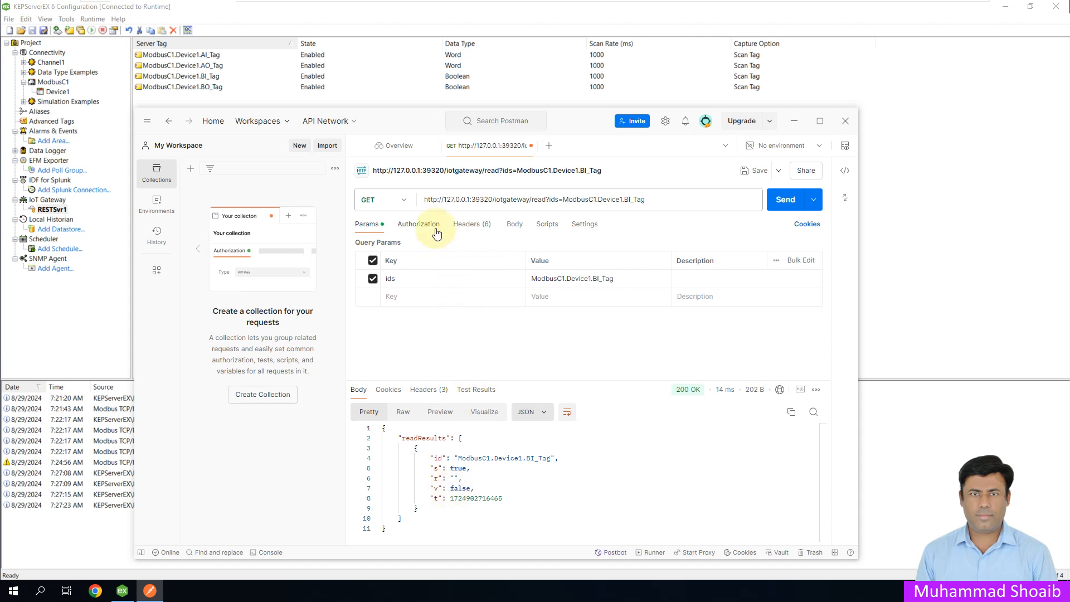
{"action": "left_click", "coordinate": [405, 201]}
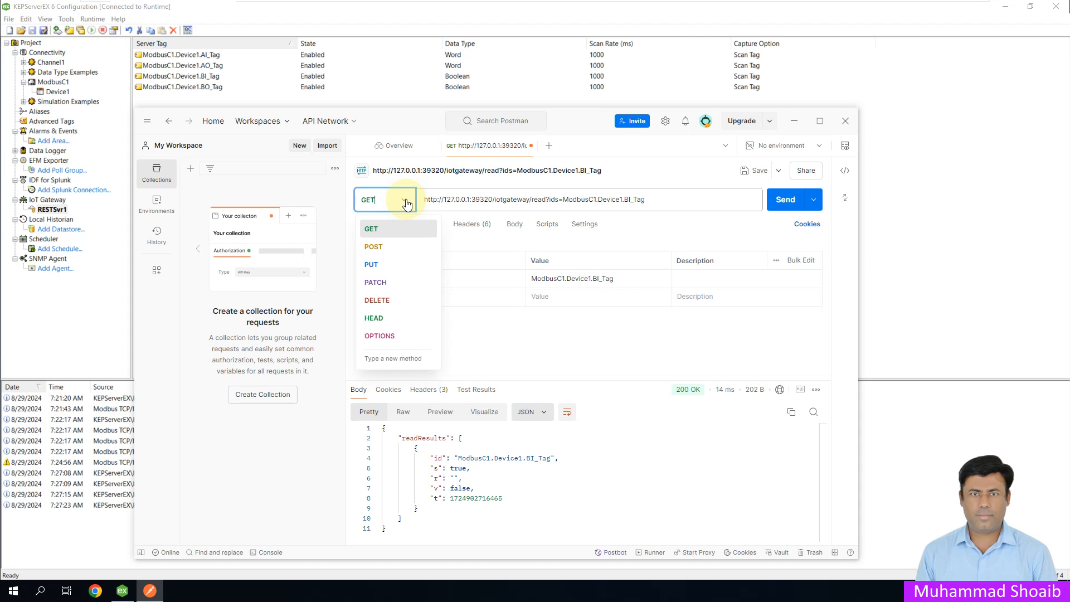
{"action": "left_click", "coordinate": [394, 248]}
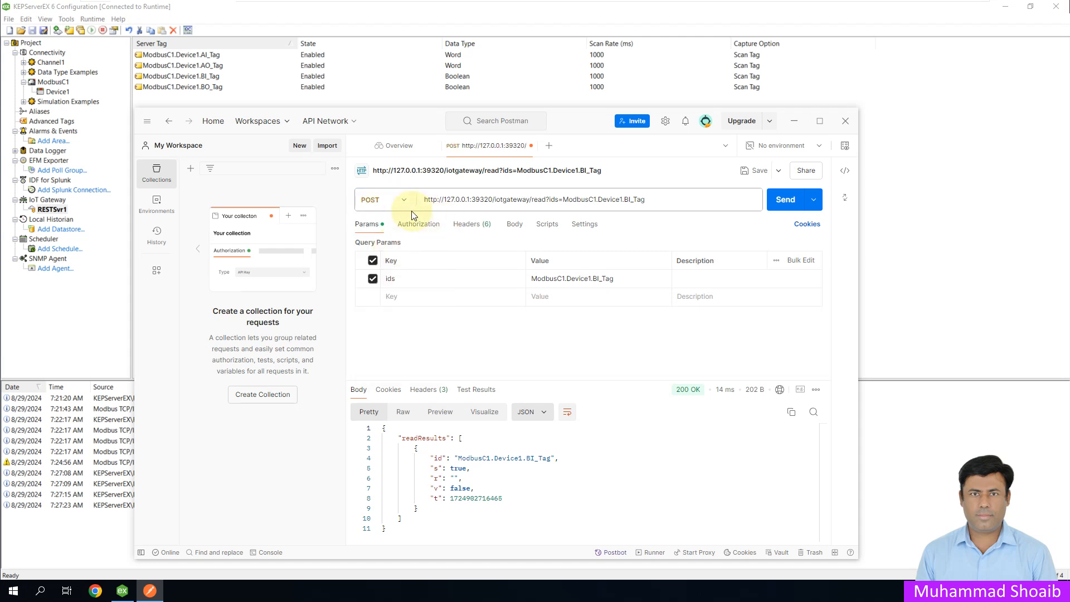
{"action": "left_click_drag", "start_coordinate": [649, 200], "coordinate": [532, 197]}
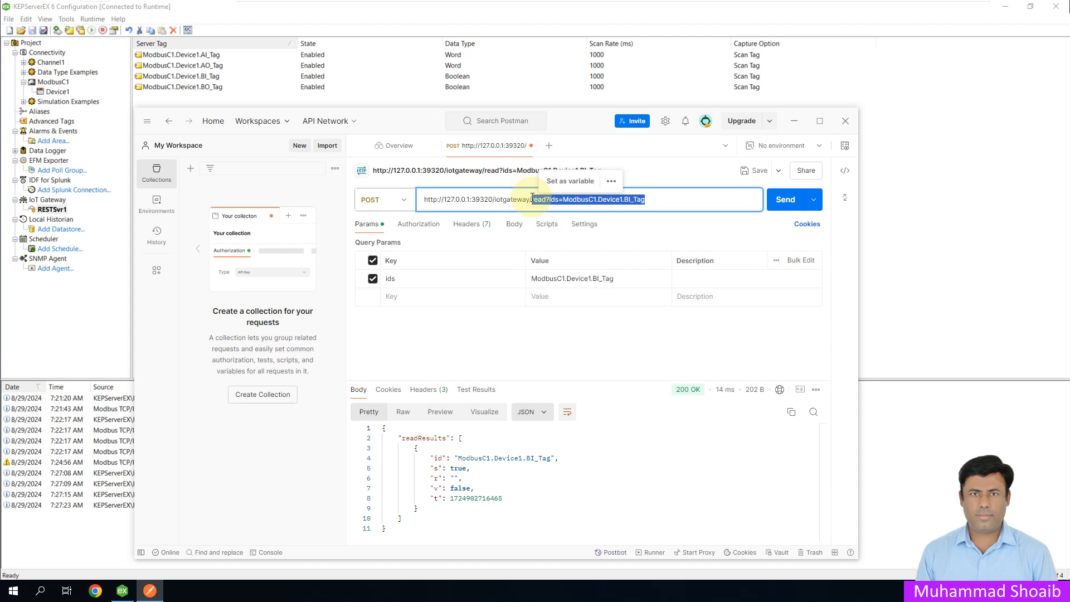
{"action": "key", "text": "BackSpace"}
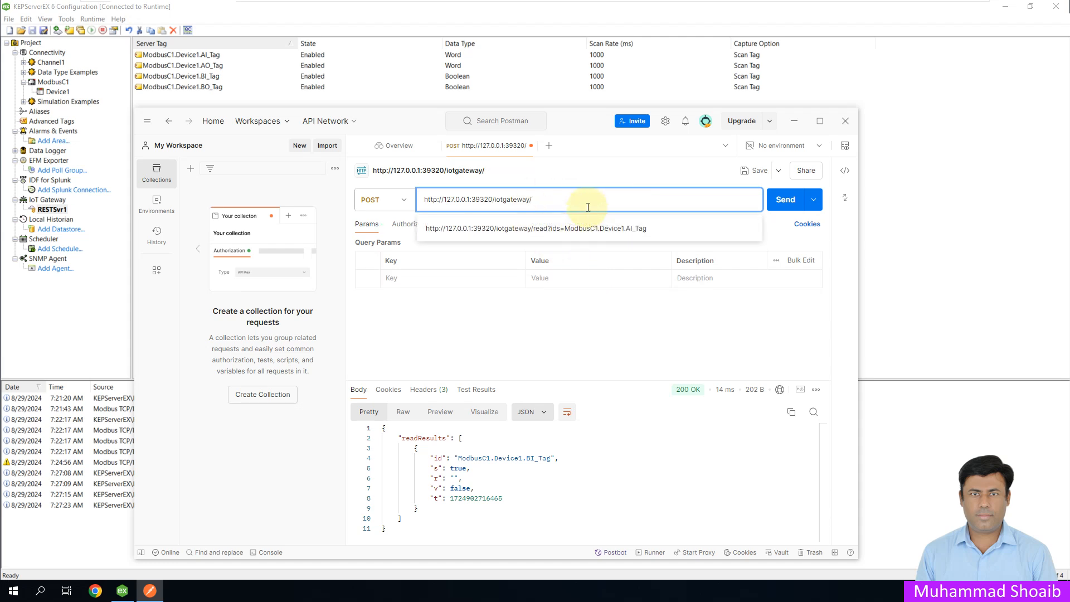
{"action": "type", "text": "write"}
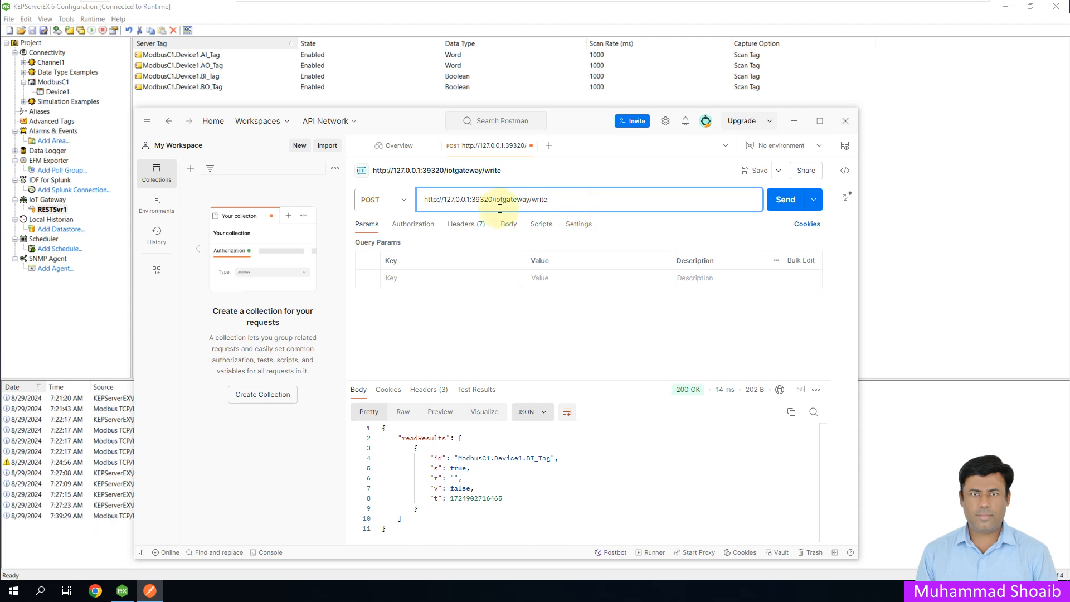
{"action": "left_click", "coordinate": [468, 225]}
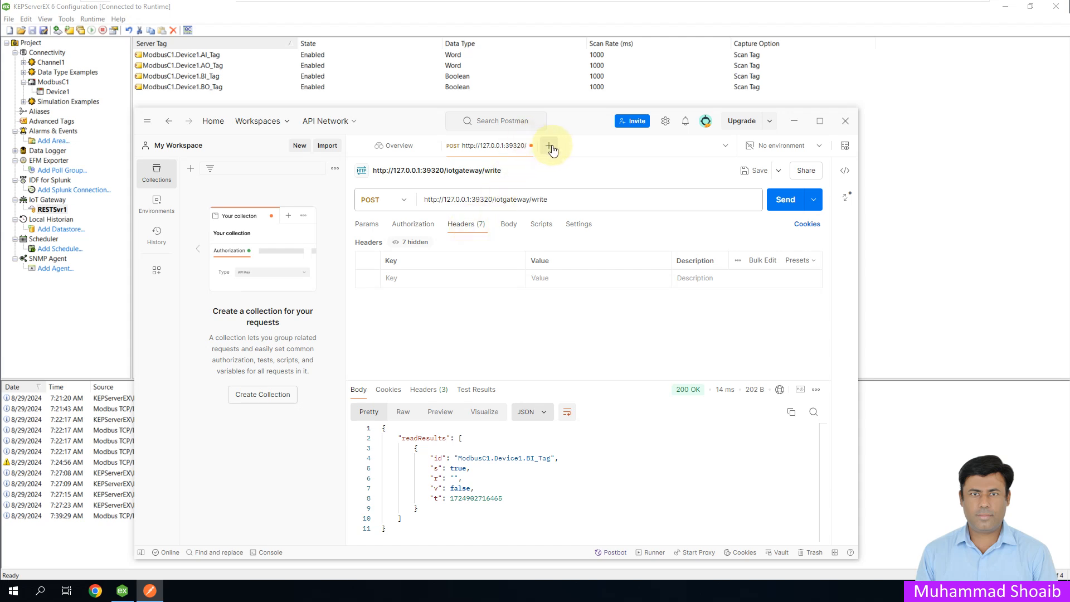
Step: Create a second request with the POST method, using the write URL copied from the first request
{"action": "left_click_drag", "start_coordinate": [561, 200], "coordinate": [417, 192]}
{"action": "key", "text": "ctrl+c"}
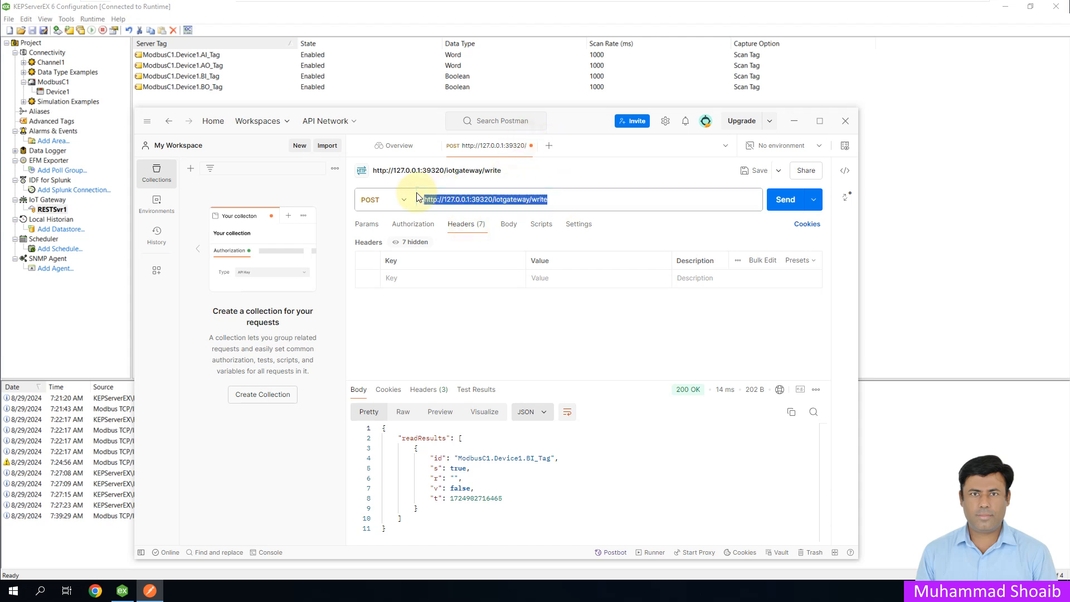
{"action": "left_click", "coordinate": [549, 146]}
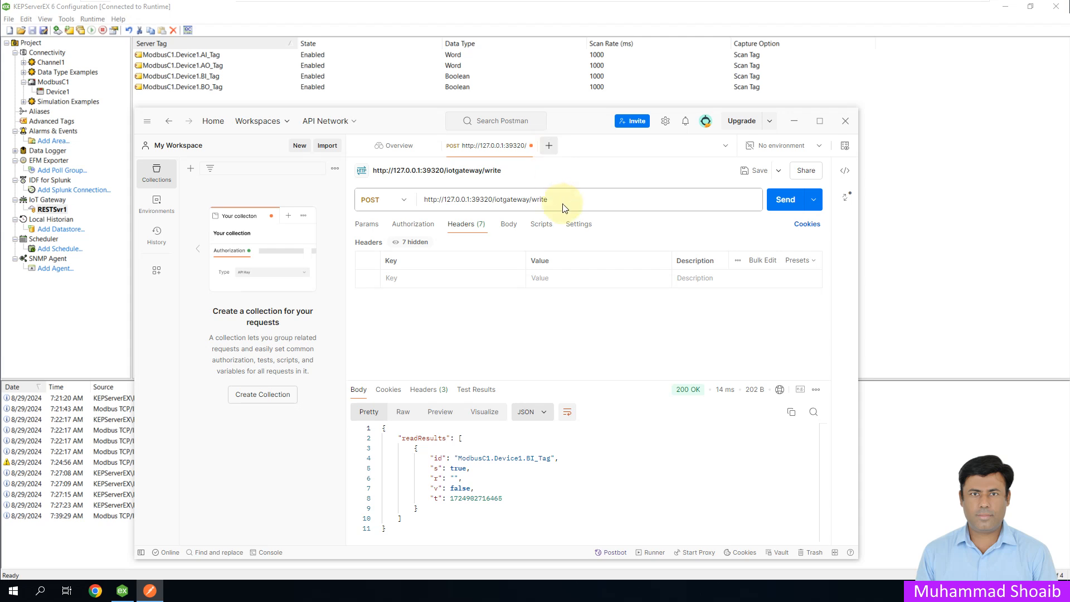
{"action": "left_click", "coordinate": [400, 200]}
{"action": "left_click", "coordinate": [399, 249]}
{"action": "left_click", "coordinate": [475, 199]}
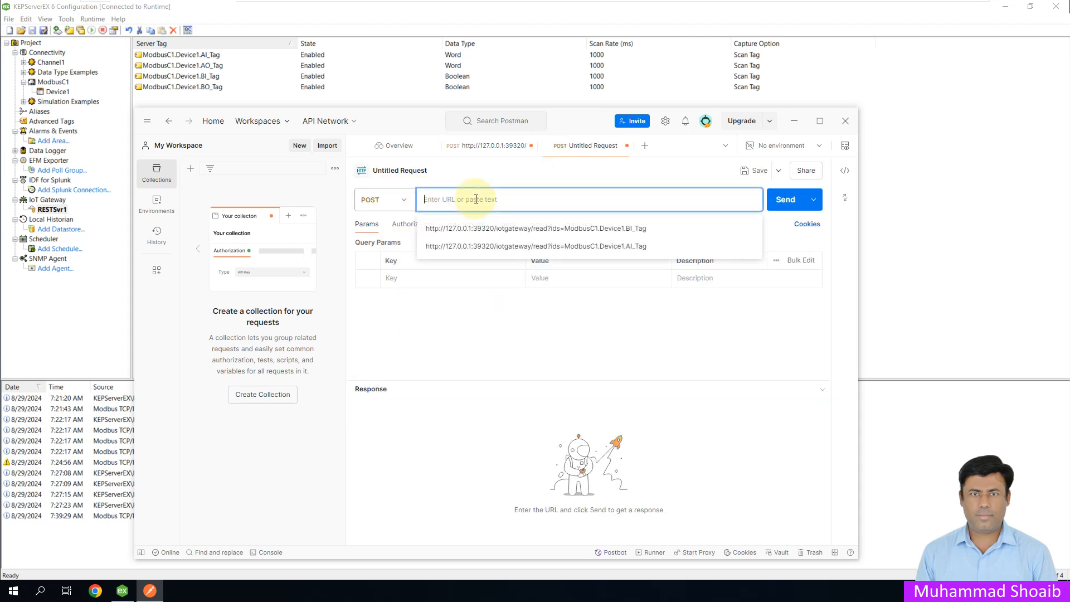
{"action": "key", "text": "ctrl+v"}
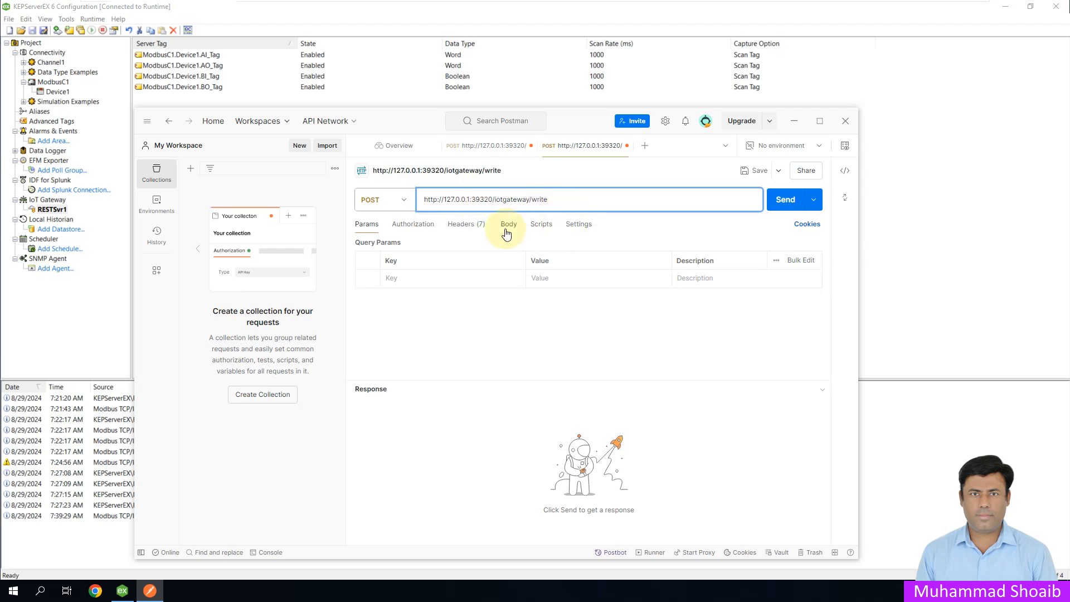
Step: Add a Content-Type header with the value application/json to the write request
{"action": "left_click", "coordinate": [466, 225]}
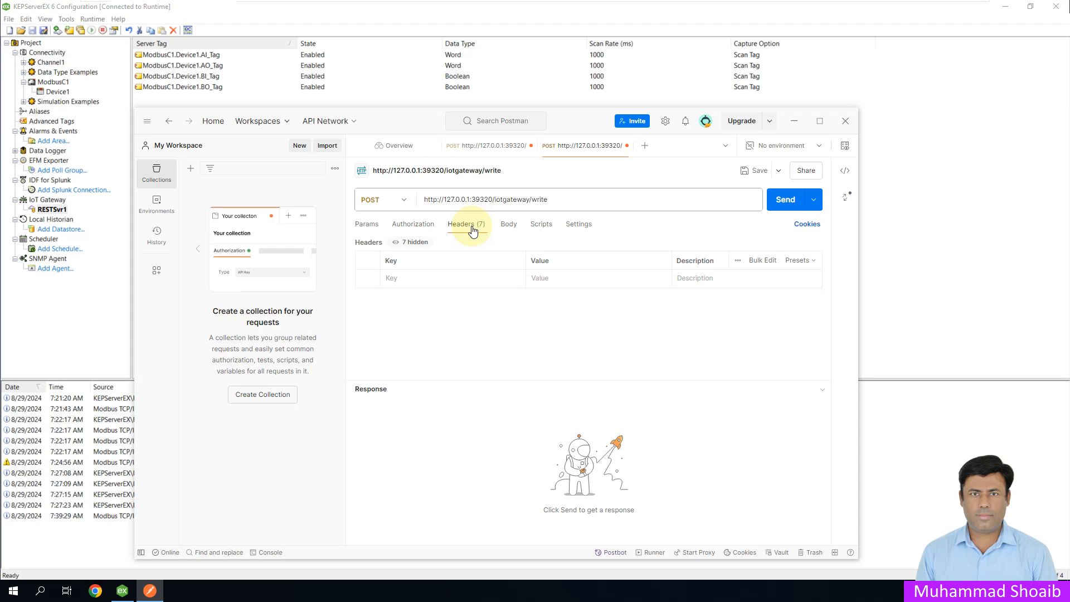
{"action": "left_click", "coordinate": [453, 281]}
{"action": "type", "text": "C"}
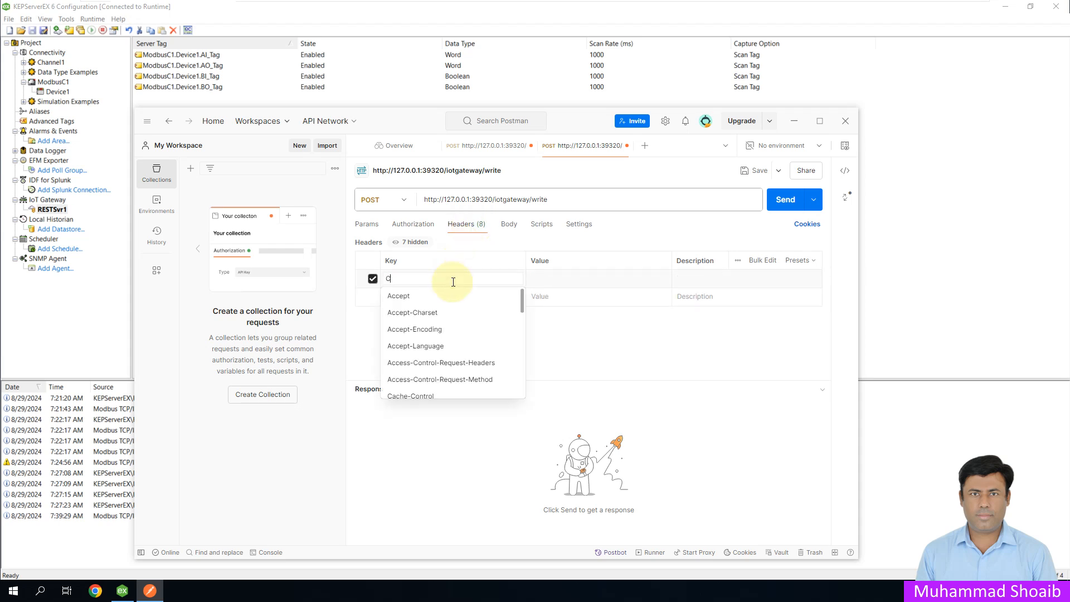
{"action": "type", "text": "on"}
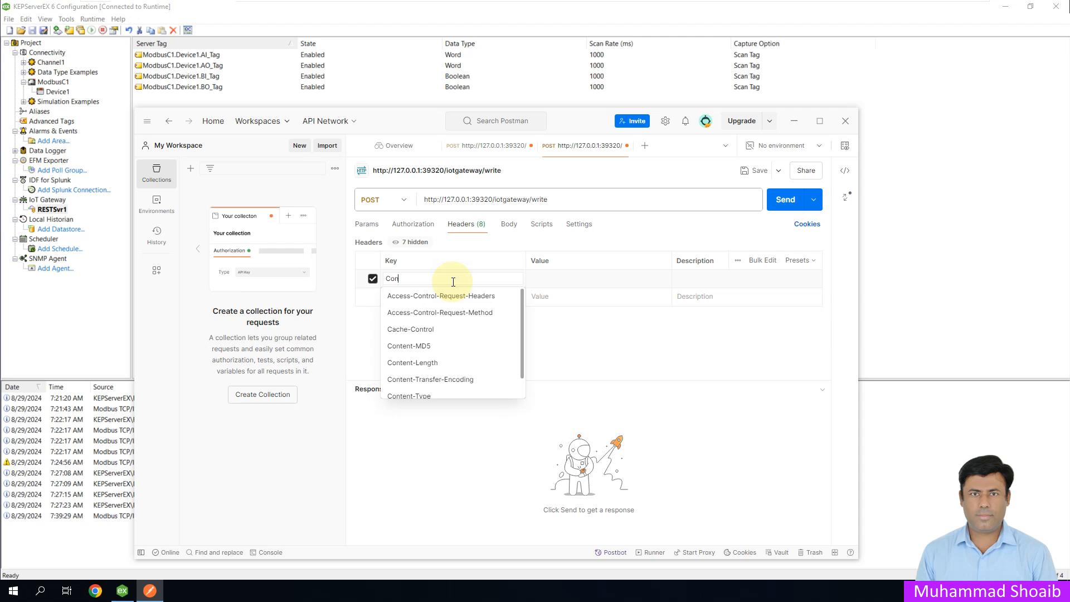
{"action": "scroll", "coordinate": [459, 362], "scroll_direction": "down", "scroll_amount": 1}
{"action": "left_click", "coordinate": [433, 375]}
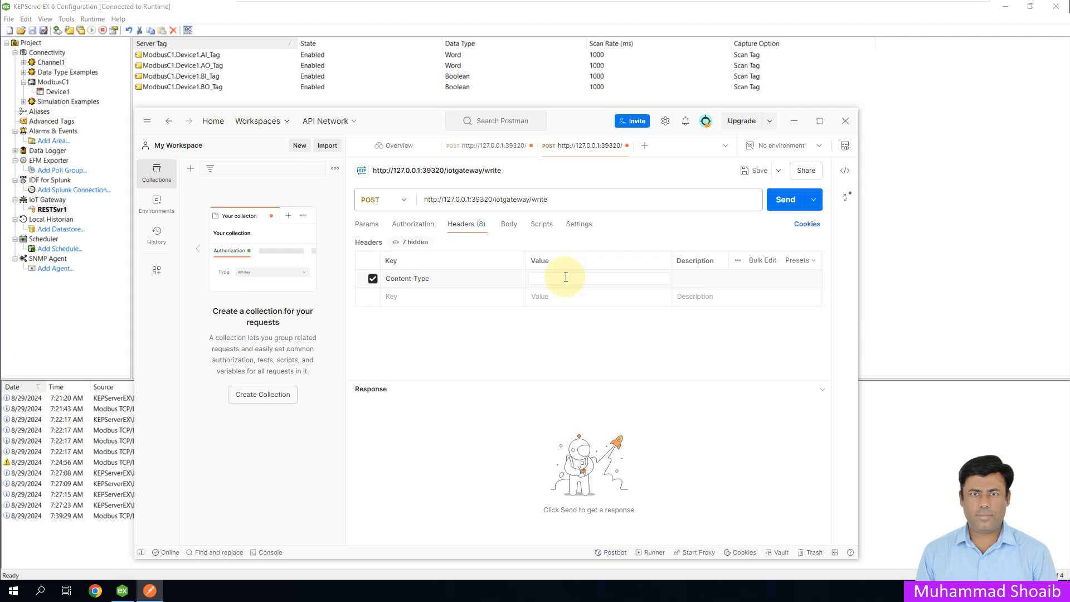
{"action": "type", "text": "app"}
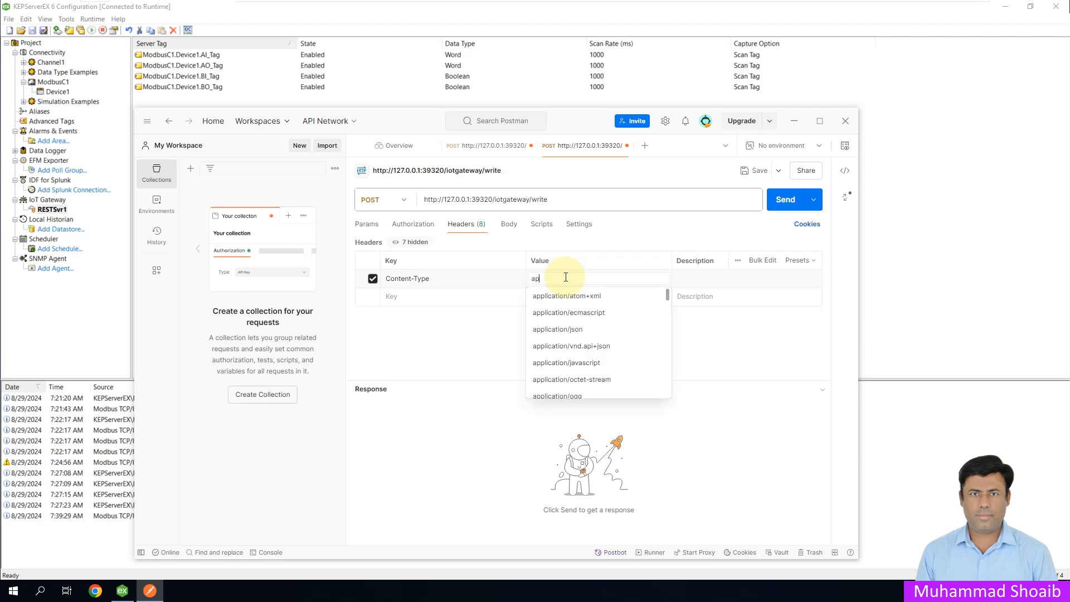
{"action": "left_click", "coordinate": [560, 329]}
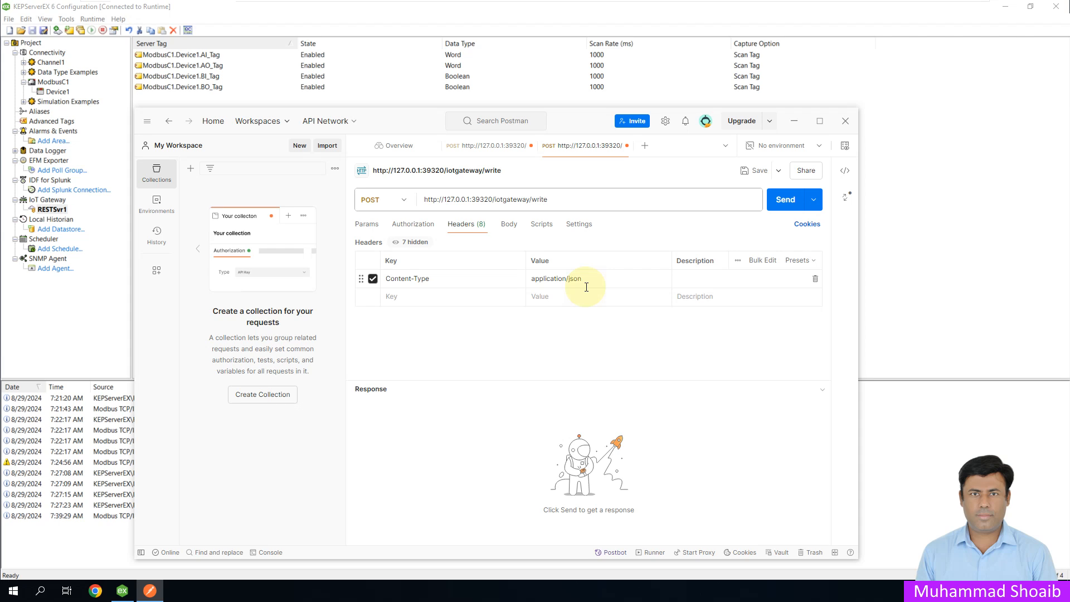
Step: Set the write request's body to raw data and keep JSON as its format
{"action": "left_click", "coordinate": [509, 225]}
{"action": "left_click", "coordinate": [544, 245]}
{"action": "left_click", "coordinate": [686, 247]}
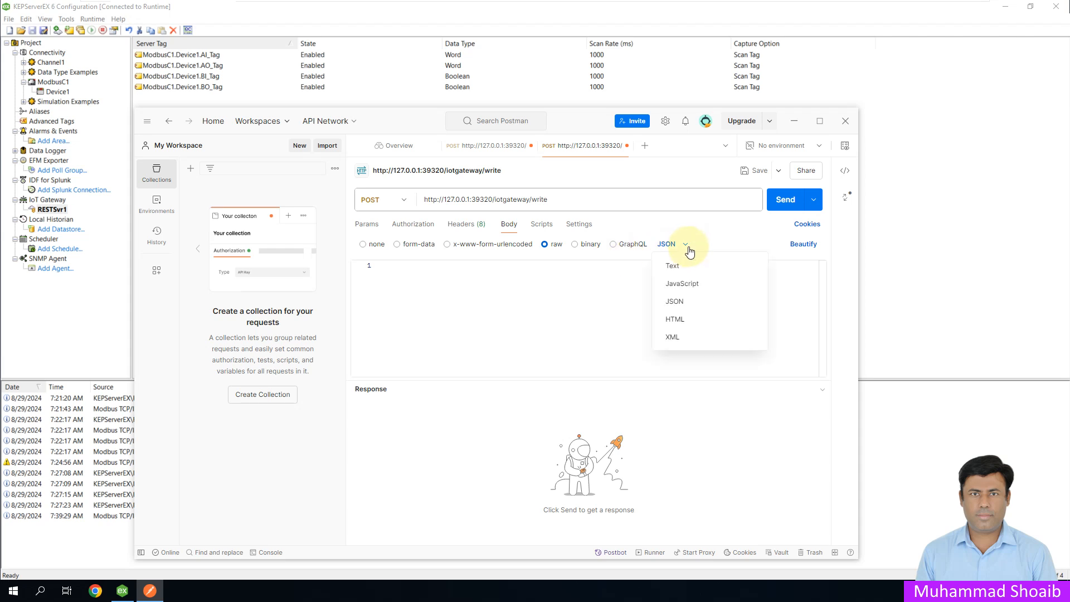
{"action": "left_click", "coordinate": [719, 242]}
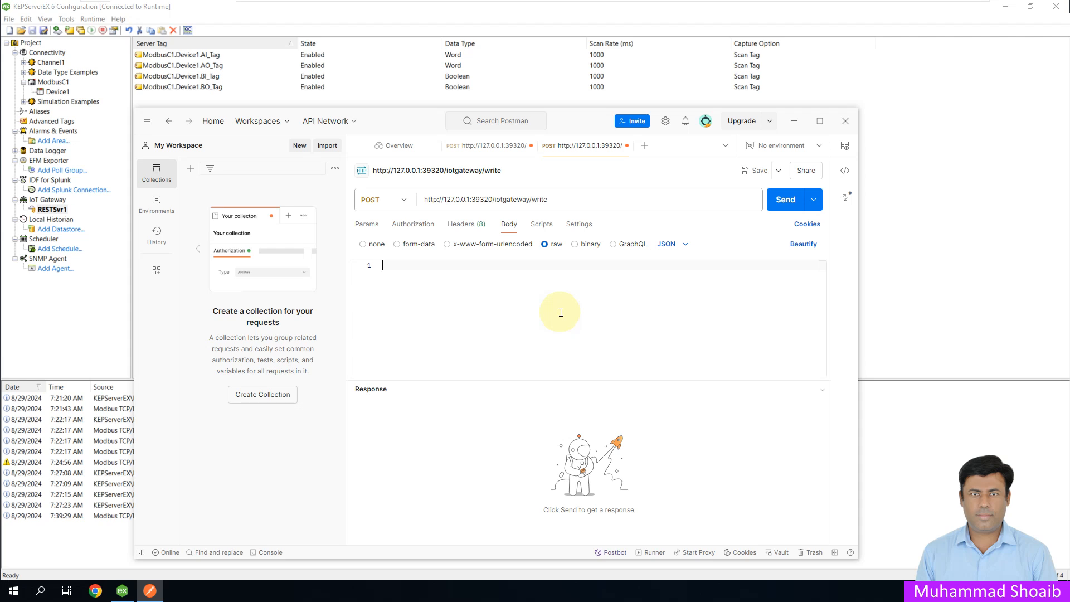
Step: Start a JSON array in the request body containing an object with an "id" key and an empty string value
{"action": "type", "text": "{"}
{"action": "key", "text": "Return"}
{"action": "type", "text": "{ \"id\""}
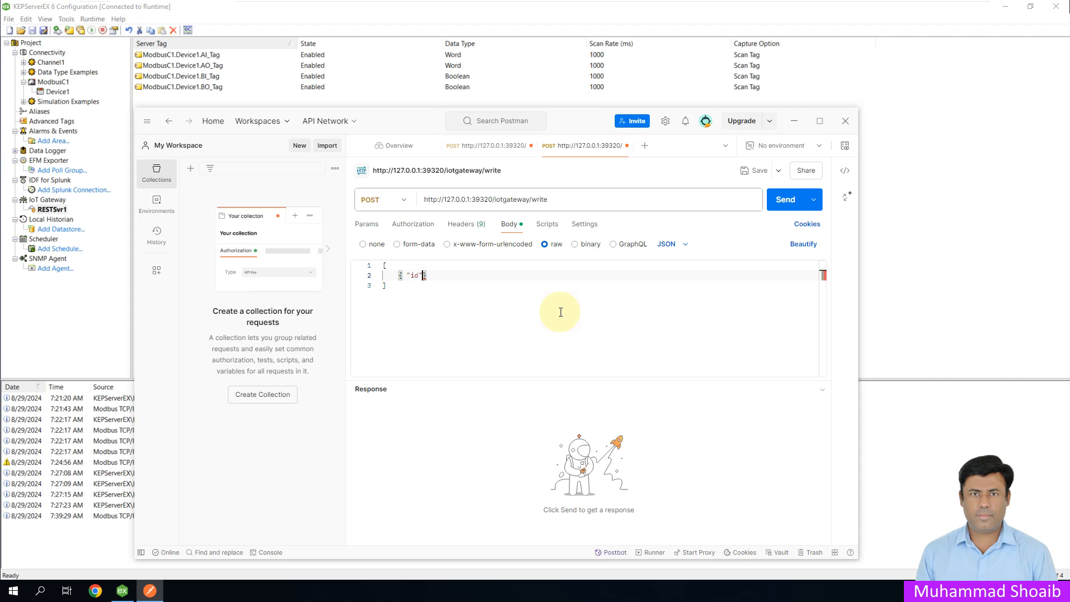
{"action": "type", "text": ": "}
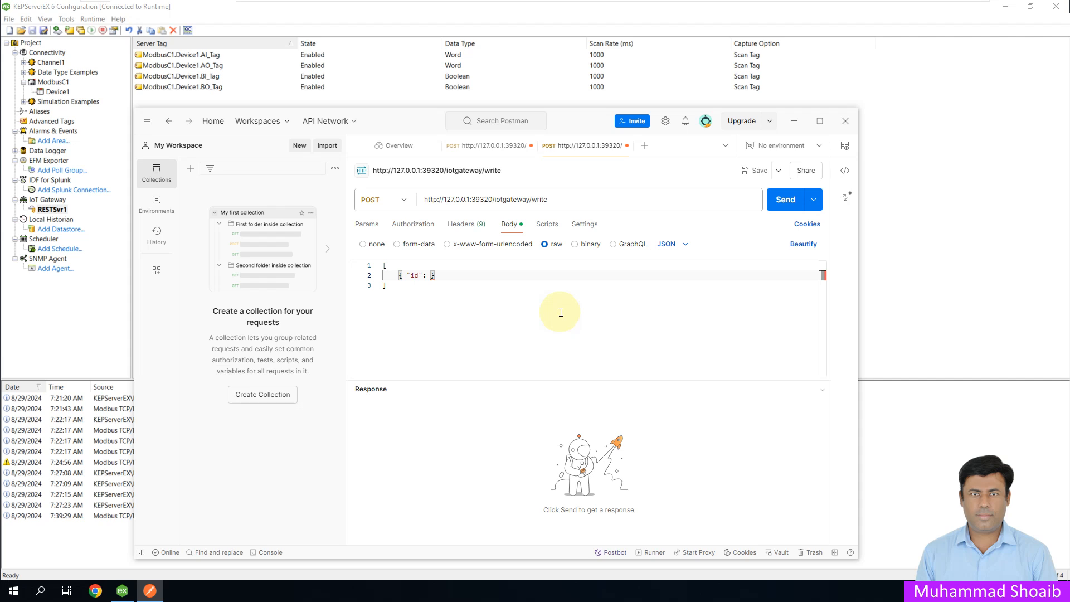
{"action": "type", "text": "\""}
Step: Set the object's "id" value to ModbusC1.Device1.AO_Tag in the write request's body
{"action": "left_click", "coordinate": [501, 147]}
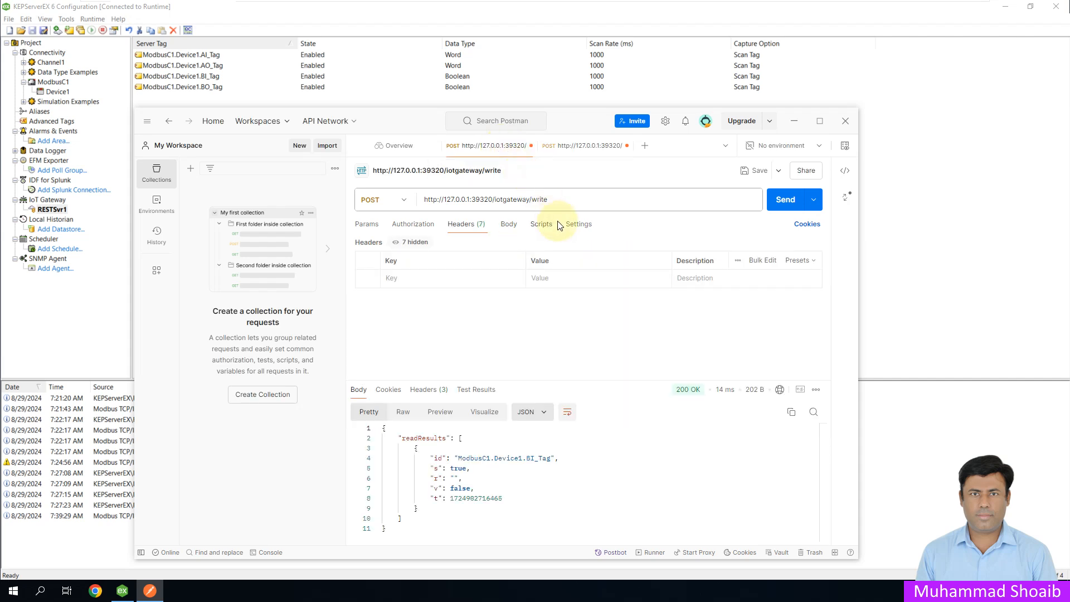
{"action": "left_click", "coordinate": [564, 145]}
{"action": "left_click", "coordinate": [438, 275]}
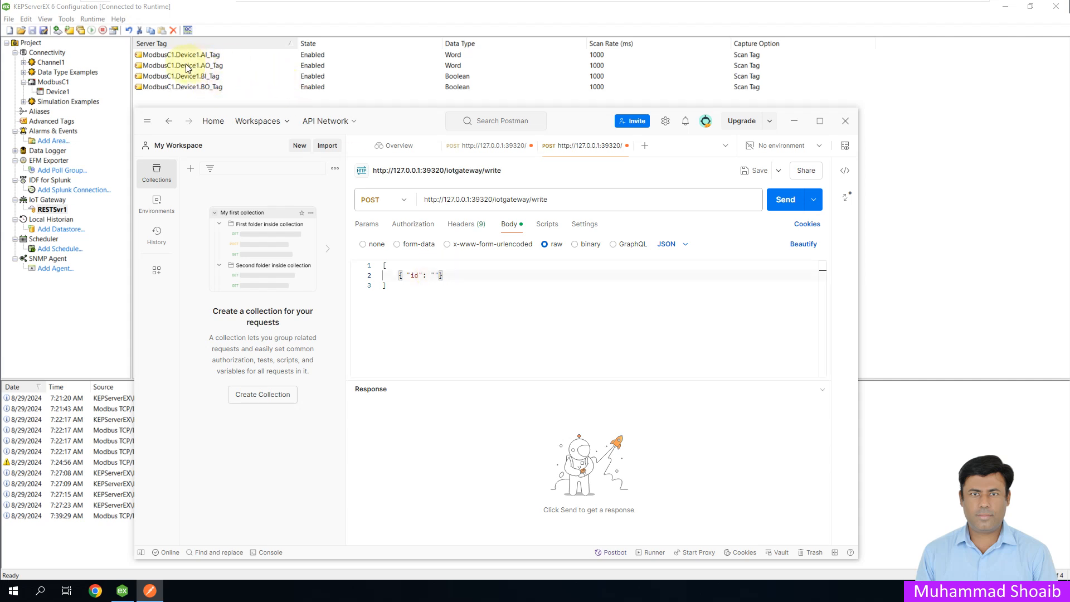
{"action": "type", "text": "ModbusC1.Device1.AO_Tag"}
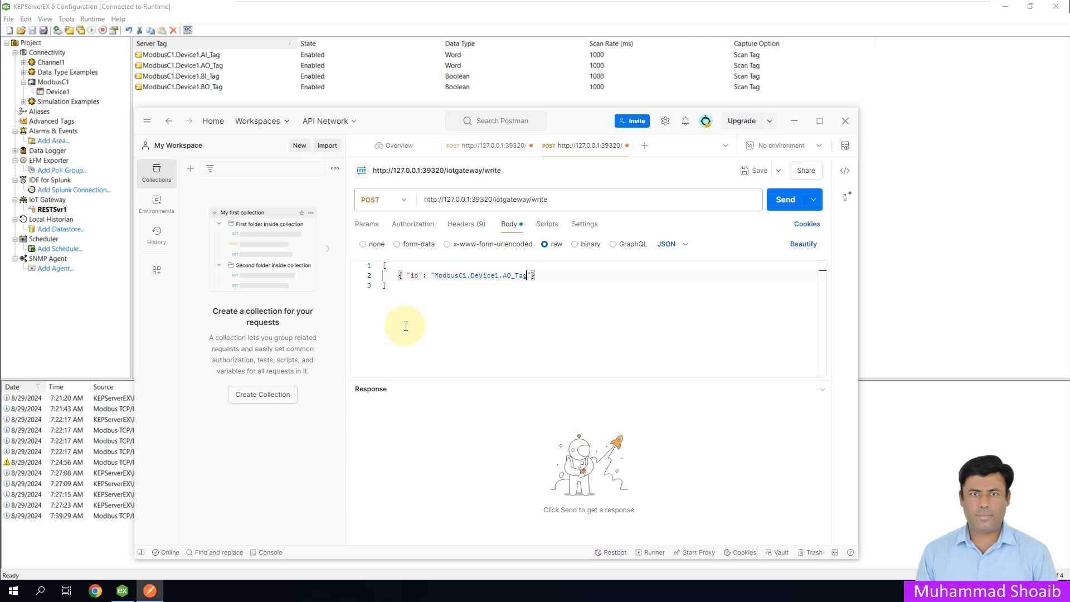
Step: Add "v": 47 to the AO_Tag object in the body and send the write request
{"action": "type", "text": ", "}
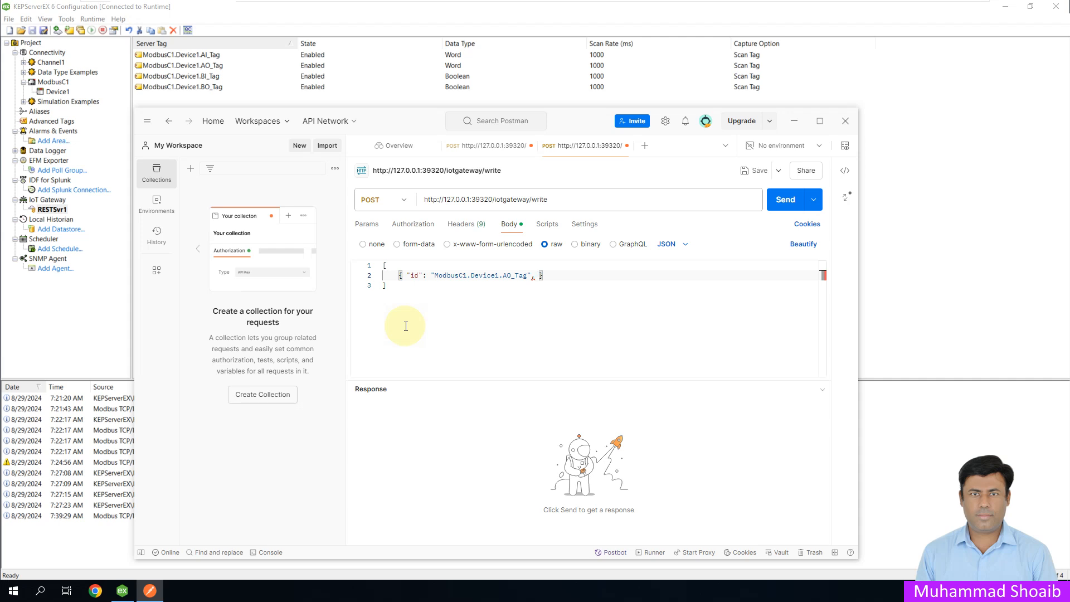
{"action": "type", "text": "\"v\""}
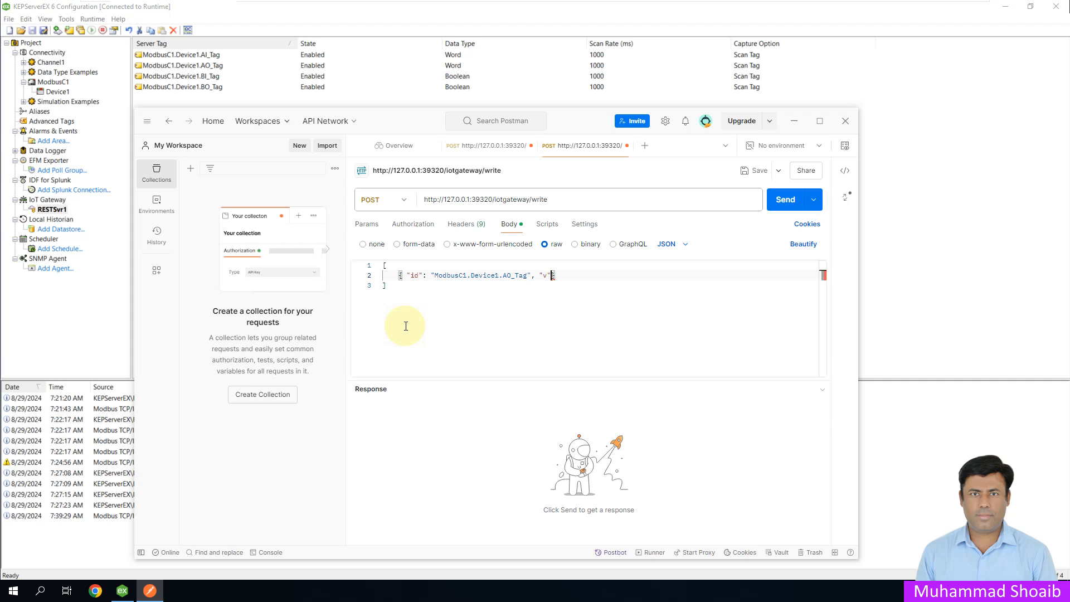
{"action": "type", "text": ":"}
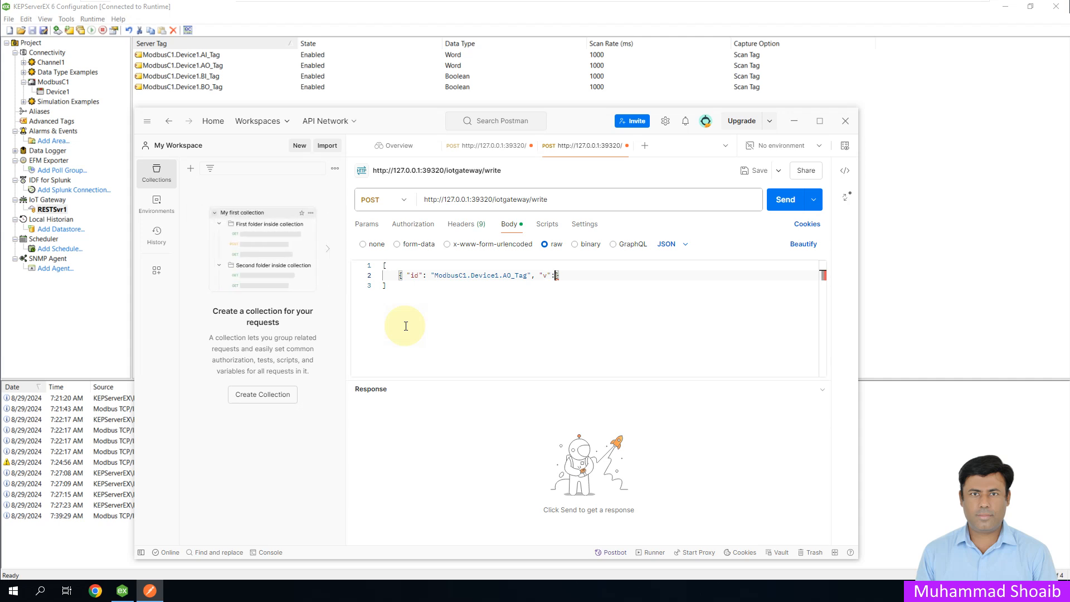
{"action": "type", "text": " 47"}
{"action": "left_click", "coordinate": [777, 201]}
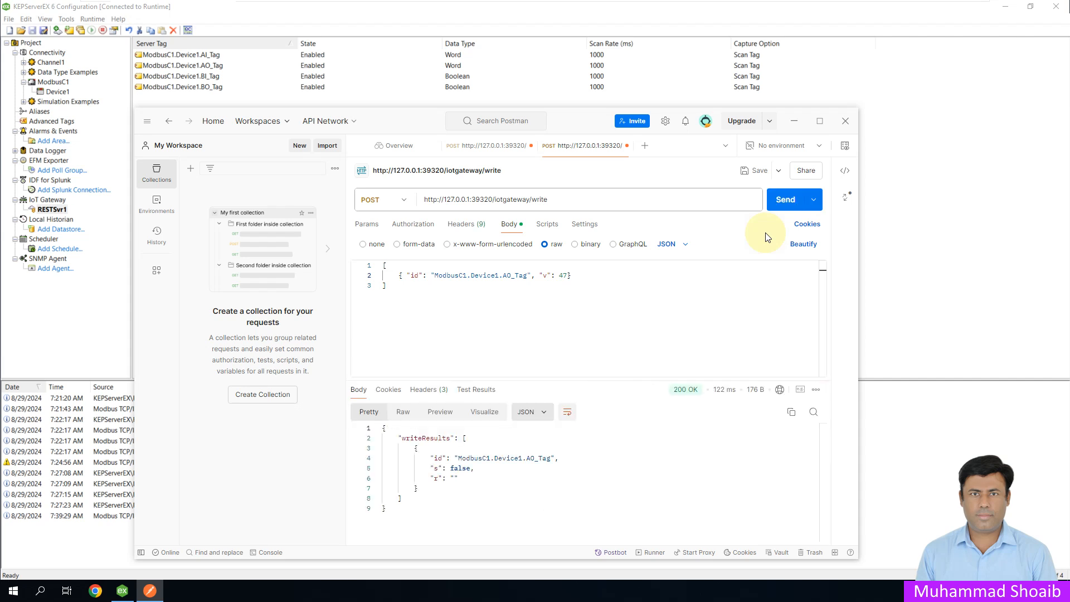
Step: Check the write response and holding register 40110 in ModSim32, and return to Postman
{"action": "mouse_move", "coordinate": [676, 393]}
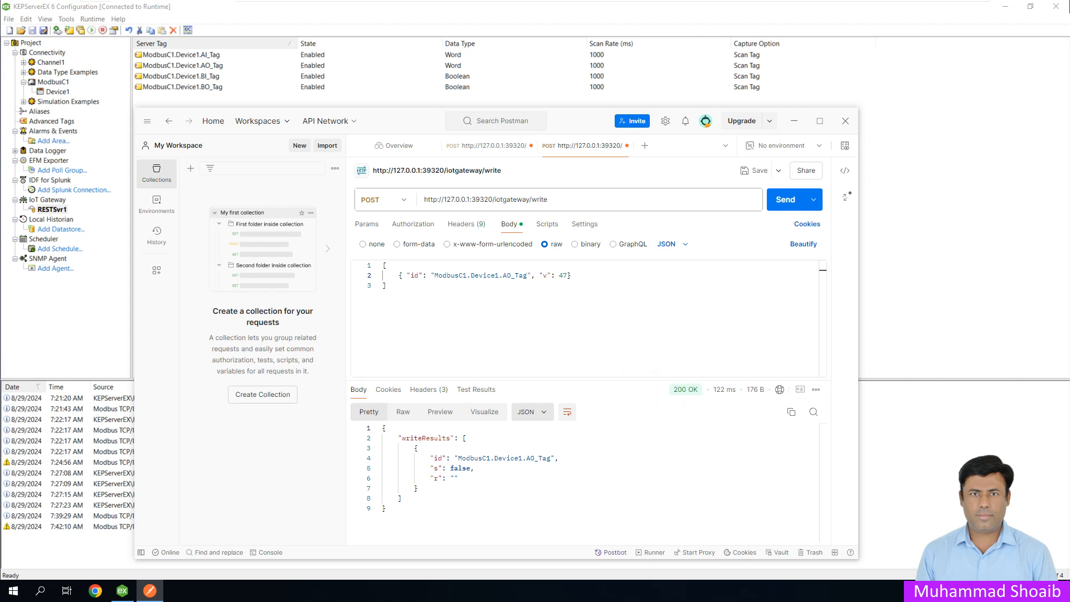
{"action": "key", "text": "alt+Tab"}
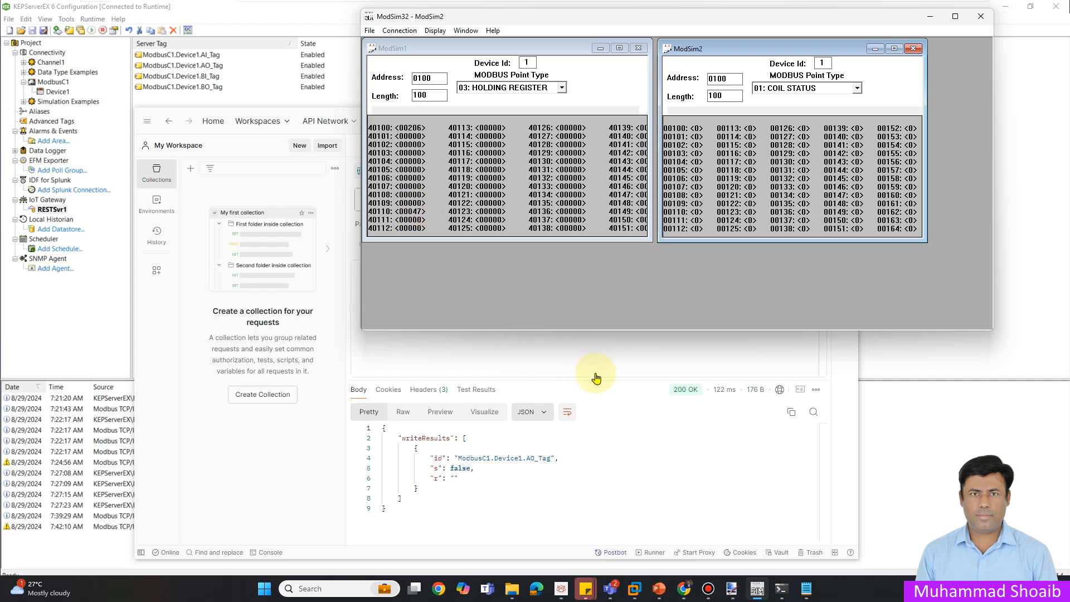
{"action": "left_click", "coordinate": [627, 405]}
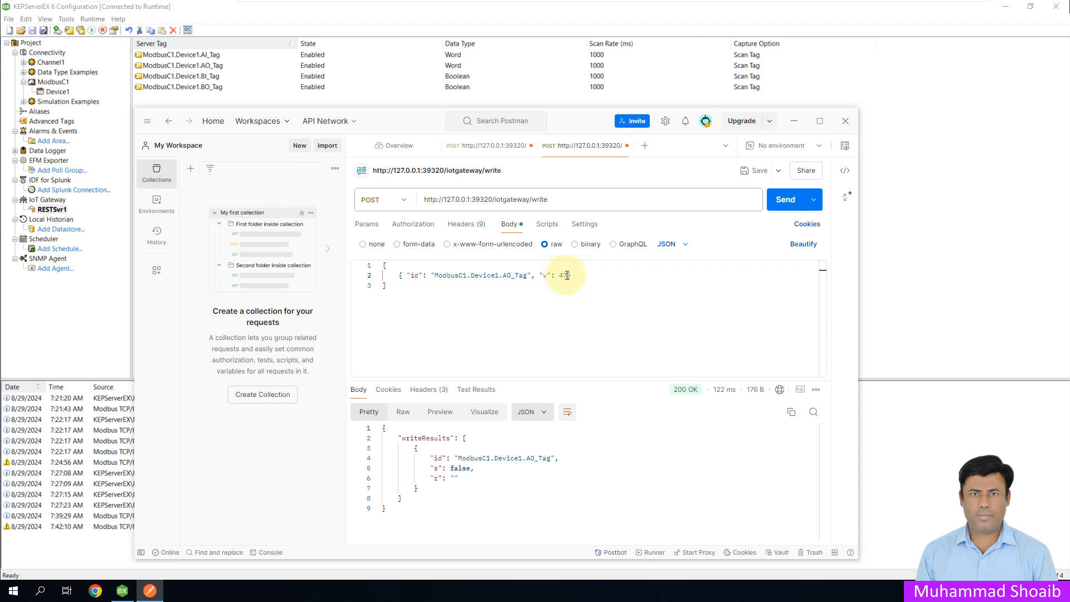
Step: Resend the AO_Tag write request with the value 441 and check holding register 40110 in ModSim32
{"action": "left_click_drag", "start_coordinate": [567, 275], "coordinate": [562, 275]}
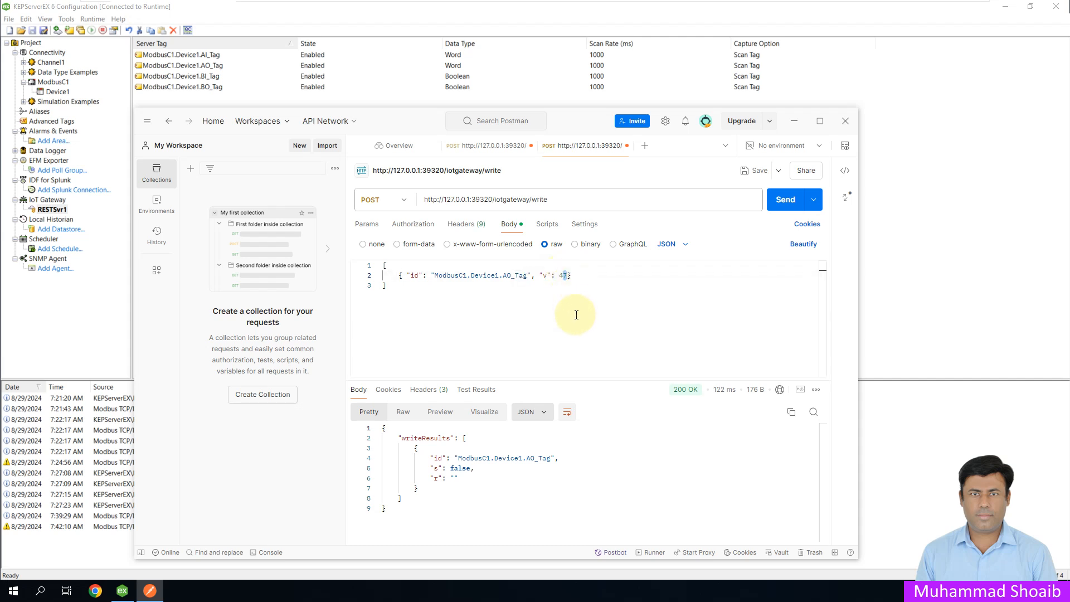
{"action": "key", "text": "BackSpace"}
{"action": "type", "text": "41"}
{"action": "left_click", "coordinate": [782, 207]}
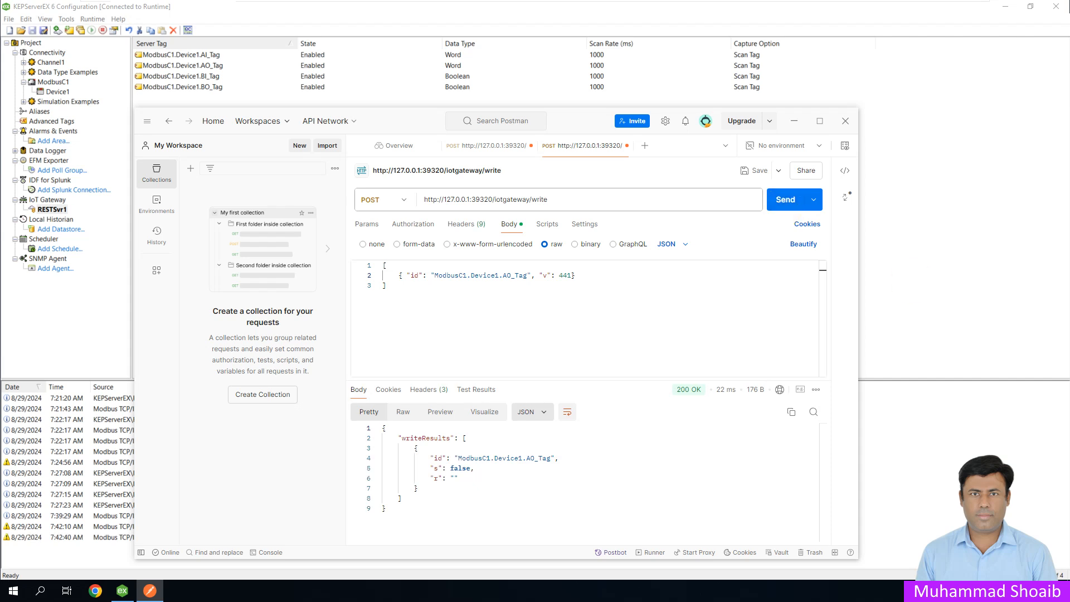
{"action": "key", "text": "alt+Tab"}
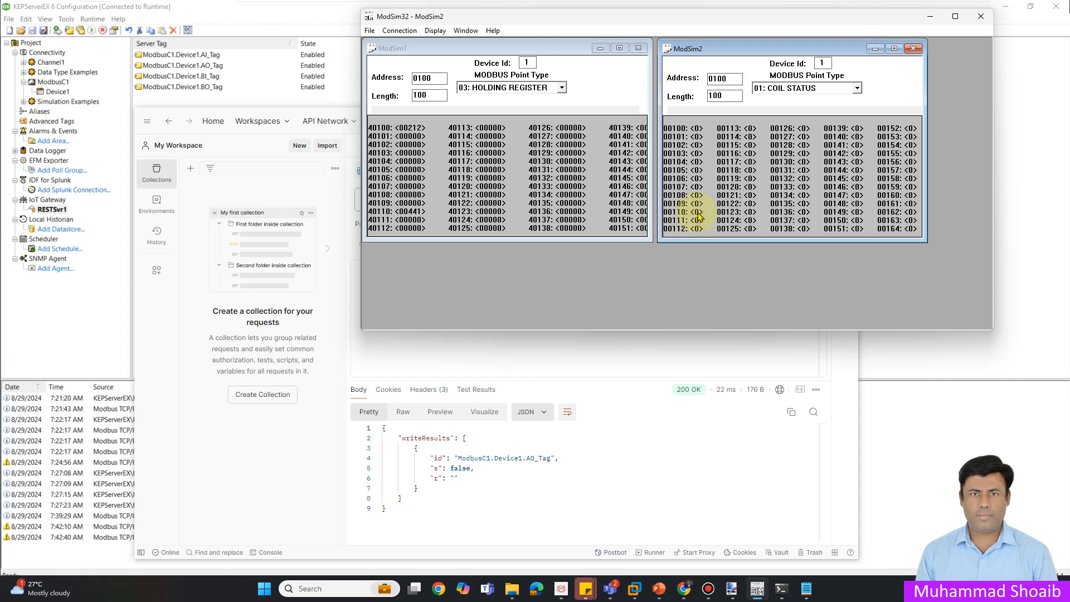
{"action": "left_click", "coordinate": [929, 17]}
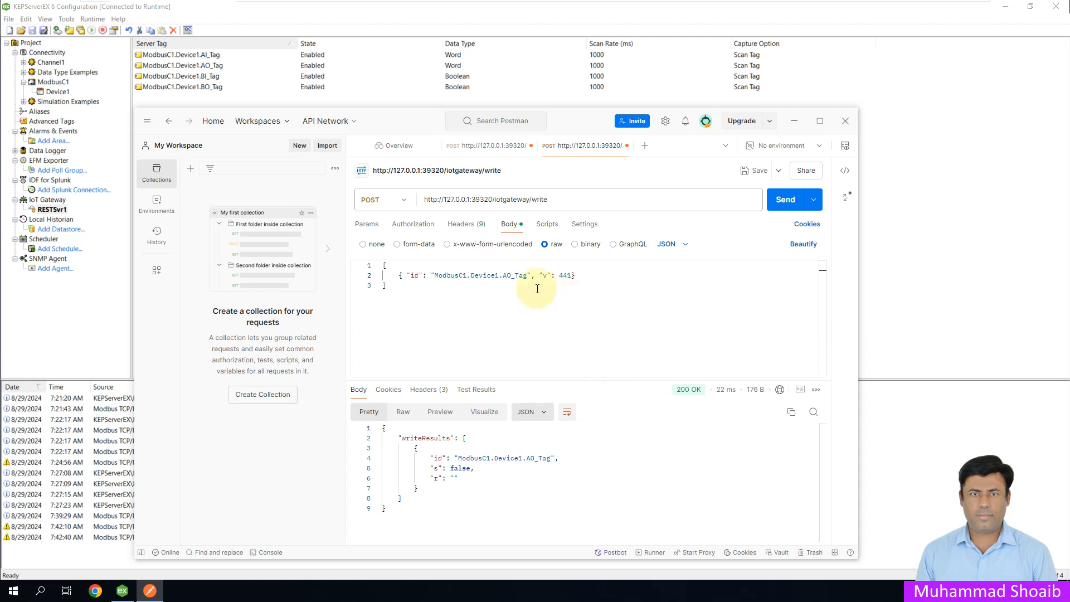
Step: Change the body's tag id to ModbusC1.Device1.BO_Tag and its "v" value to true
{"action": "double_click", "coordinate": [506, 276]}
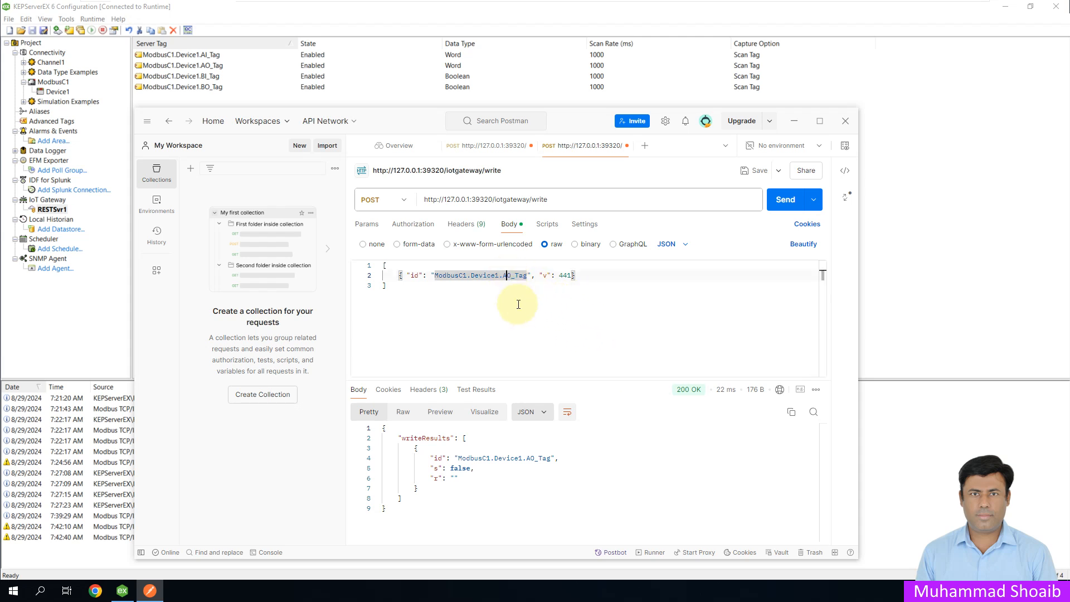
{"action": "key", "text": "BackSpace"}
{"action": "type", "text": "B"}
{"action": "key", "text": "Right"}
{"action": "key", "text": "Right"}
{"action": "key", "text": "Right"}
{"action": "key", "text": "Right"}
{"action": "key", "text": "Right"}
{"action": "key", "text": "Right"}
{"action": "key", "text": "Right"}
{"action": "key", "text": "Right"}
{"action": "key", "text": "Right"}
{"action": "key", "text": "Right"}
{"action": "key", "text": "Right"}
{"action": "key", "text": "Right"}
{"action": "key", "text": "Right"}
{"action": "key", "text": "Right"}
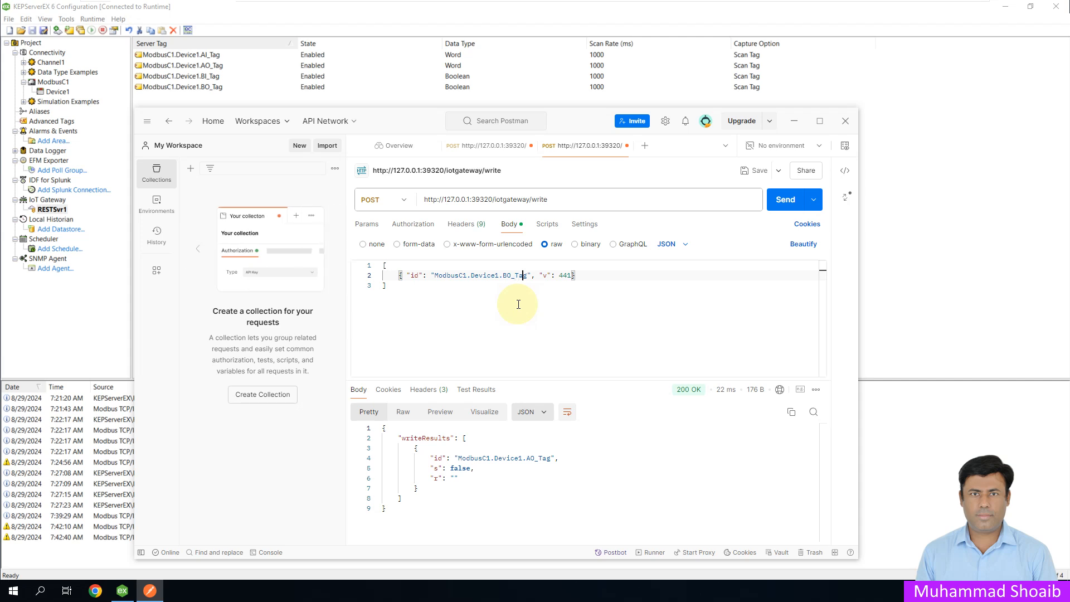
{"action": "key", "text": "BackSpace"}
{"action": "key", "text": "BackSpace"}
{"action": "key", "text": "Delete"}
{"action": "type", "text": "t"}
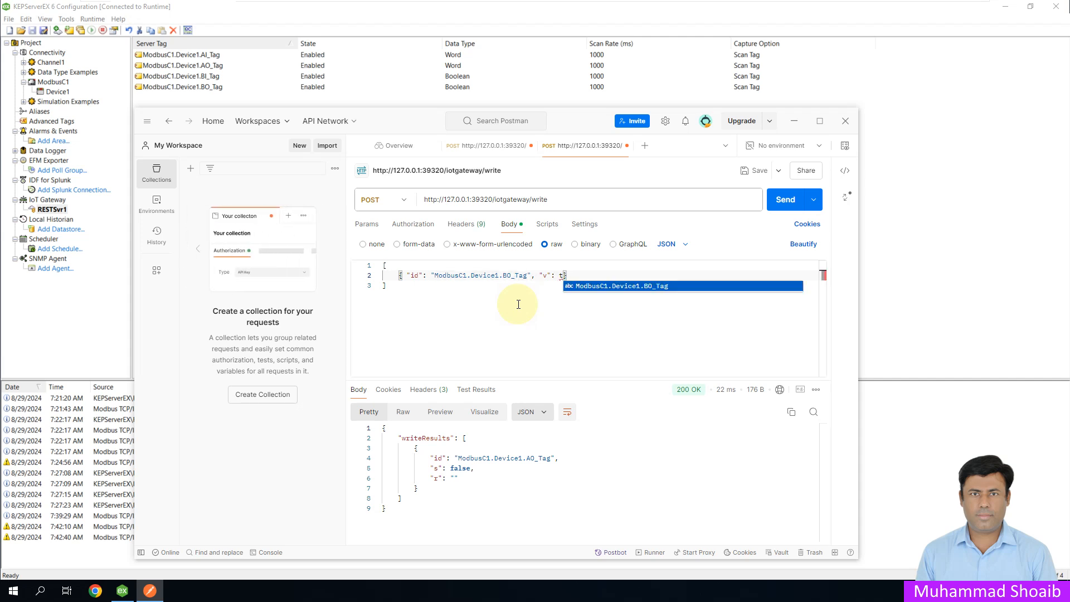
{"action": "type", "text": "rue"}
Step: Send the BO_Tag write request, check coil 00110 in ModSim32, and switch back to KEPServerEX
{"action": "left_click", "coordinate": [621, 329]}
{"action": "left_click", "coordinate": [777, 212]}
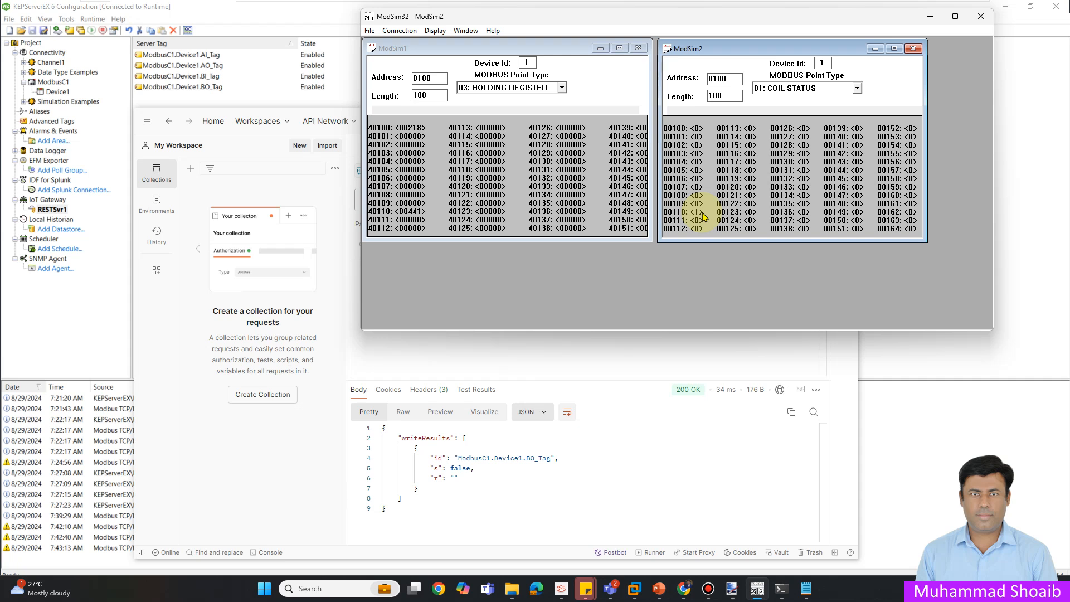
{"action": "left_click", "coordinate": [930, 17]}
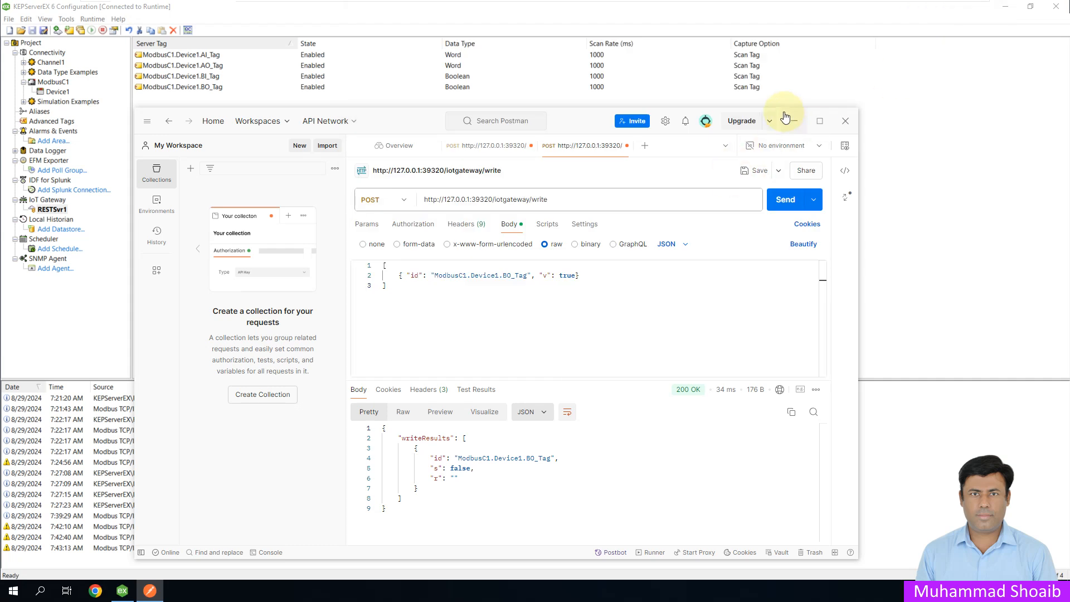
{"action": "left_click", "coordinate": [908, 234]}
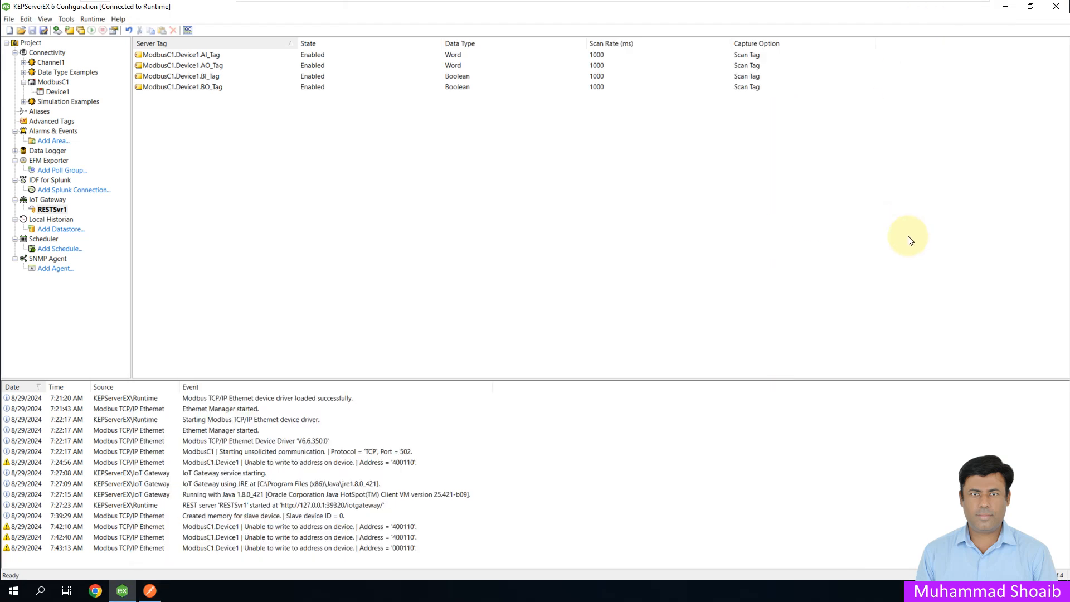